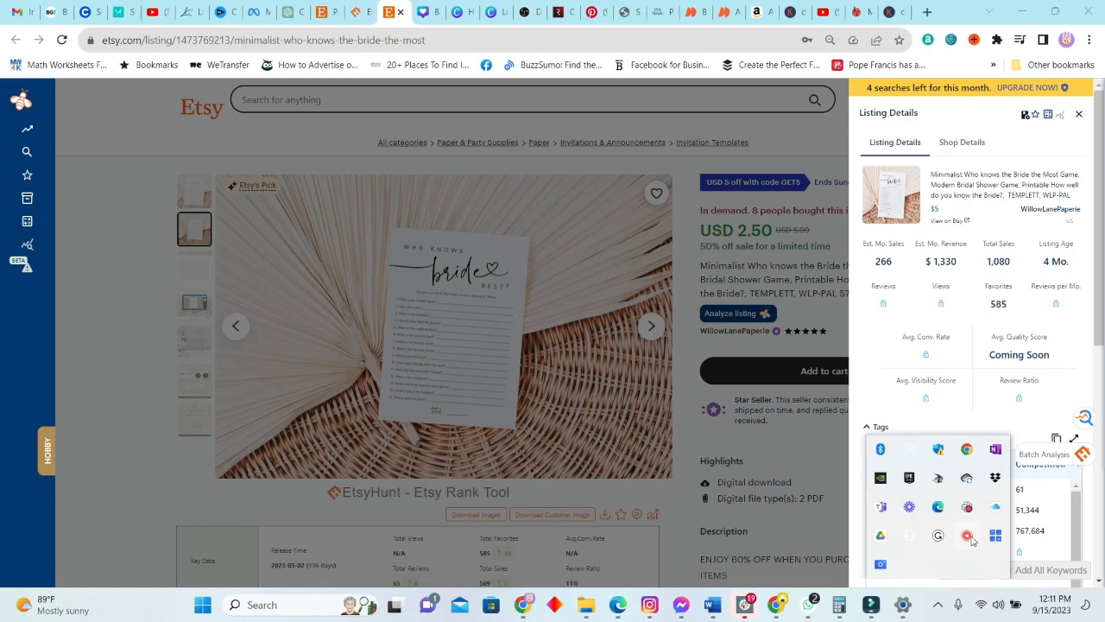
right_click(972, 538)
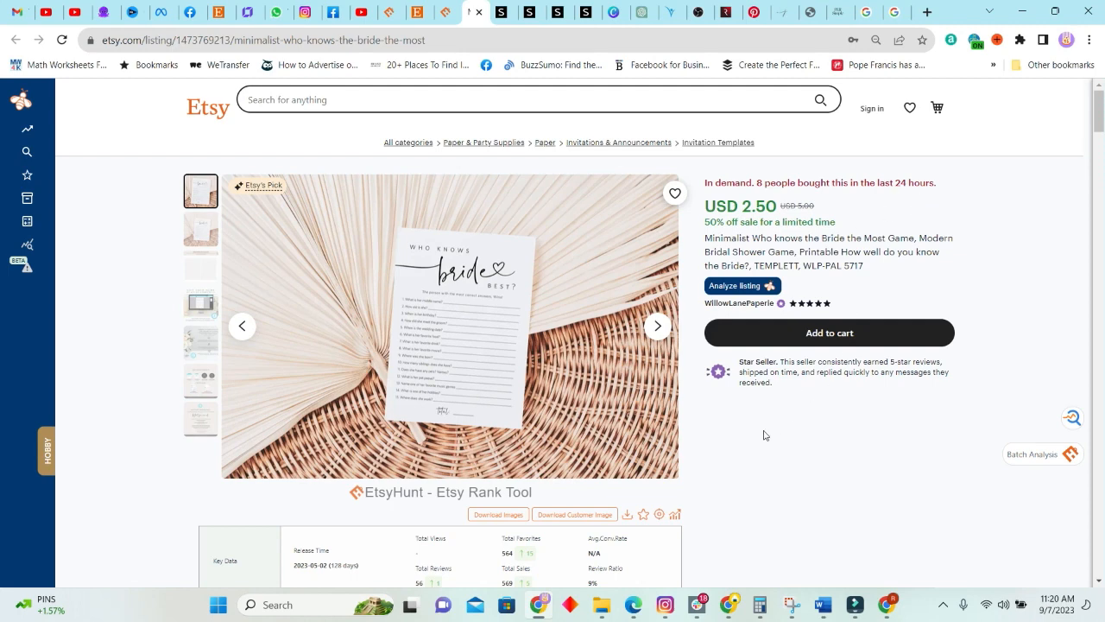
- Examine the EtsyHunt key data and the preview photos of the "Who Knows the Bride the Most" listing
scroll(763, 435, down, 2)
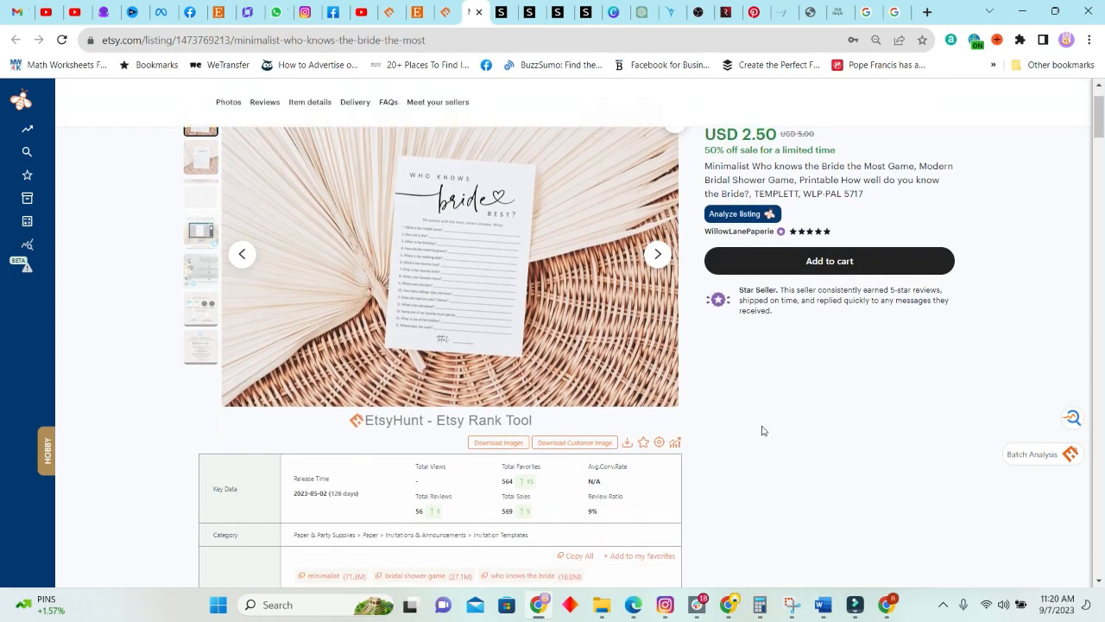
scroll(762, 430, down, 1)
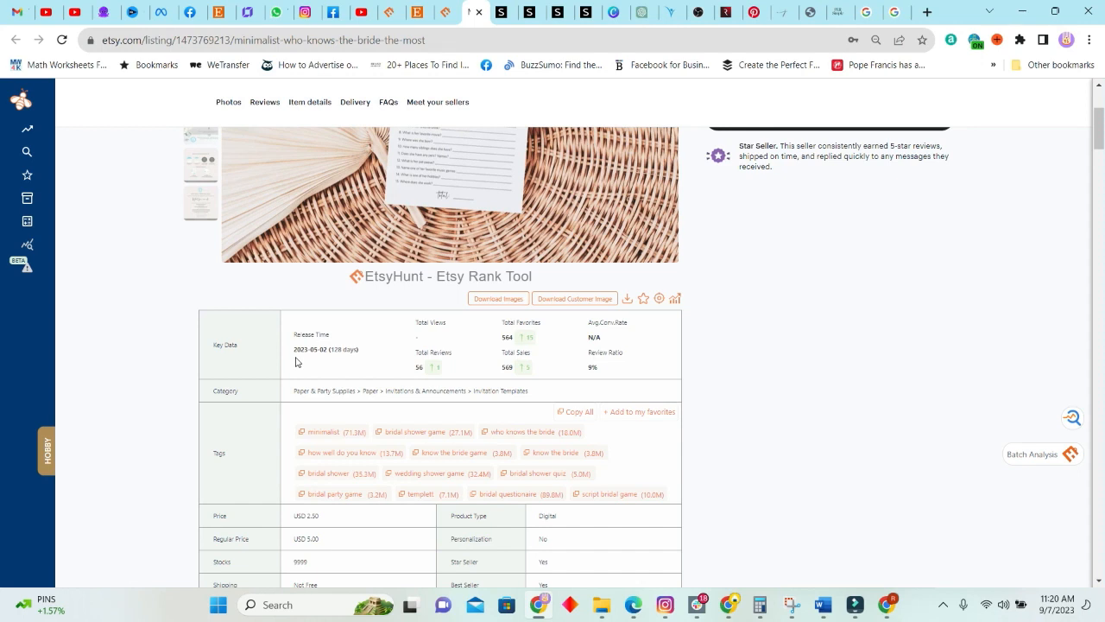
mouse_move(505, 378)
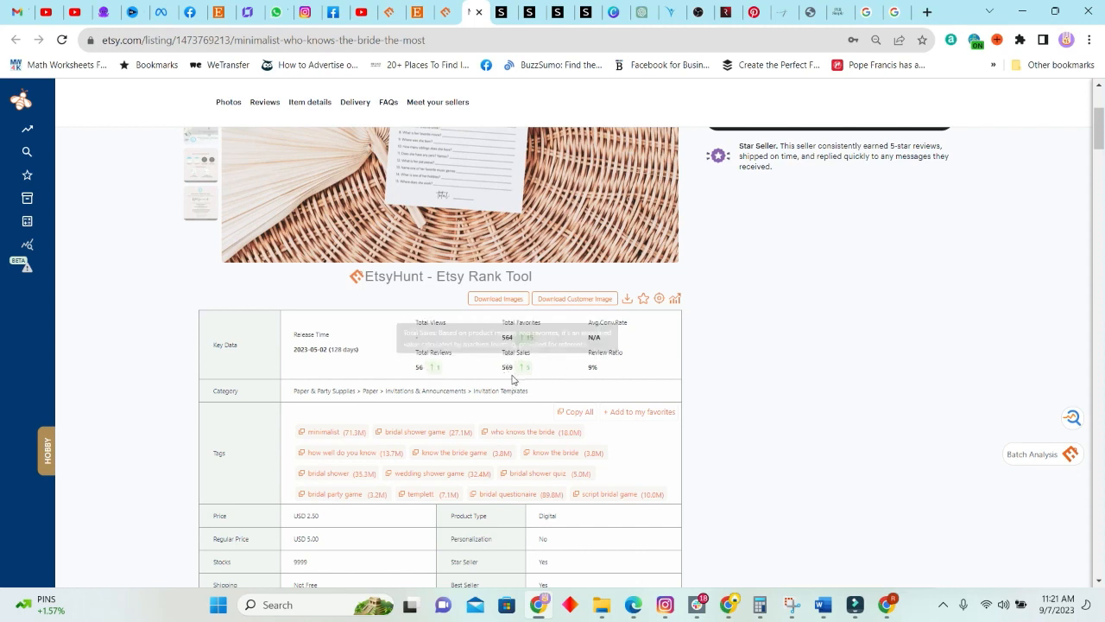
scroll(643, 387, up, 1)
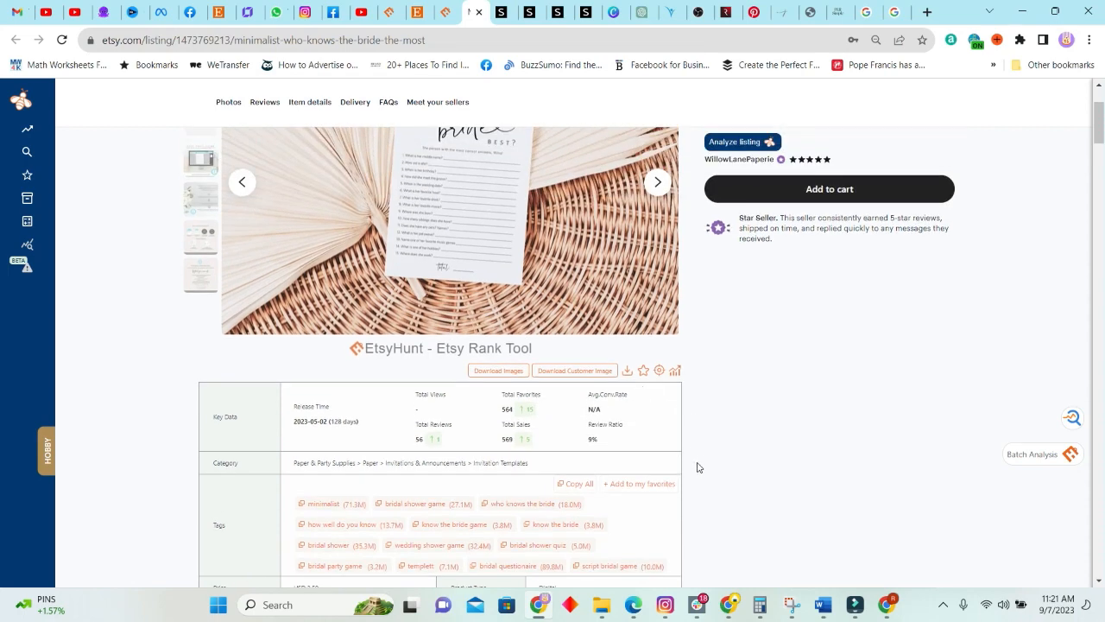
scroll(698, 463, up, 2)
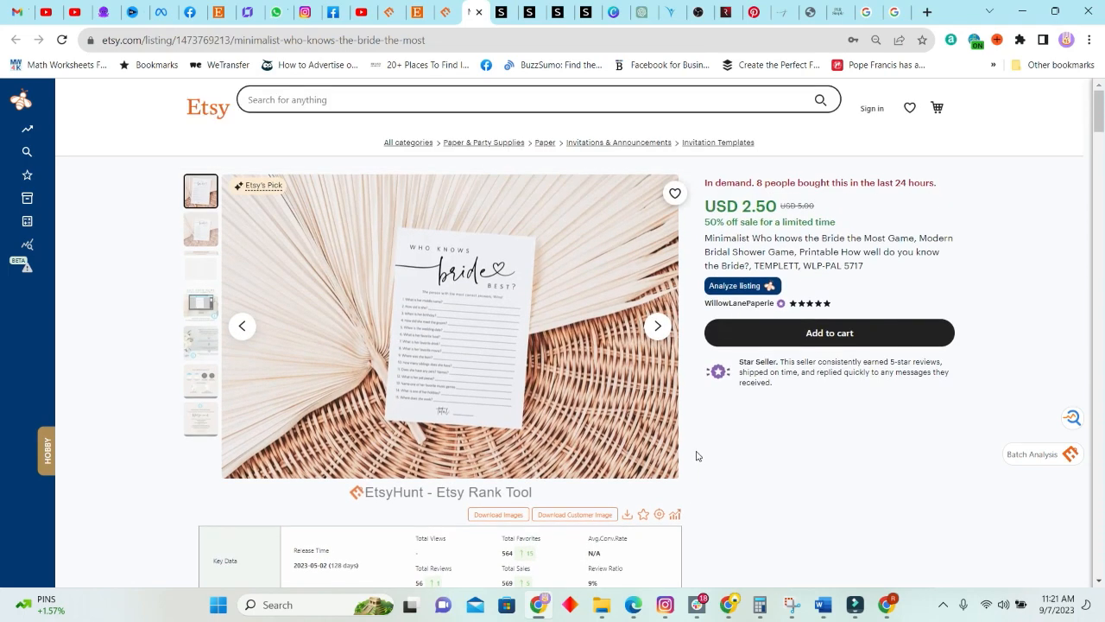
click(659, 327)
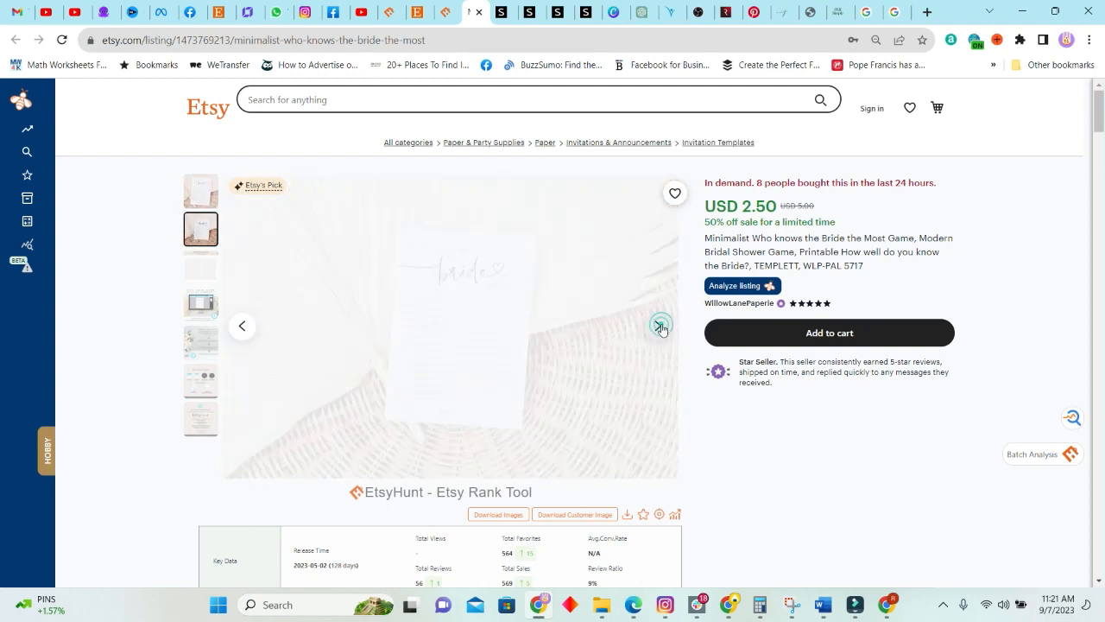
click(659, 326)
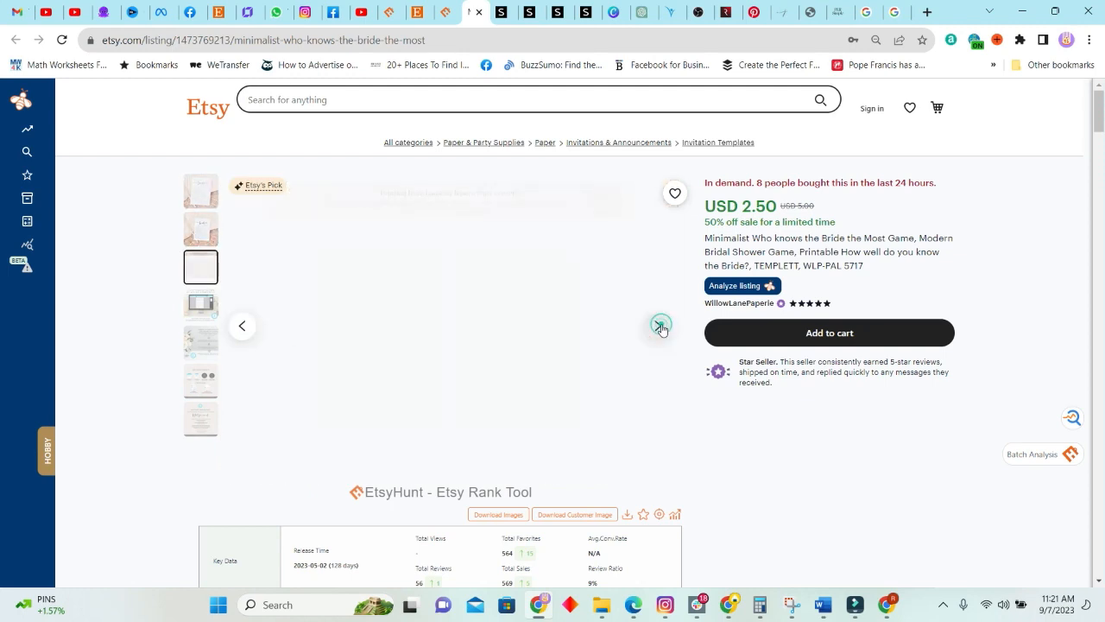
click(658, 326)
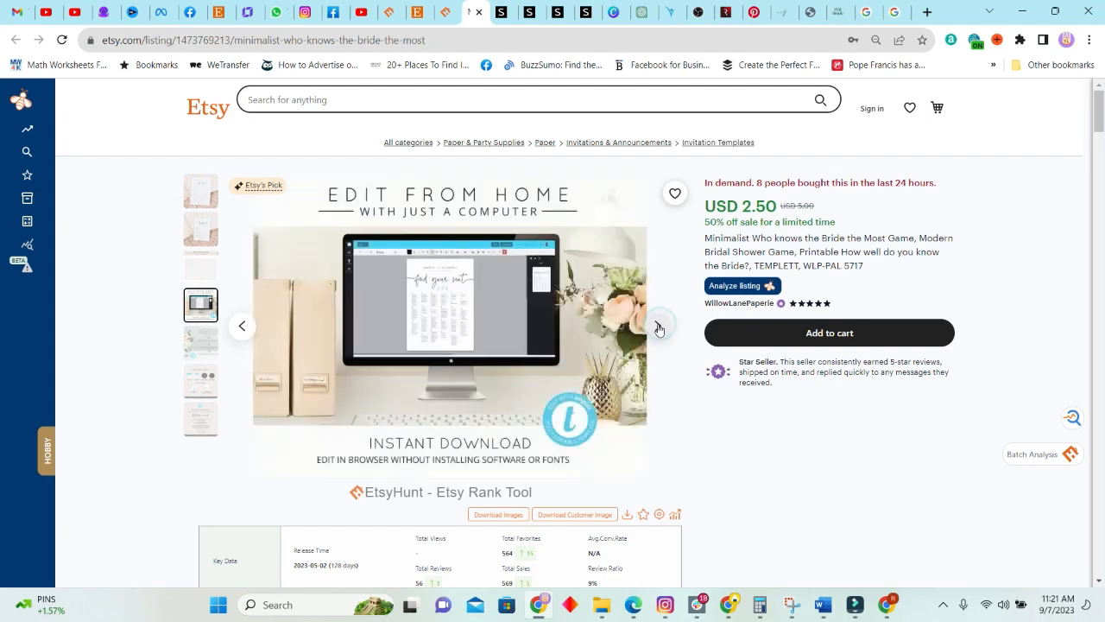
click(658, 327)
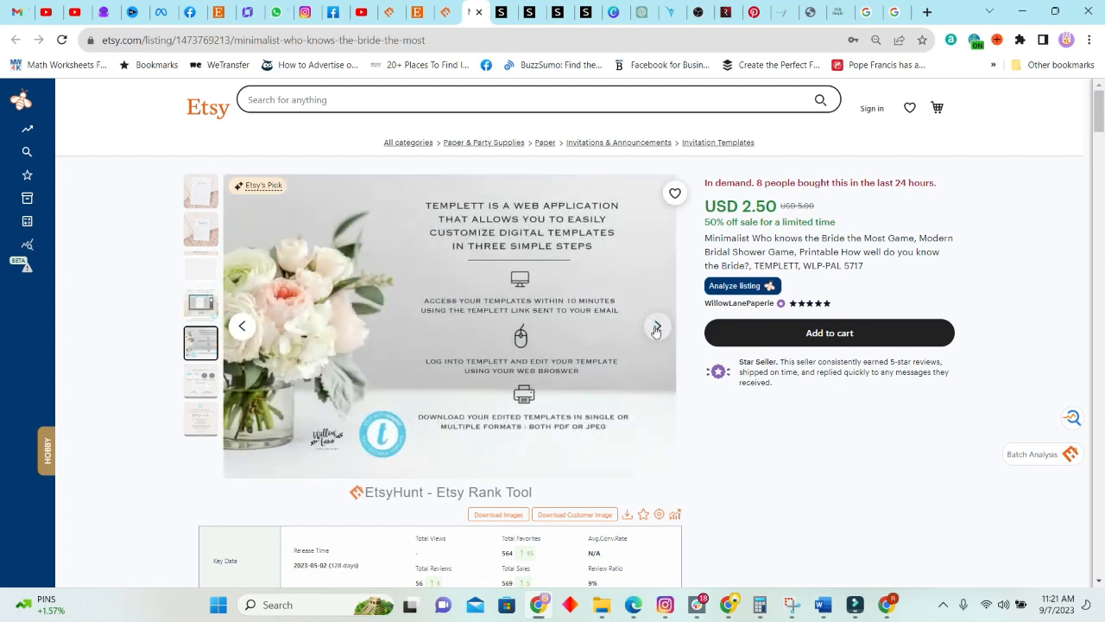
- Read the listing's item details, including the Templett demo information and what the buyer will receive
scroll(570, 349, down, 15)
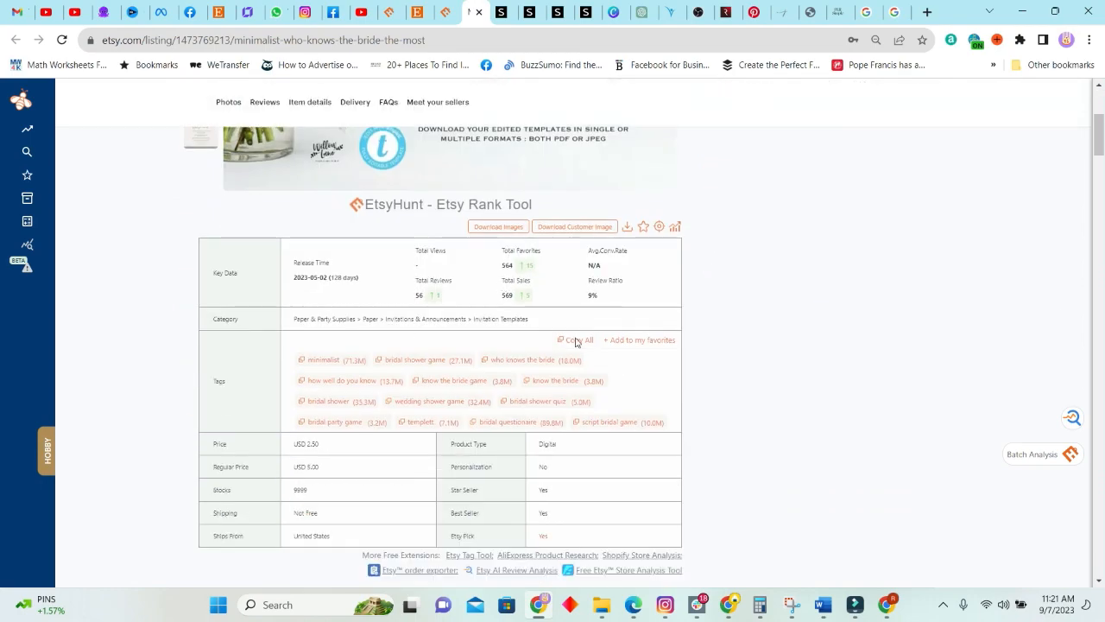
scroll(570, 354, down, 8)
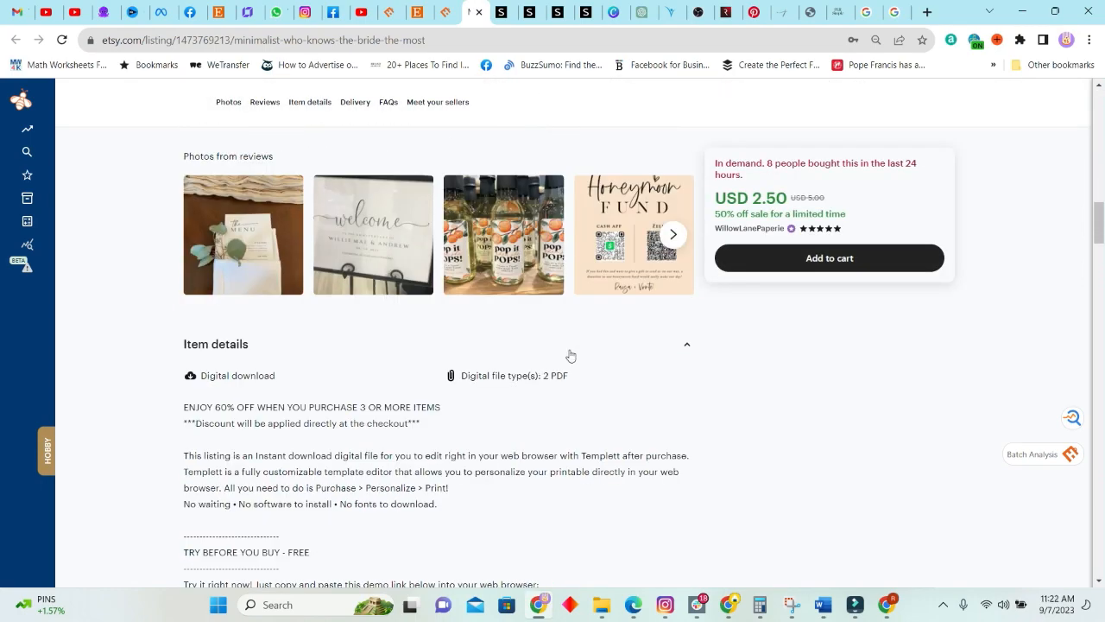
scroll(570, 354, down, 1)
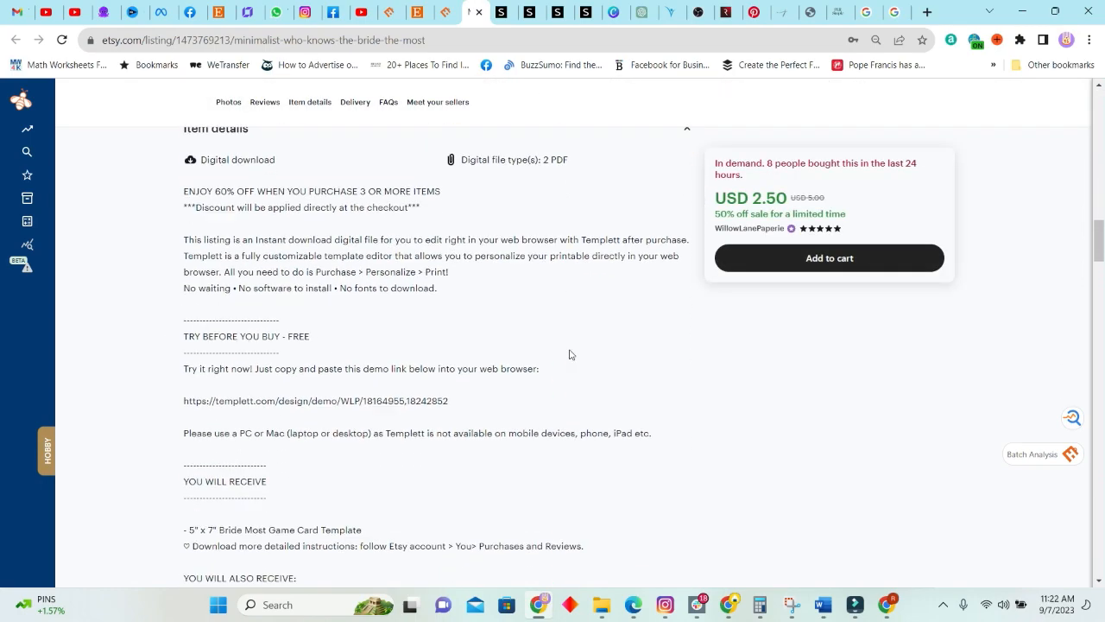
scroll(570, 354, down, 1)
scroll(570, 354, up, 1)
scroll(316, 453, down, 1)
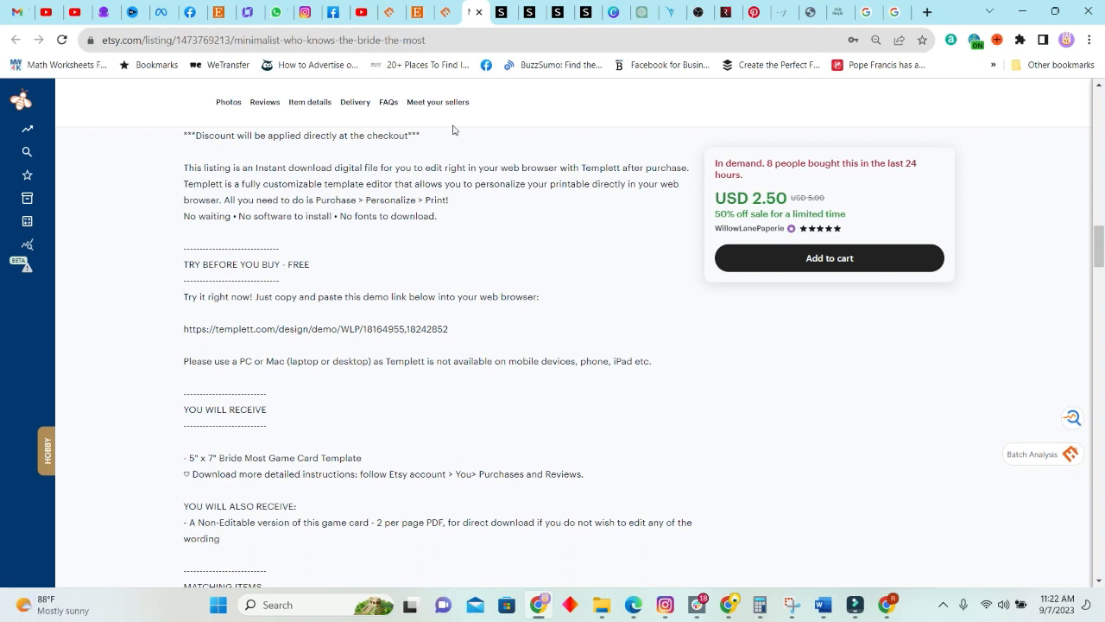
- Switch to Canva and create a new custom-size design 5 in wide and 7 in high
click(615, 12)
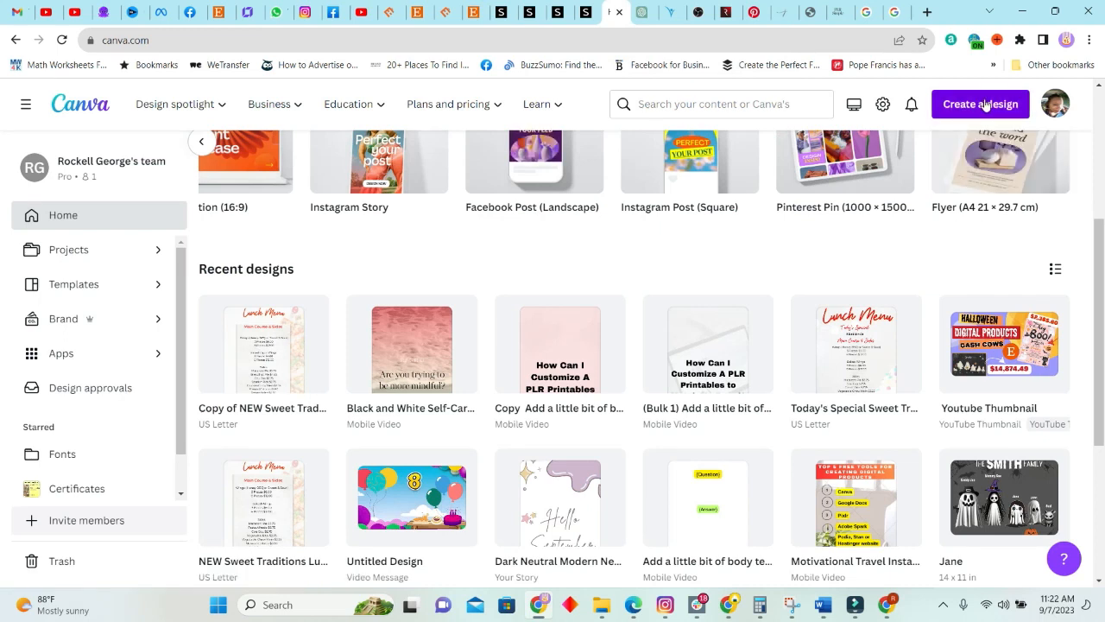
click(985, 104)
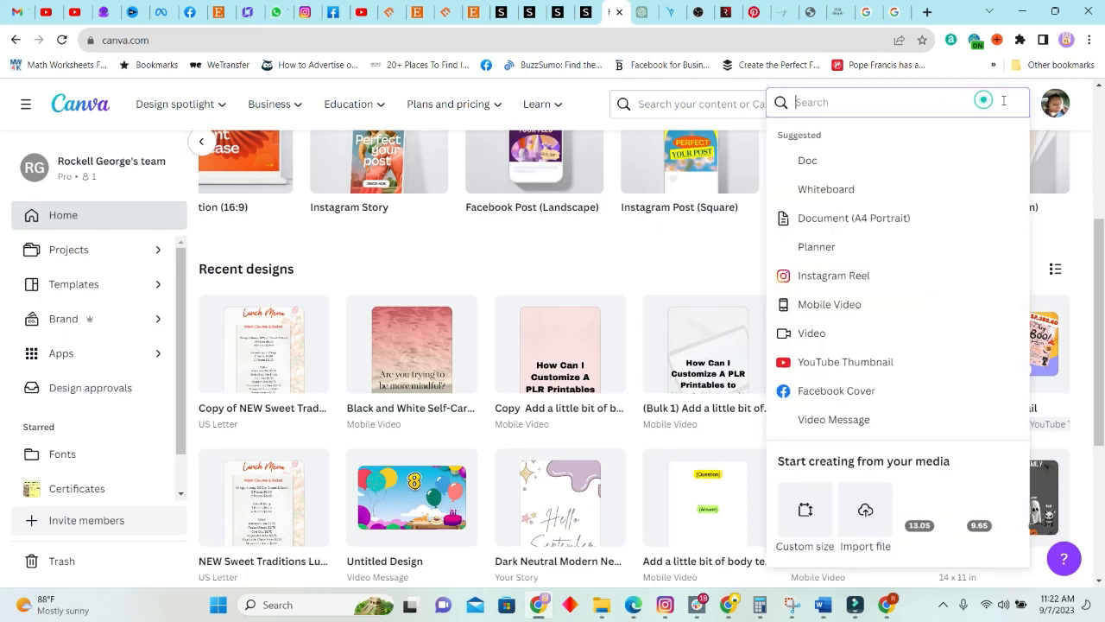
click(808, 517)
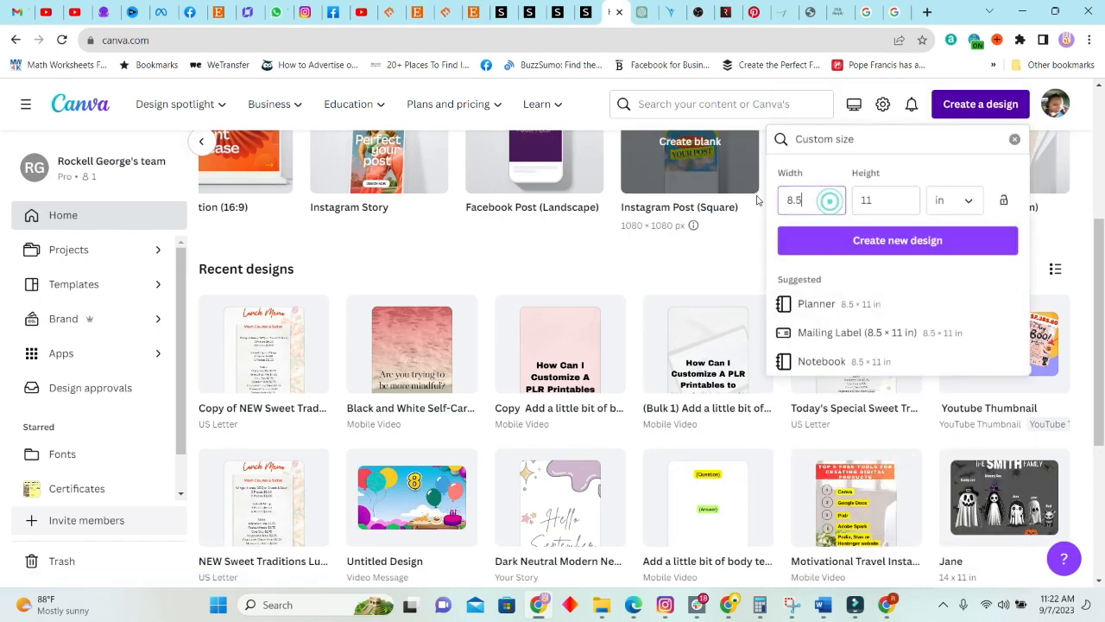
drag(831, 200, 779, 203)
text(5)
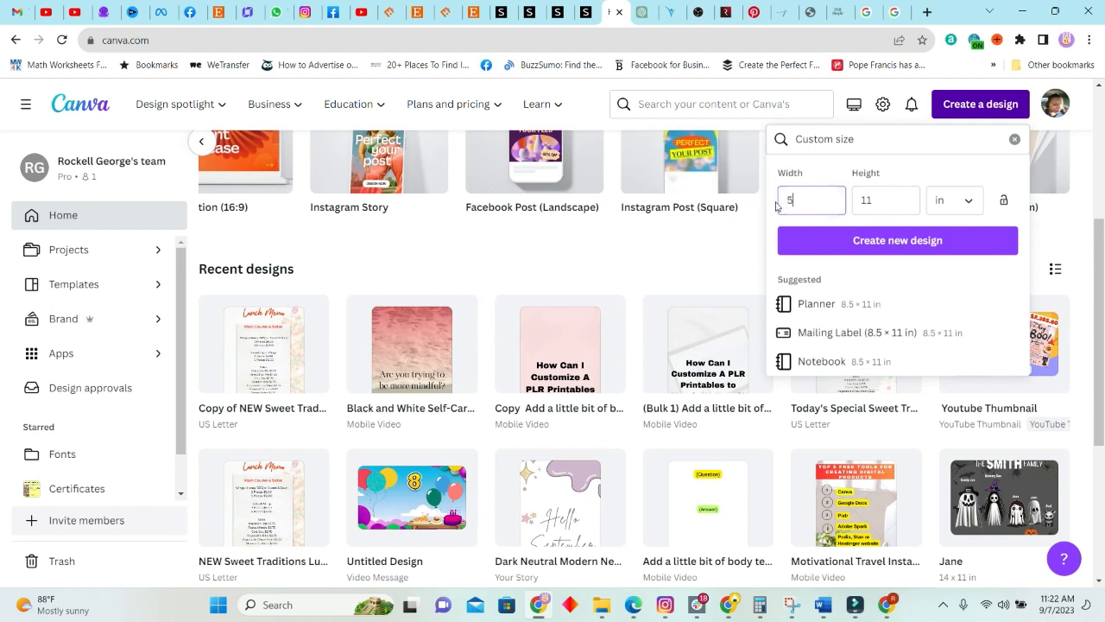
drag(880, 200, 858, 198)
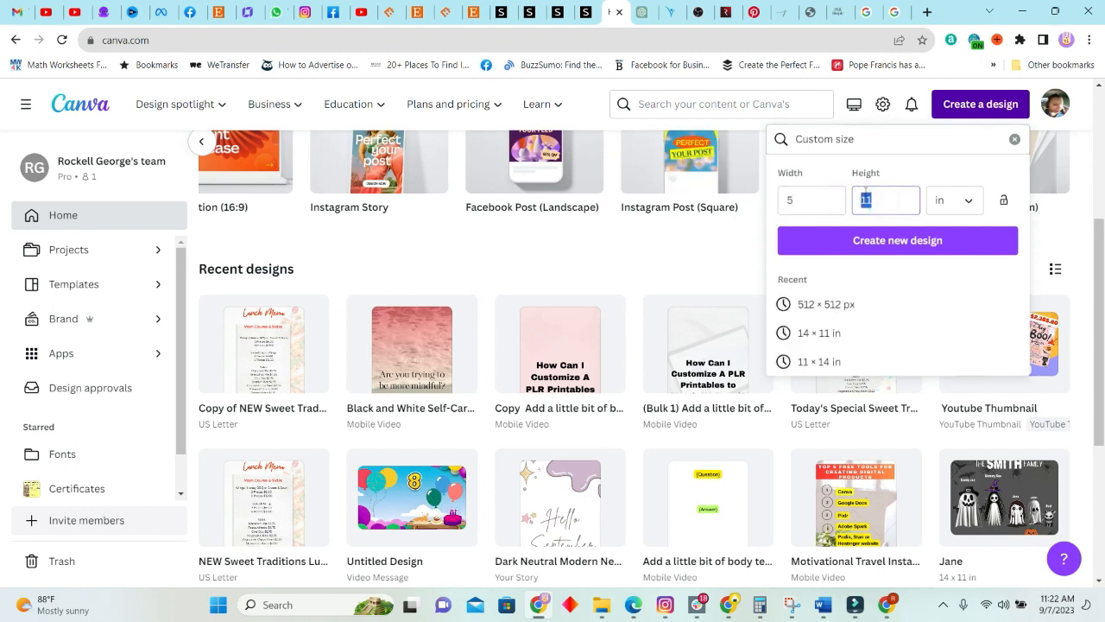
text(7)
click(924, 245)
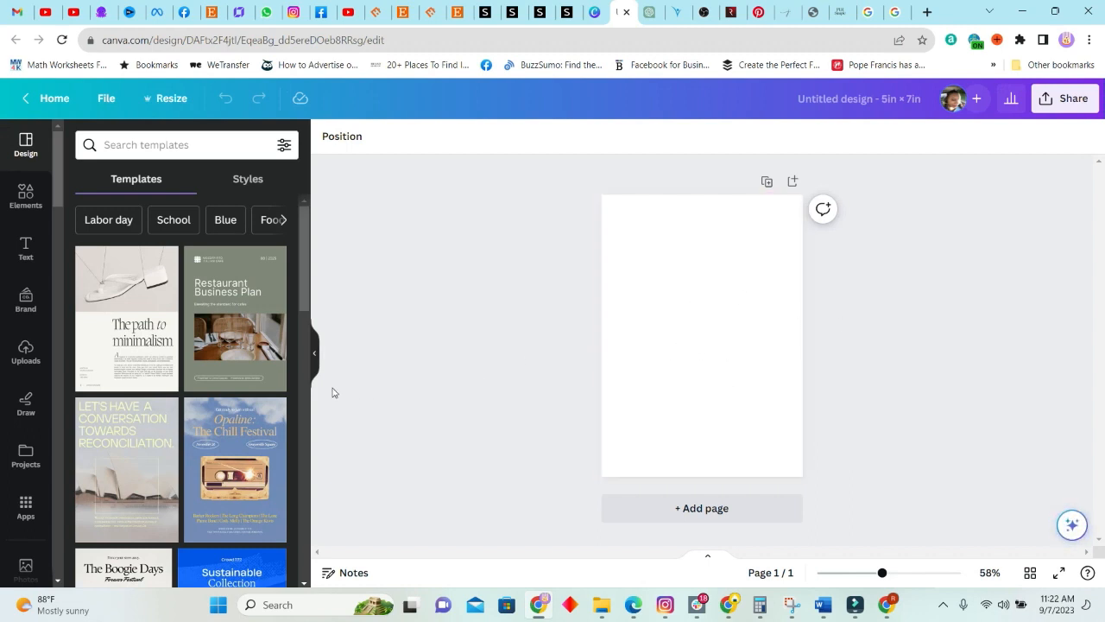
- Switch to the ChatGPT bride trivia conversation and find the "Sample Questions for Bingo" list
click(648, 12)
scroll(651, 353, down, 5)
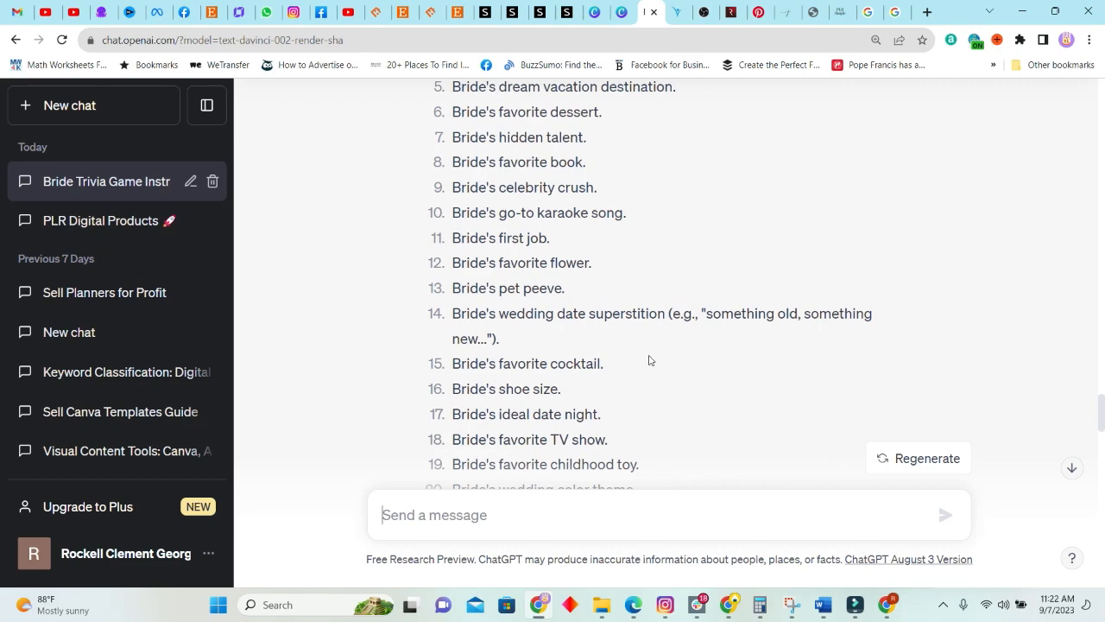
scroll(651, 361, up, 3)
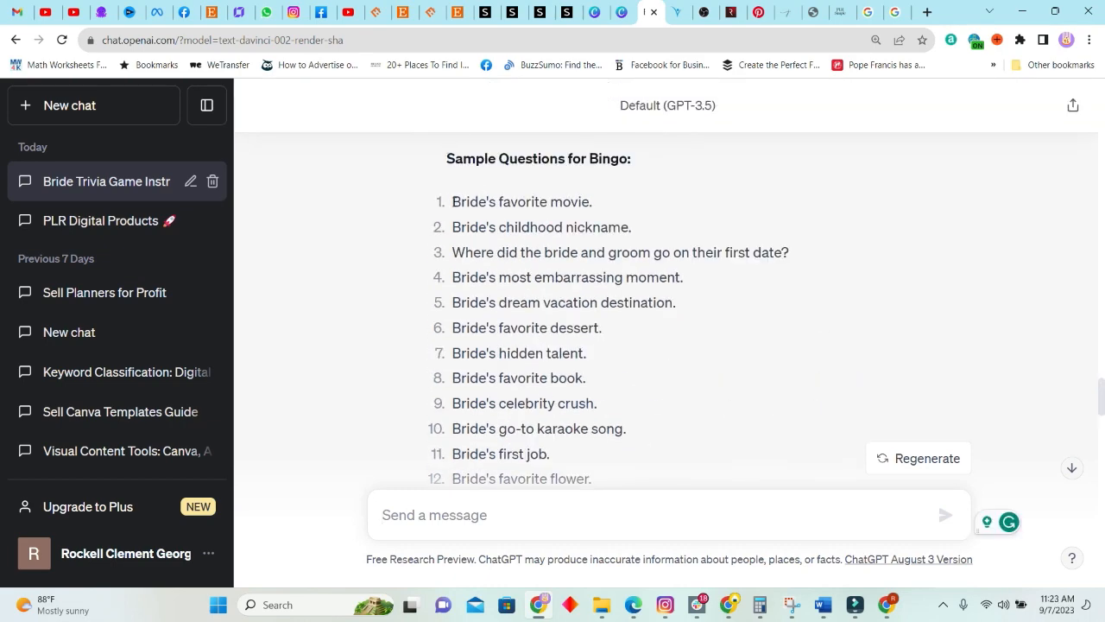
drag(453, 201, 620, 426)
scroll(623, 388, down, 1)
click(485, 170)
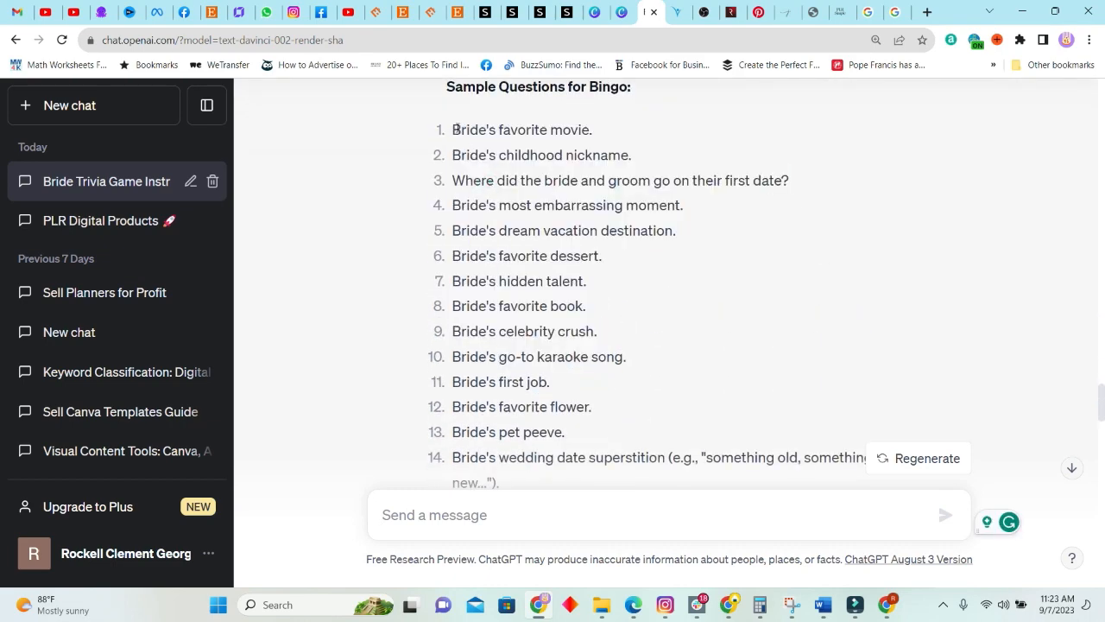
drag(455, 130, 718, 451)
scroll(553, 386, down, 3)
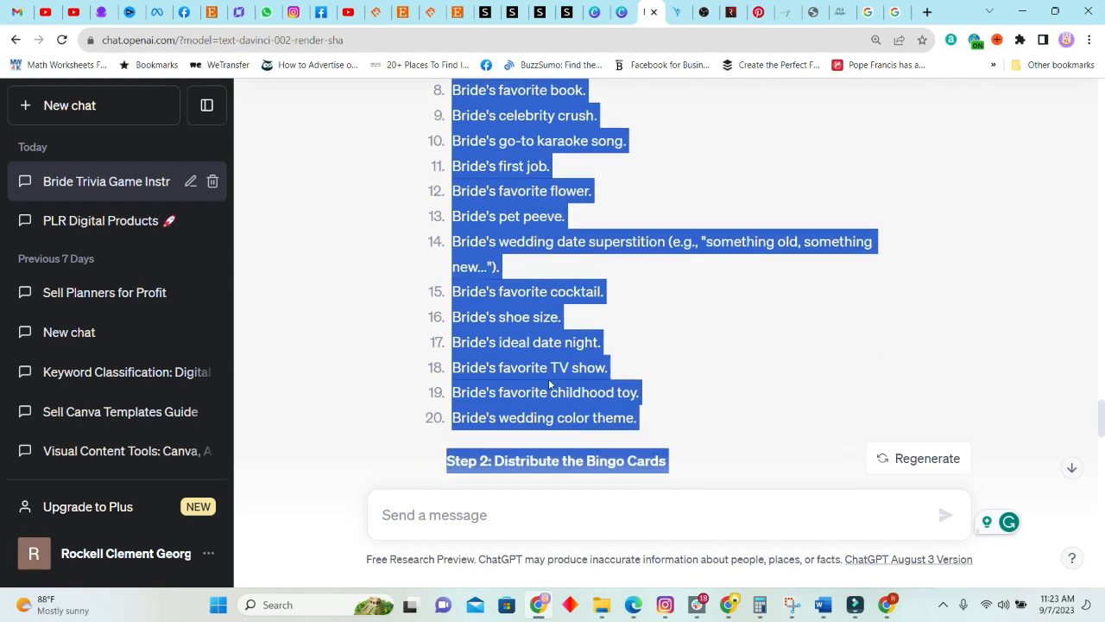
scroll(643, 430, up, 1)
click(647, 433)
scroll(648, 433, down, 3)
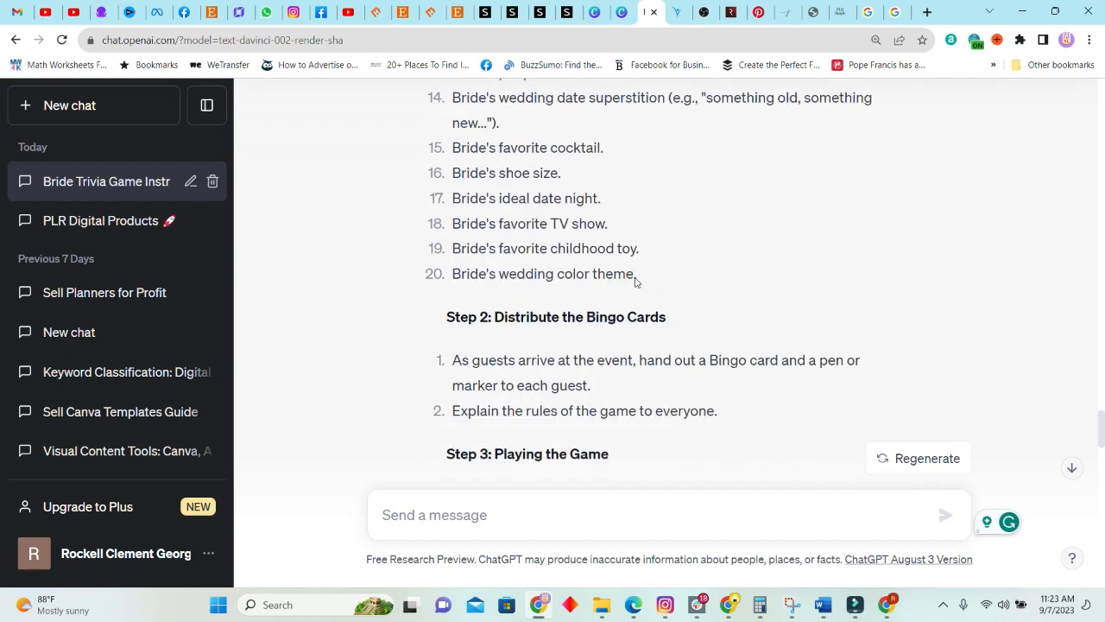
drag(639, 278, 454, 161)
scroll(575, 294, up, 2)
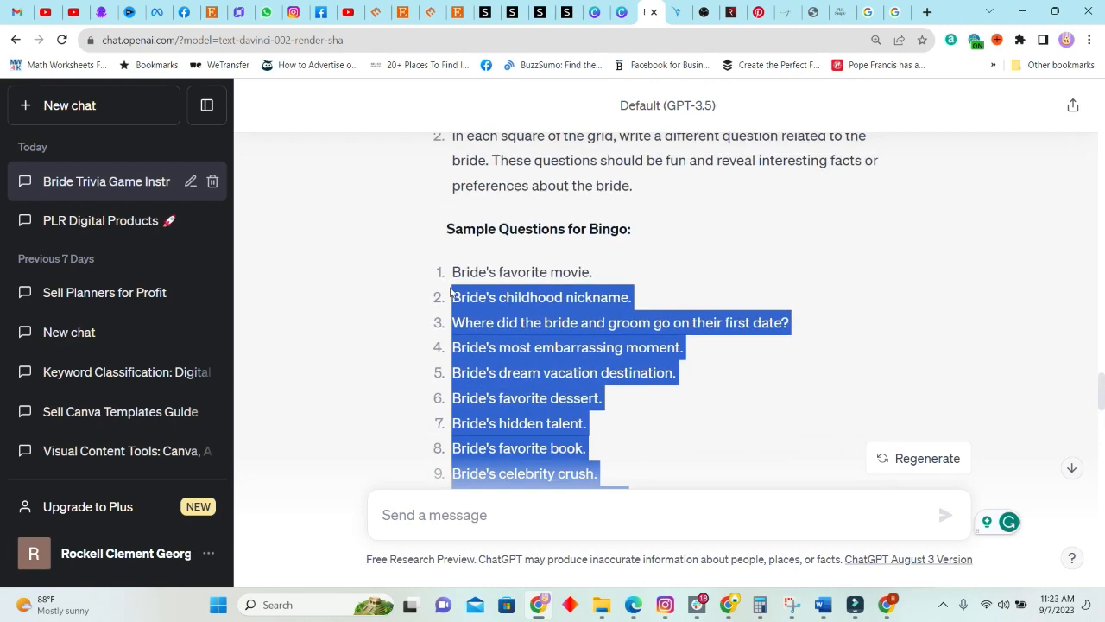
- Copy all 20 sample bingo questions, from "Bride's favorite movie." to "Bride's wedding color theme."
scroll(710, 372, down, 4)
drag(654, 417, 443, 209)
key(ctrl+c)
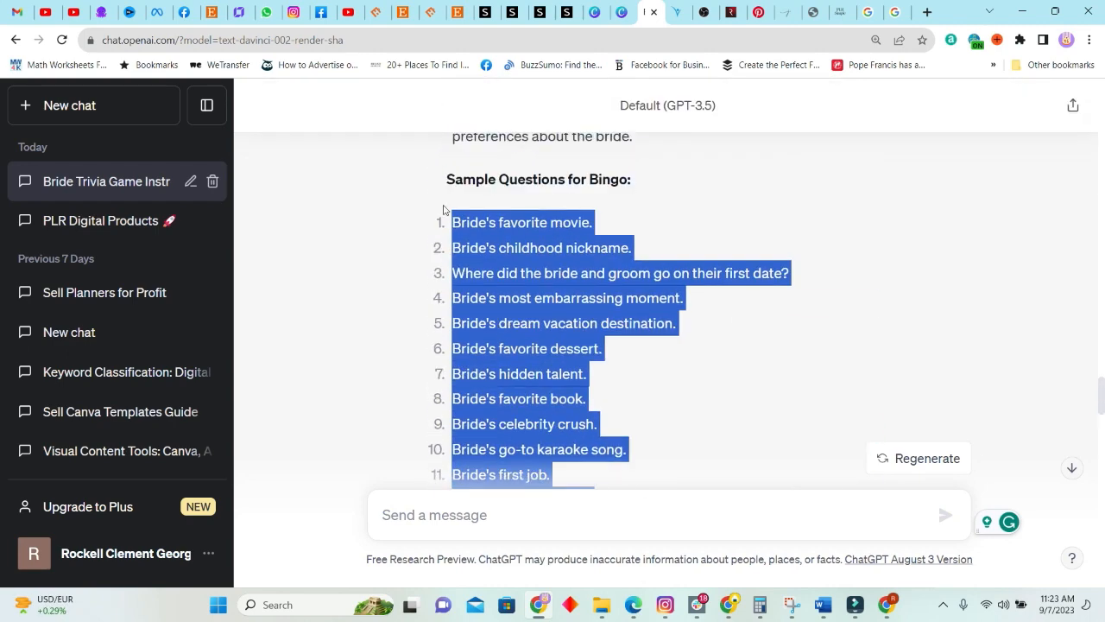
- Return to the Canva design and add a body text box filled with the copied list of bride questions
click(624, 12)
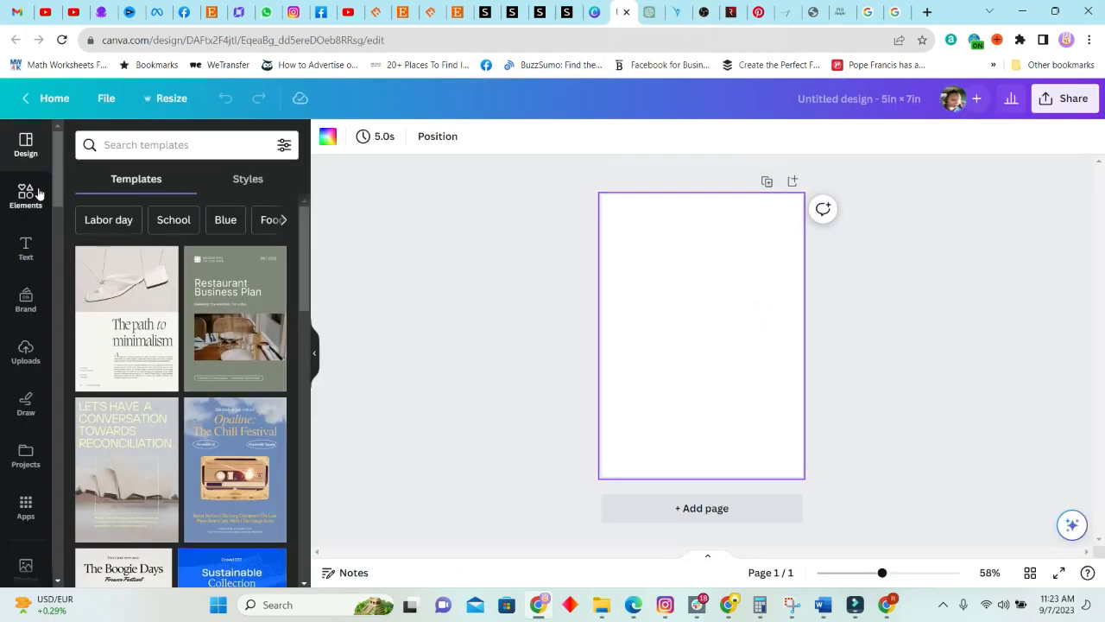
click(26, 247)
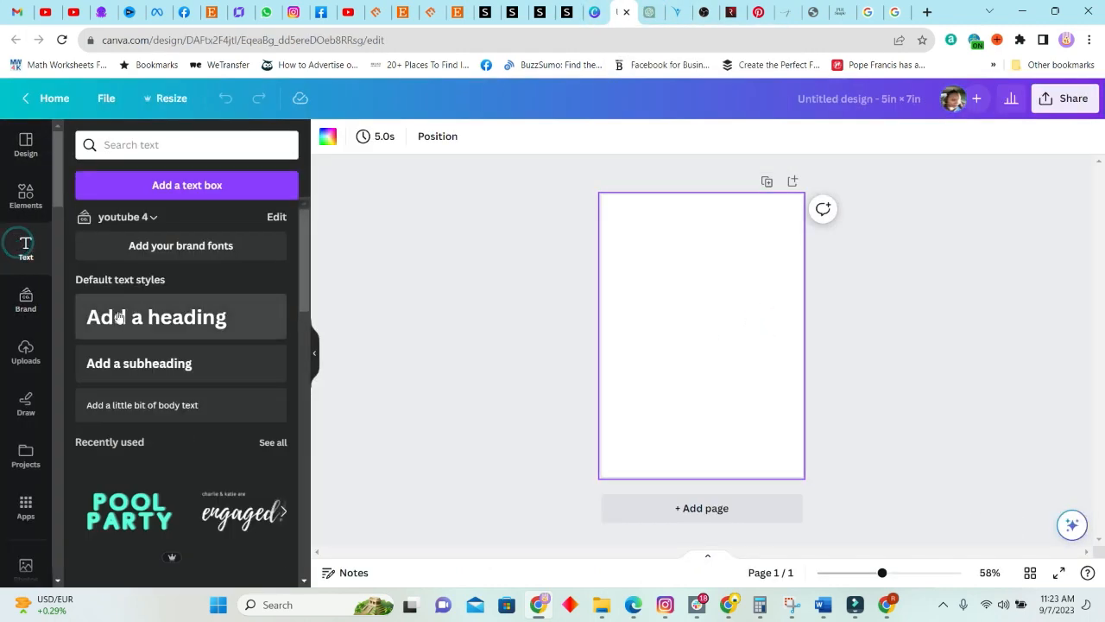
click(136, 366)
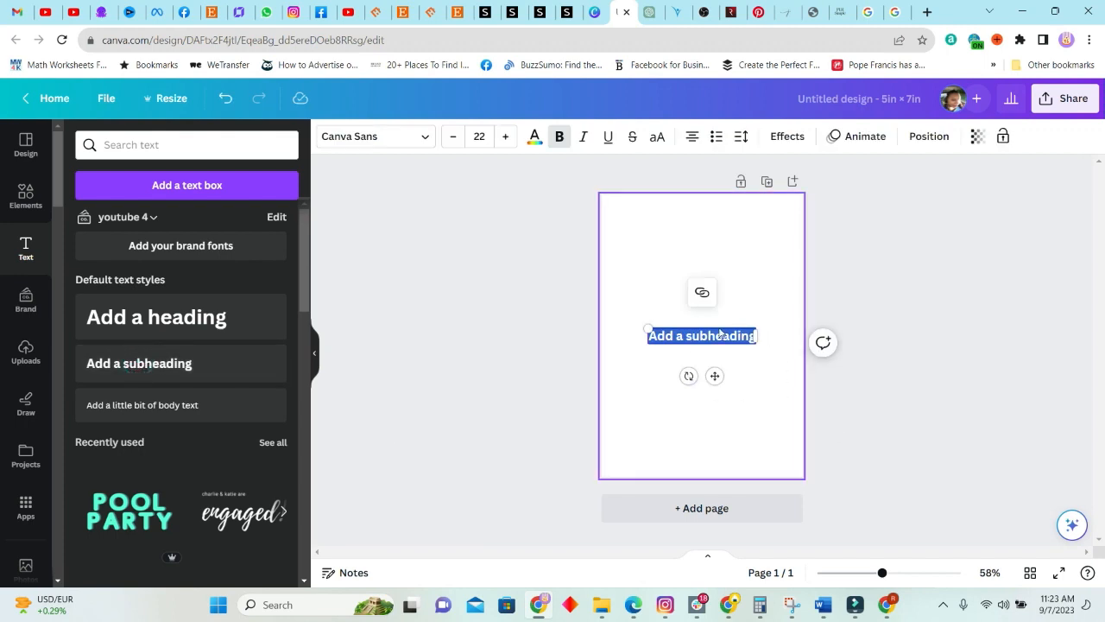
click(225, 98)
click(155, 405)
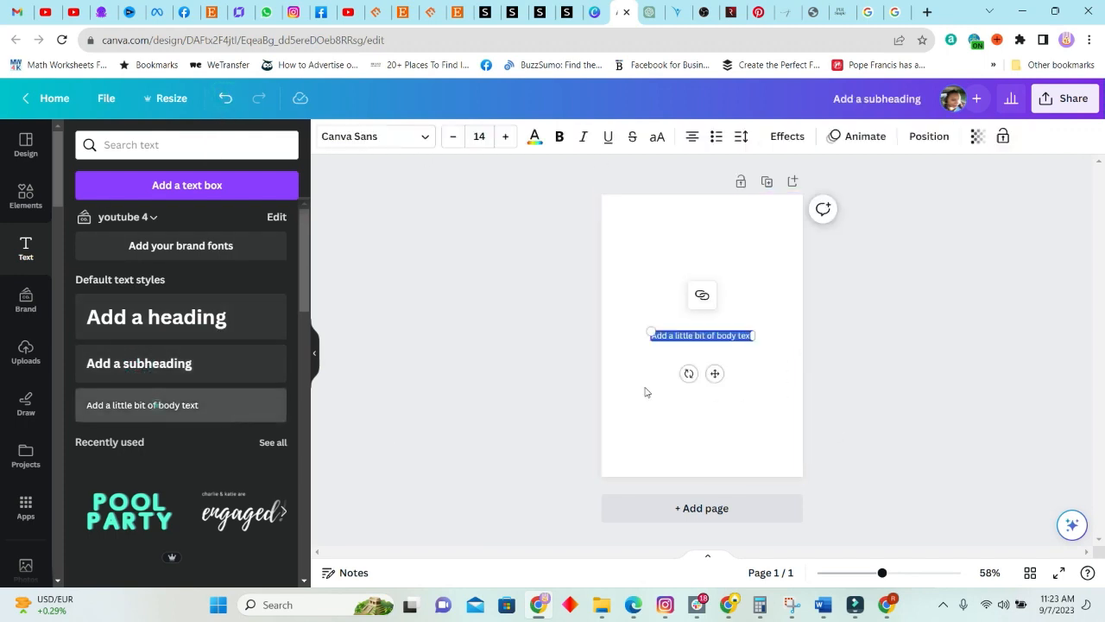
key(ctrl+v)
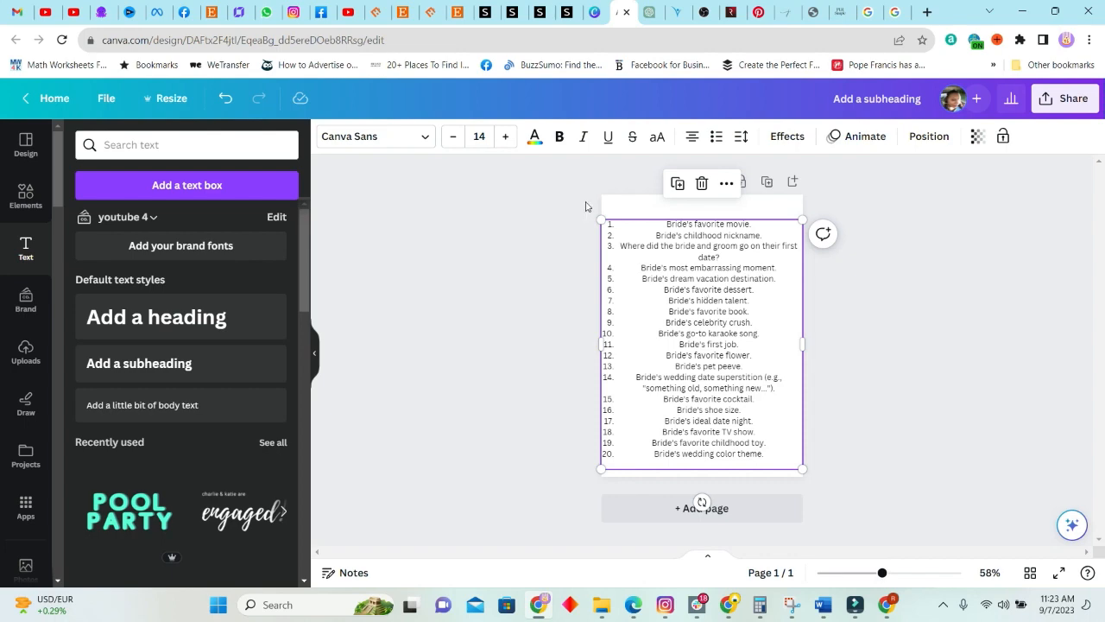
- Reduce the left-aligned question list to font size 11.8 and place it in the lower part of the page
click(452, 136)
click(453, 136)
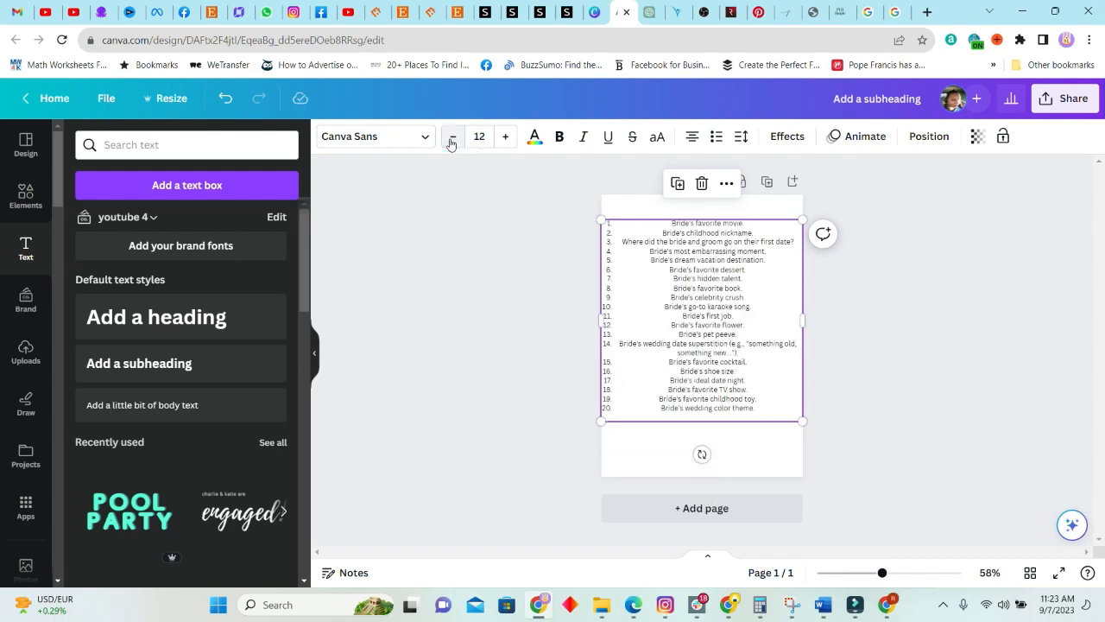
drag(801, 415, 837, 406)
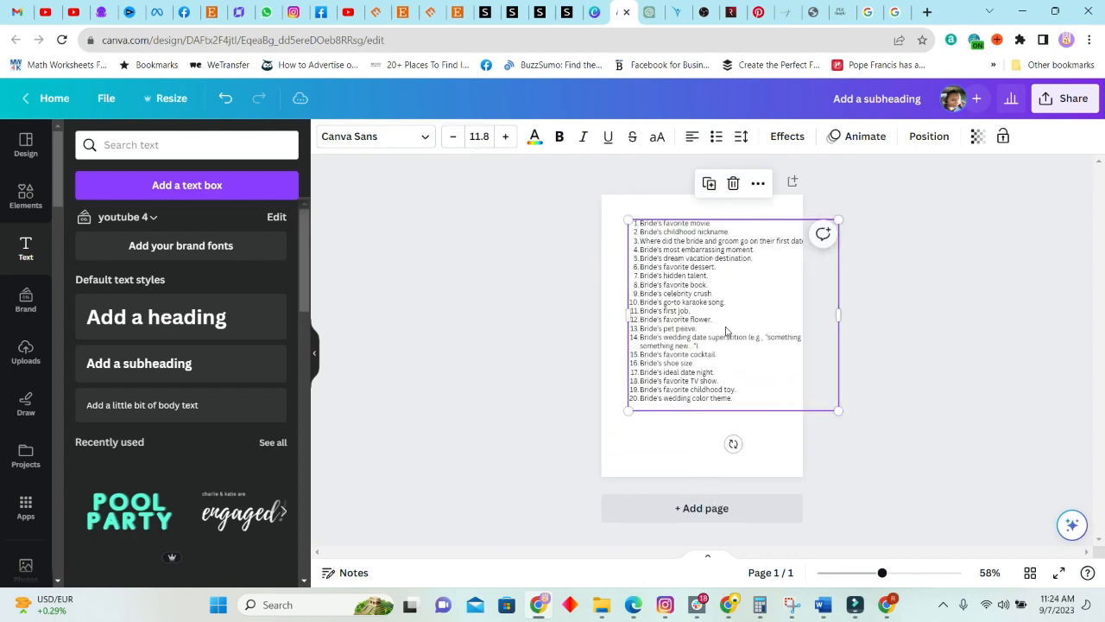
drag(724, 326, 710, 373)
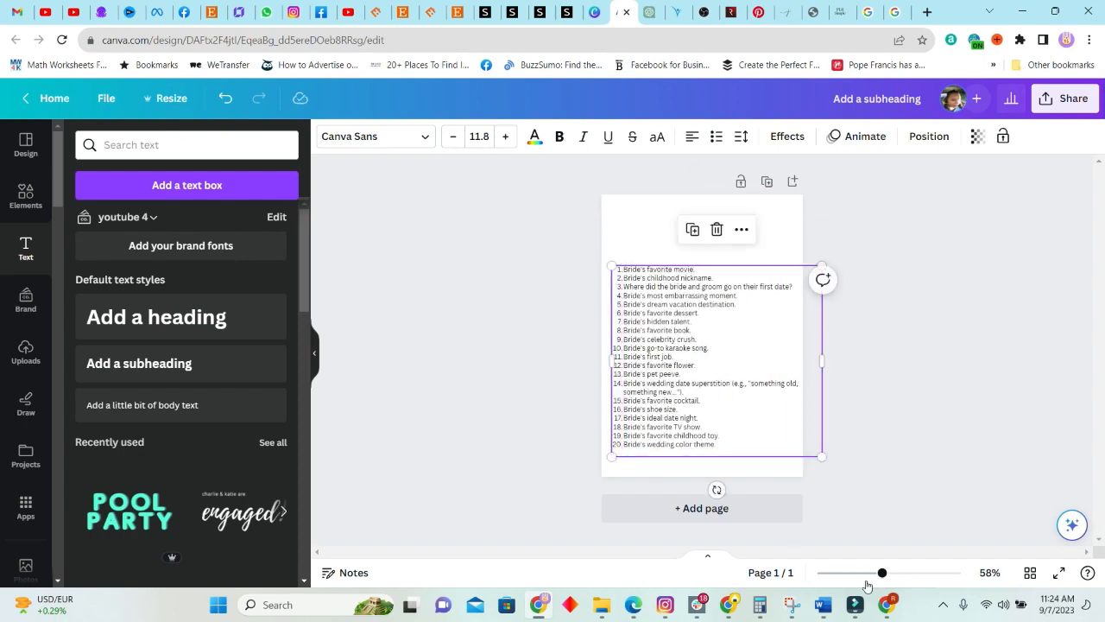
- Examine the enlarged product photo of the Etsy bride game card listing for its question layout
click(883, 573)
drag(882, 572, 888, 573)
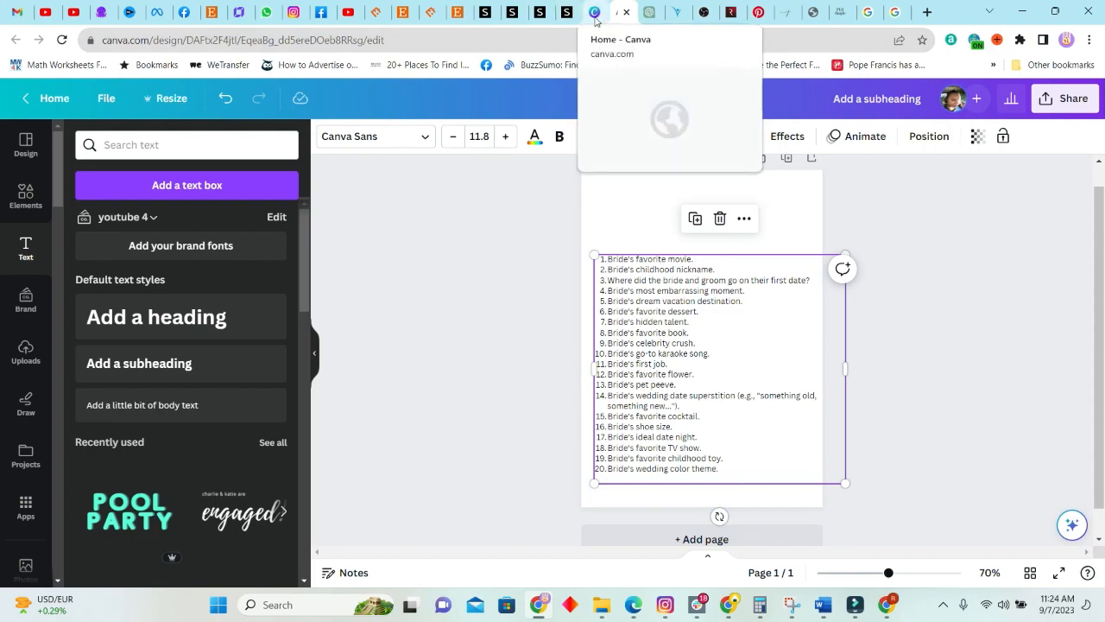
click(458, 14)
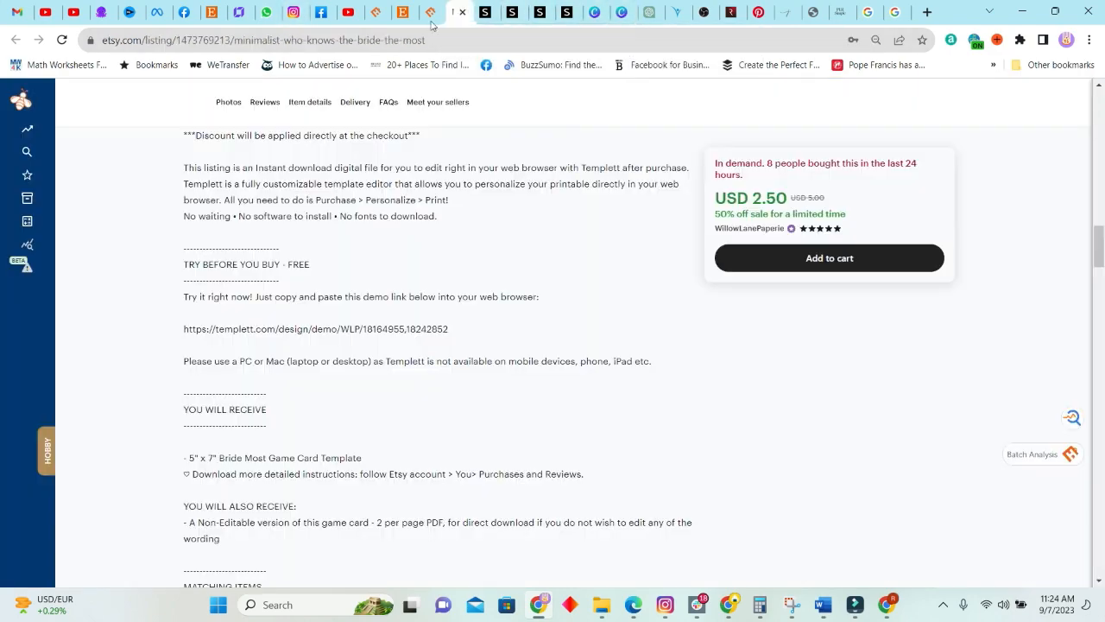
scroll(428, 274, up, 10)
click(476, 271)
click(136, 358)
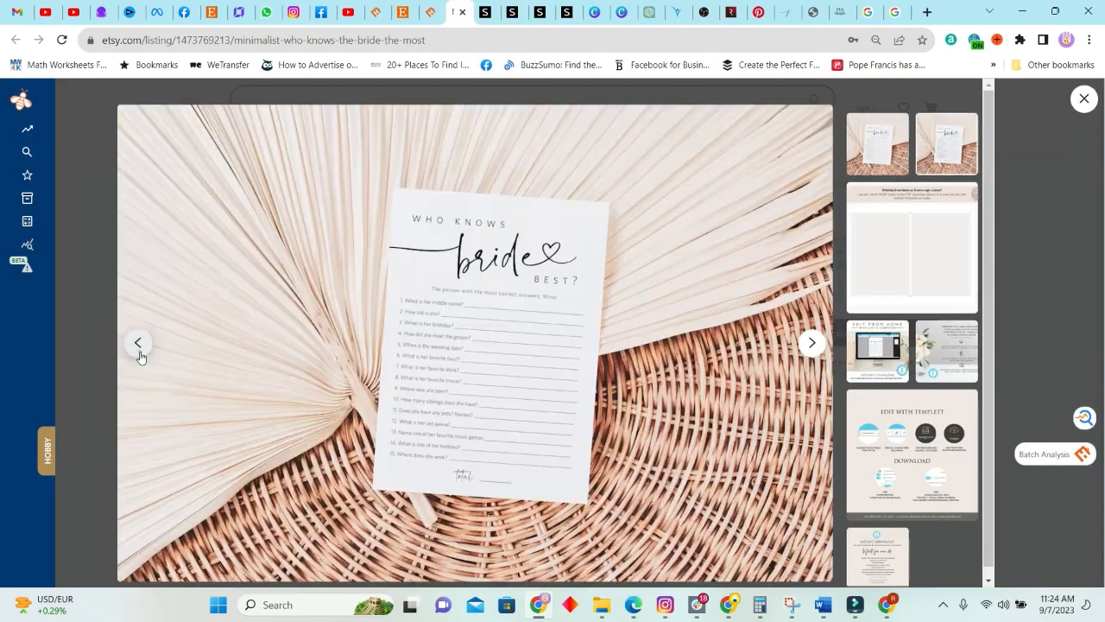
- Return to the Canva design, narrow the question text box and delete the wedding date superstition question
click(625, 14)
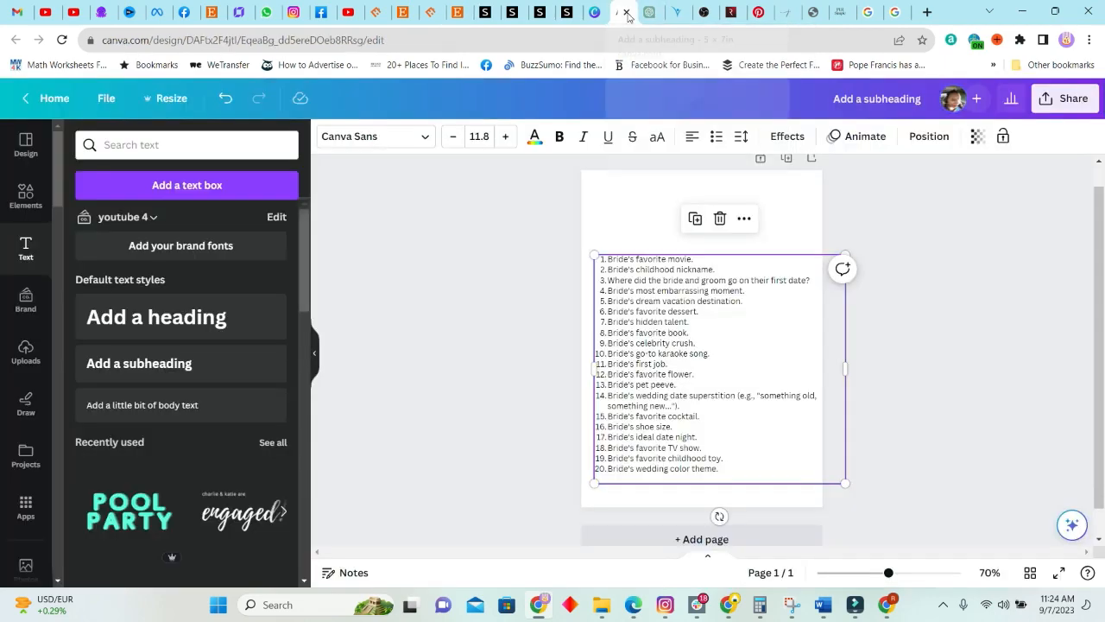
drag(732, 484, 602, 437)
click(679, 416)
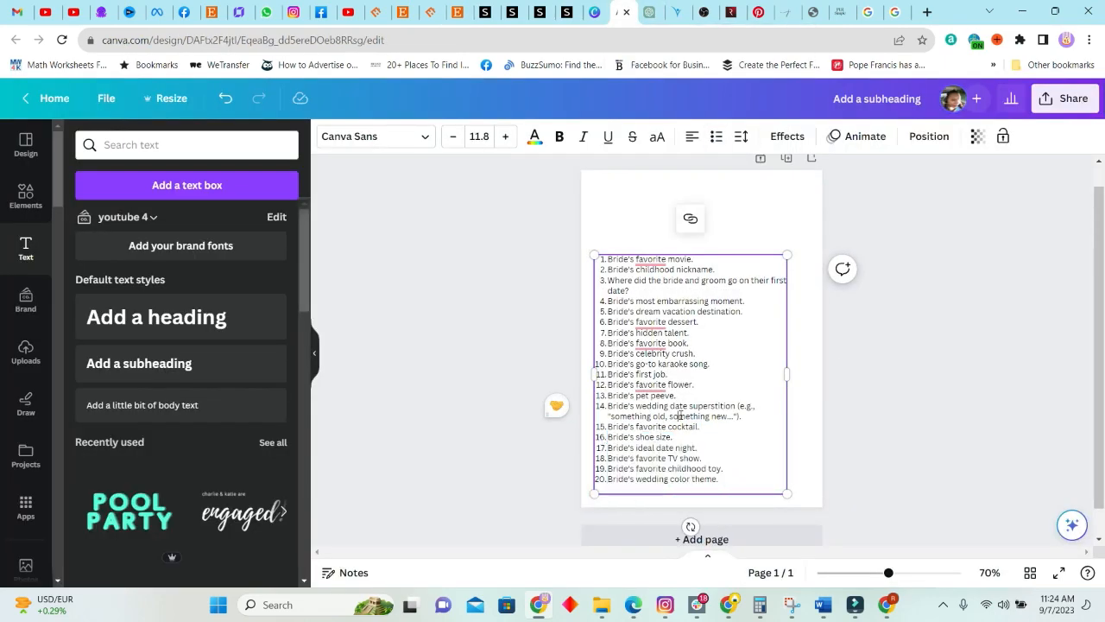
triple_click(723, 406)
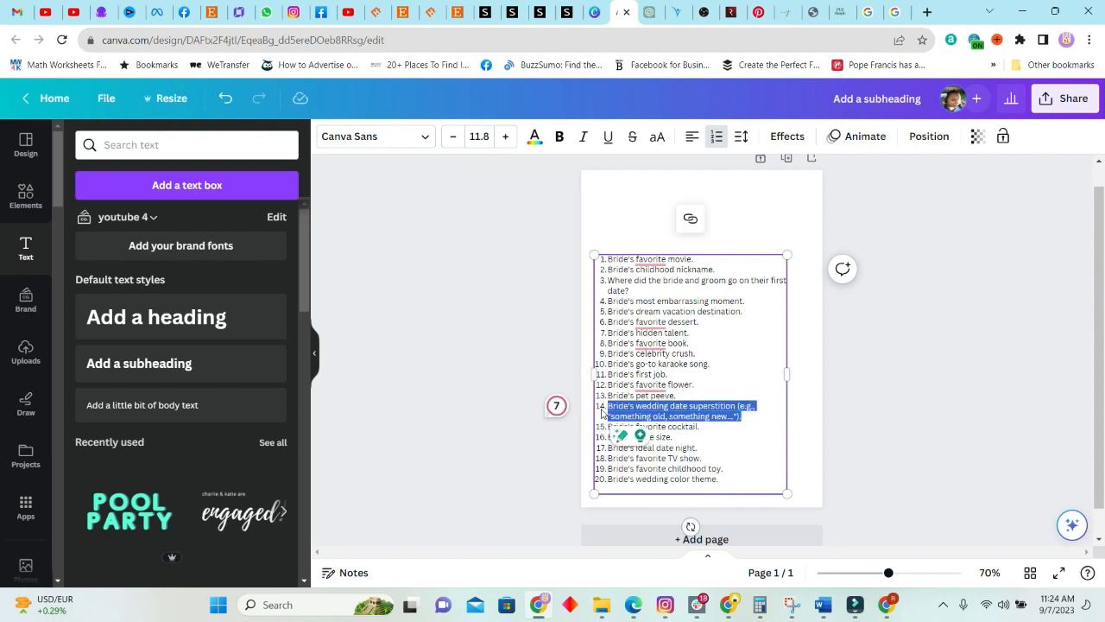
key(BackSpace)
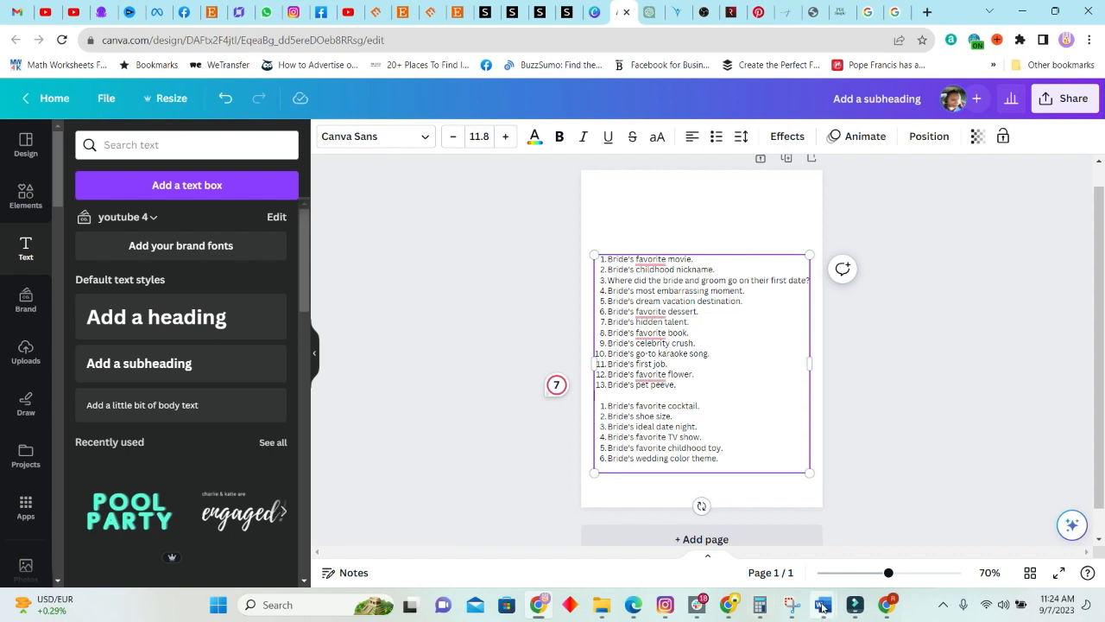
- Switch to the Word document, paste the copied list of 20 bride questions and apply a different paste option
mouse_move(822, 606)
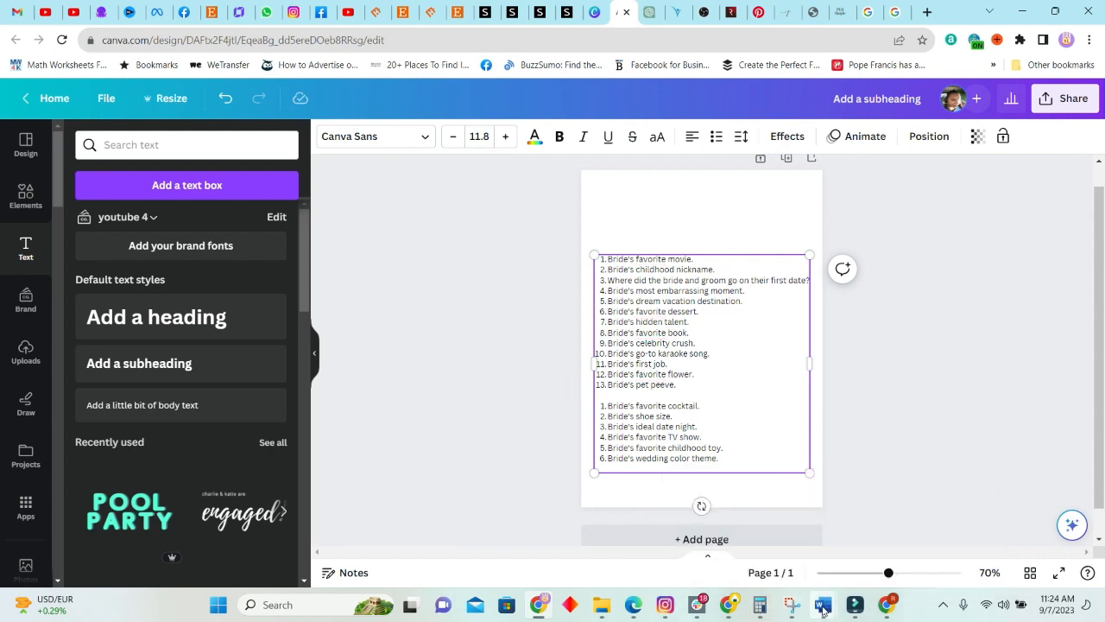
click(754, 544)
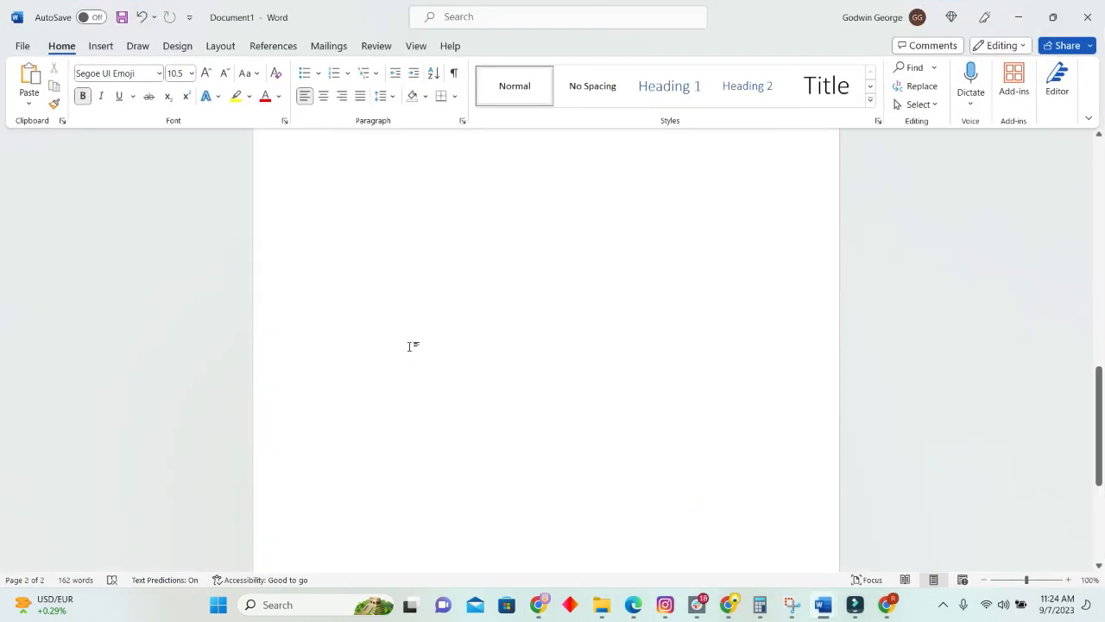
key(ctrl+v)
click(527, 458)
click(537, 502)
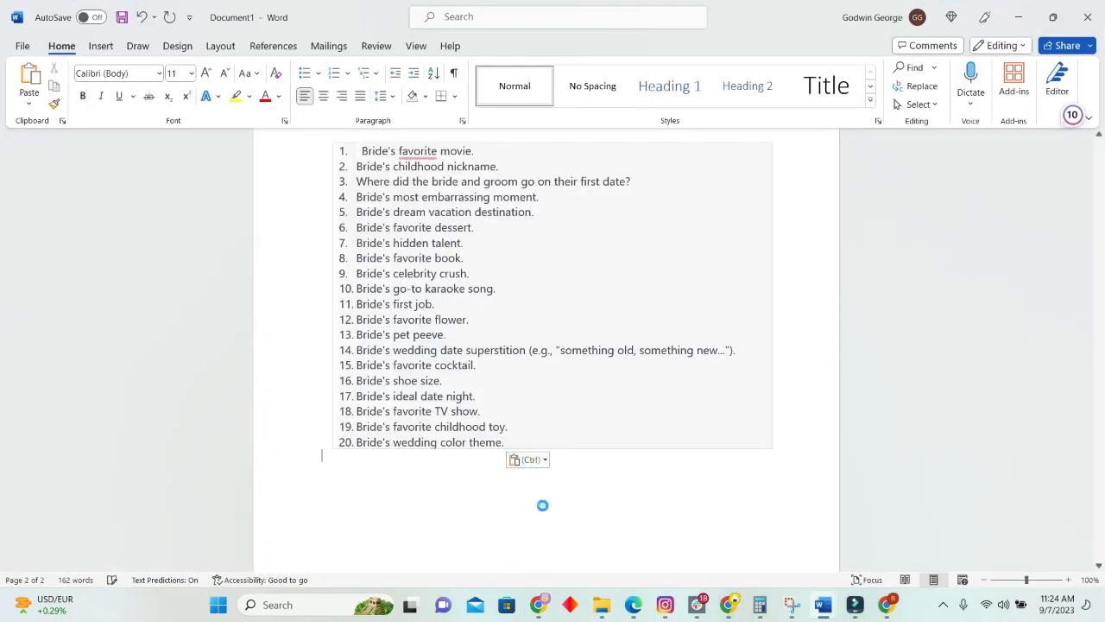
- Delete the wedding date superstition, first date and most embarrassing moment questions from the Word list
drag(328, 394, 723, 402)
key(BackSpace)
drag(345, 435, 502, 498)
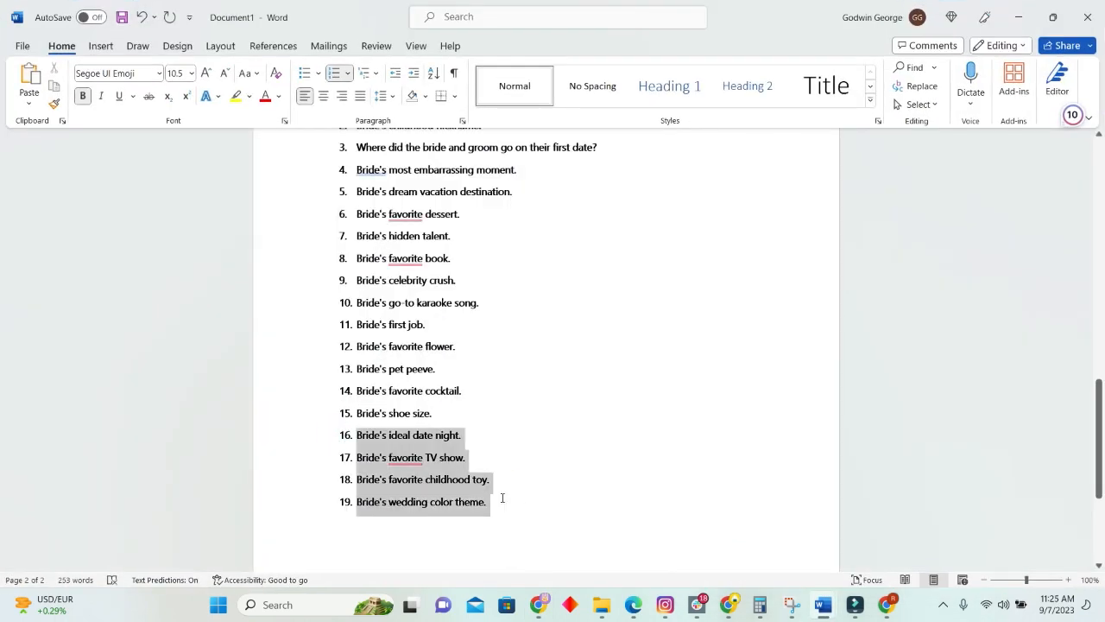
click(306, 151)
drag(307, 151, 609, 149)
key(BackSpace)
scroll(541, 313, up, 2)
scroll(541, 312, down, 1)
click(319, 181)
key(BackSpace)
- Delete the go-to karaoke song and dream vacation destination questions from the Word list
click(325, 293)
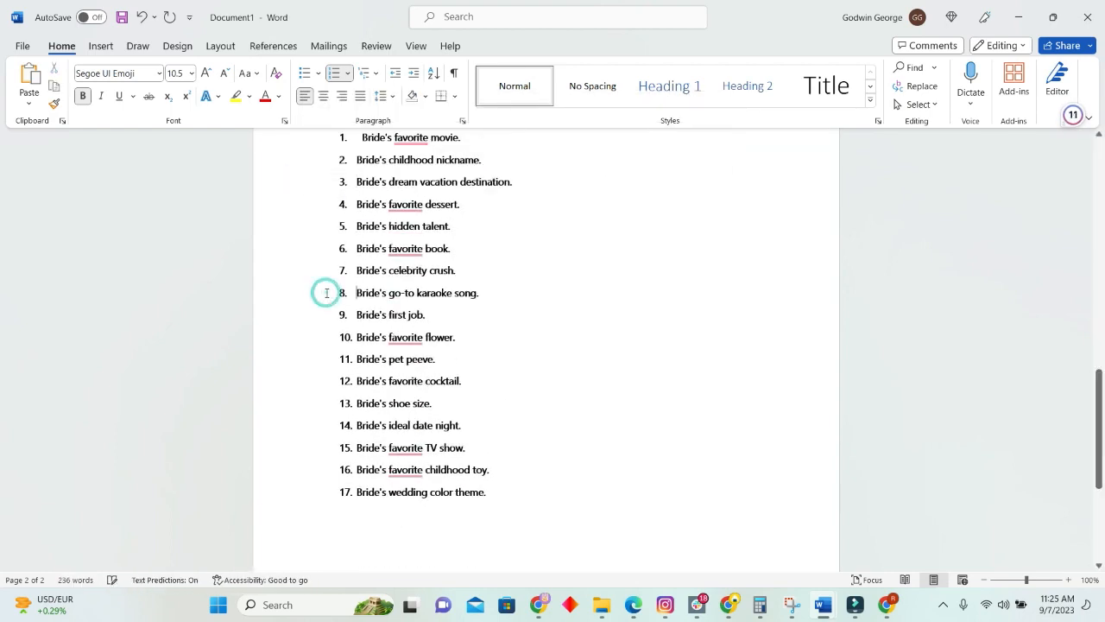
key(BackSpace)
click(316, 181)
key(BackSpace)
- Remove the extra space before the first question and copy the 15 questions, from favorite movie to wedding color theme
drag(359, 138, 497, 461)
scroll(483, 346, up, 2)
click(362, 230)
key(BackSpace)
drag(359, 229, 508, 547)
key(ctrl+c)
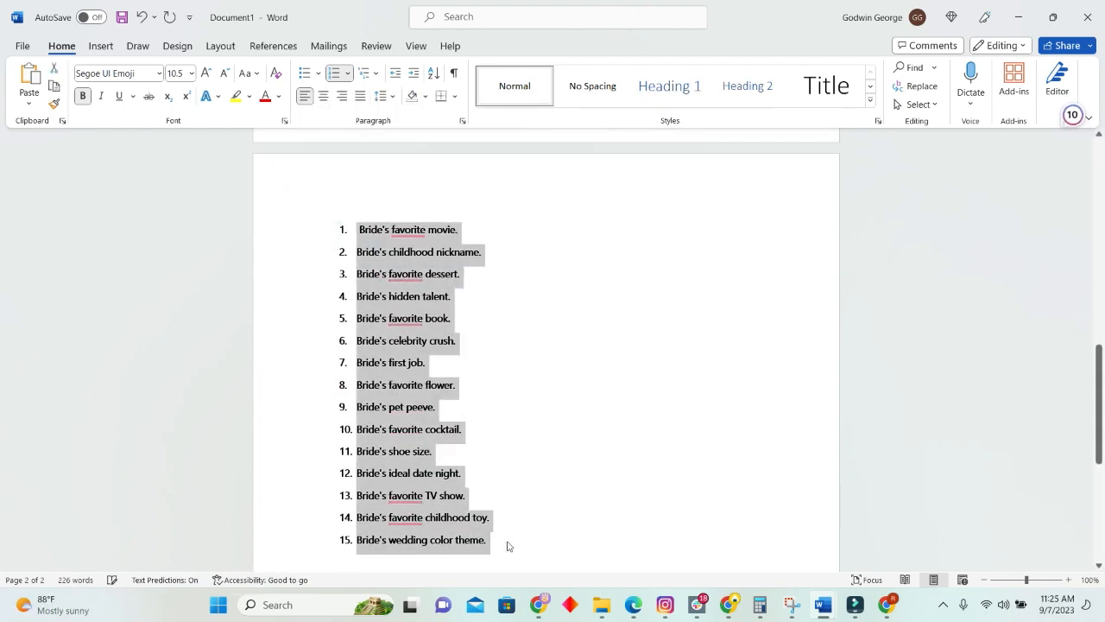
- Switch back to the Canva design and replace the text box's contents with the copied 15-question list
click(539, 604)
click(747, 458)
drag(730, 458, 592, 256)
key(ctrl+v)
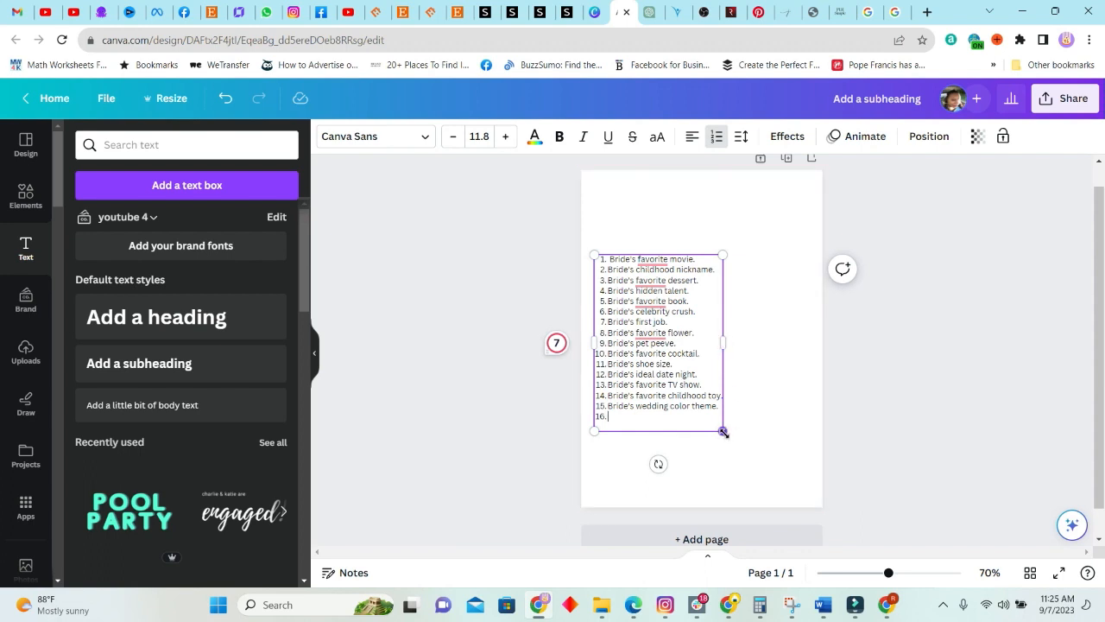
- Resize the question list to font size 12.7 and widen its text box past the page's right edge
drag(723, 430, 756, 476)
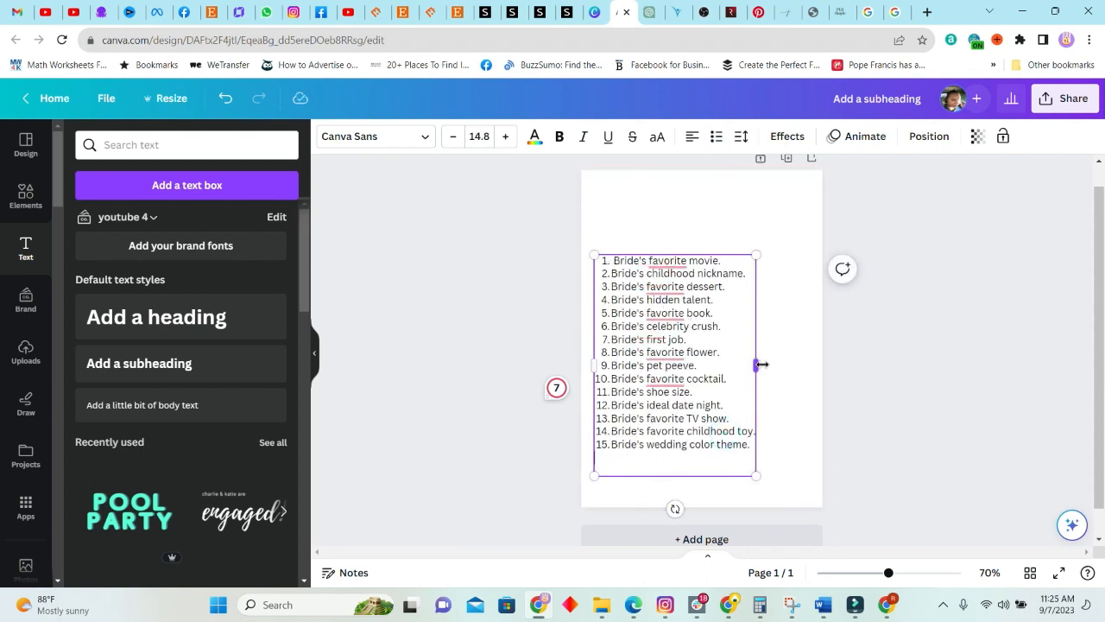
drag(761, 364, 814, 365)
drag(811, 474, 868, 523)
- Justify the question list's text and shift the text box slightly toward the page's left edge
click(691, 137)
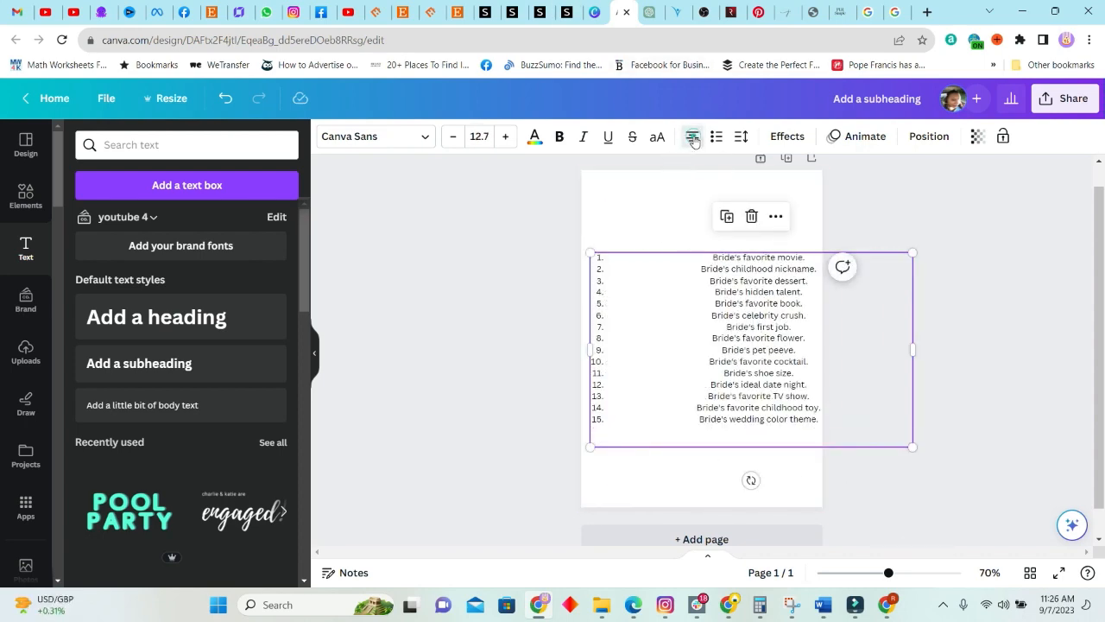
click(692, 137)
click(691, 136)
click(977, 351)
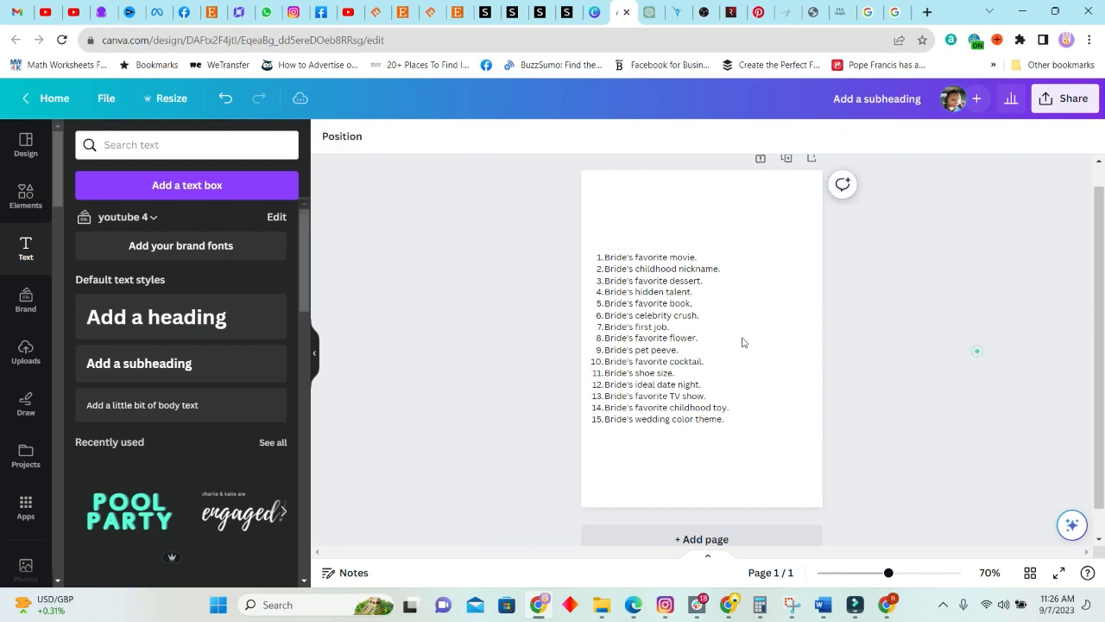
drag(677, 341, 671, 344)
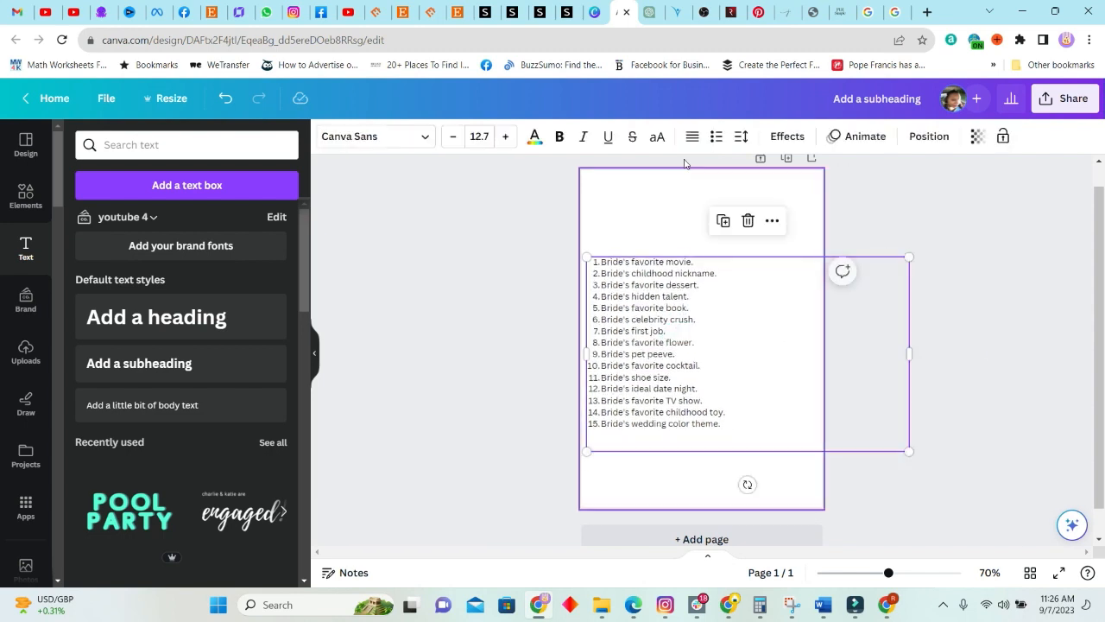
- Set the question list's line spacing to 1.72 and move the list up the page
click(741, 137)
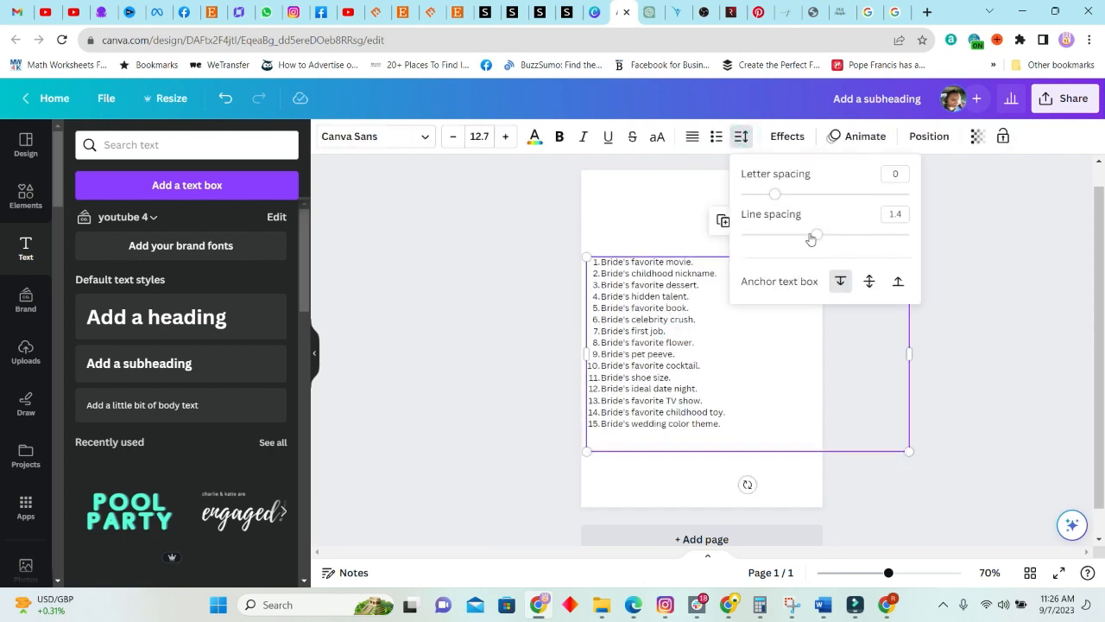
drag(819, 235, 844, 235)
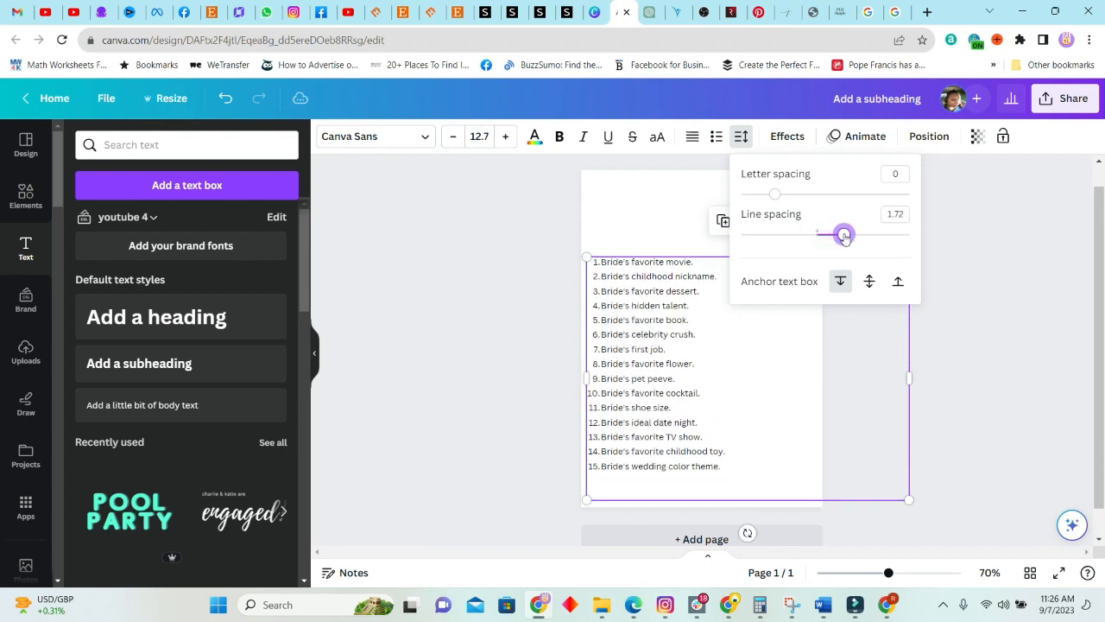
click(954, 252)
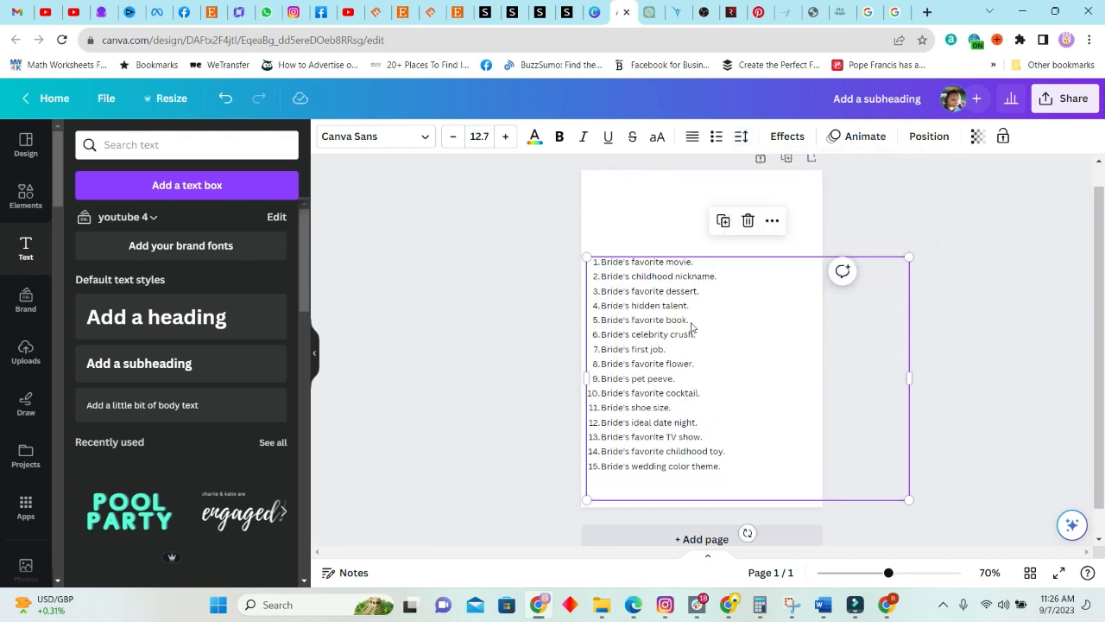
drag(665, 327, 665, 308)
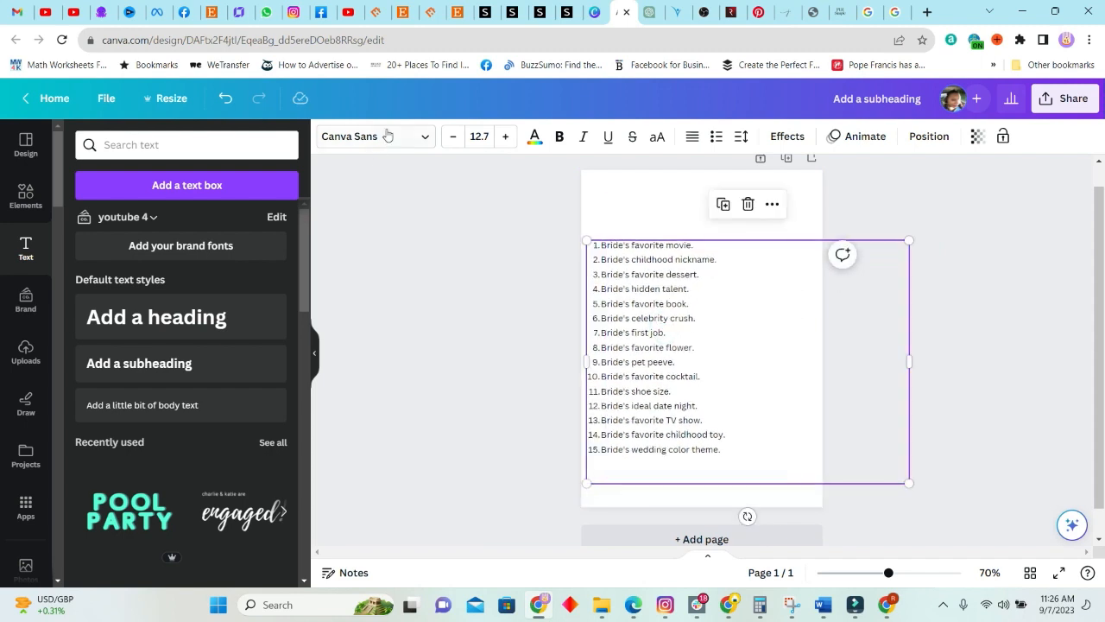
- Change the question list's font to Arapey, enlarge it to size 14.5 and move it slightly up
click(424, 140)
scroll(170, 420, down, 3)
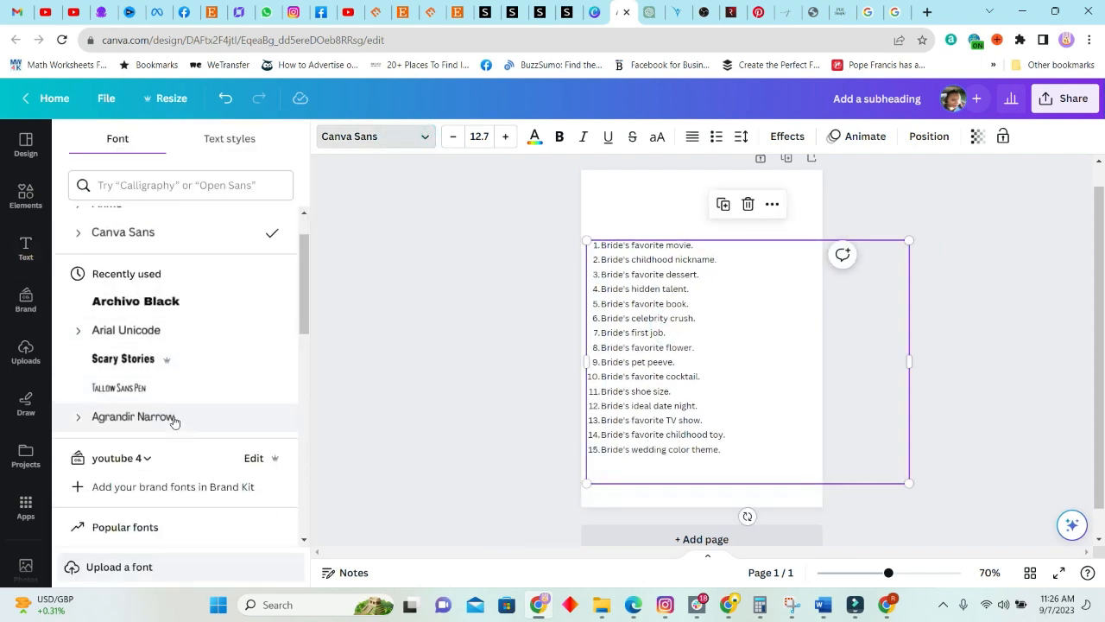
scroll(145, 404, down, 5)
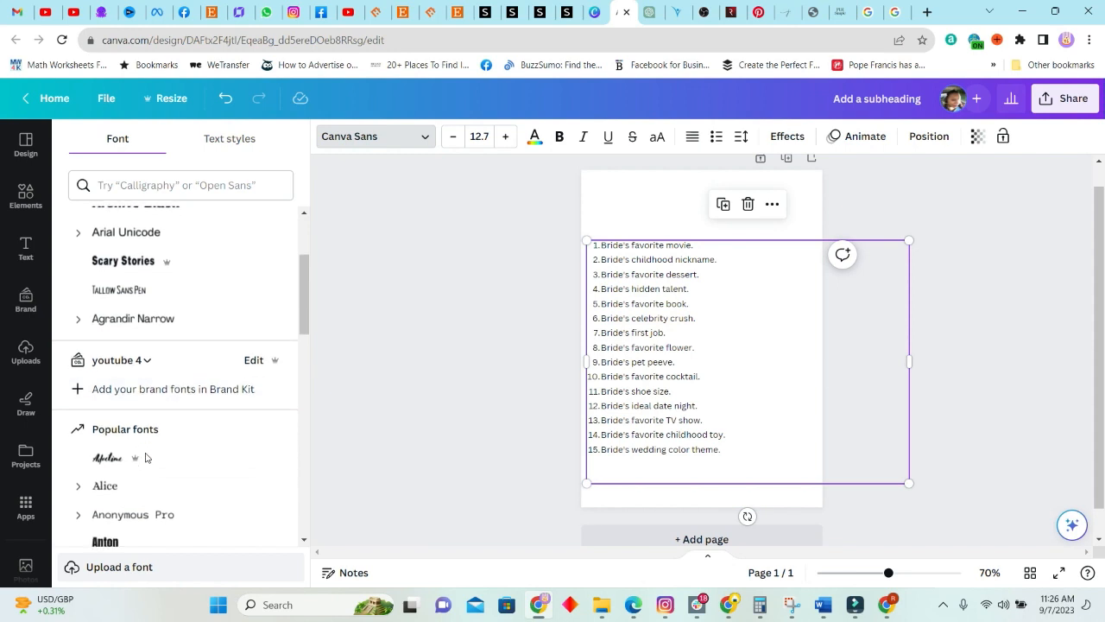
click(108, 367)
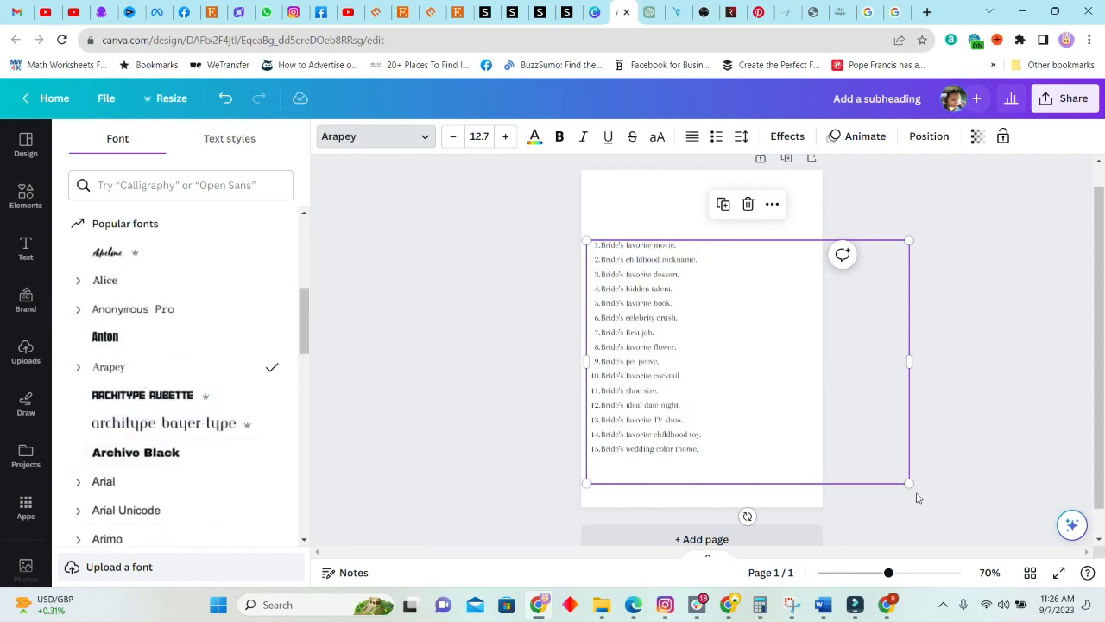
drag(906, 483, 951, 516)
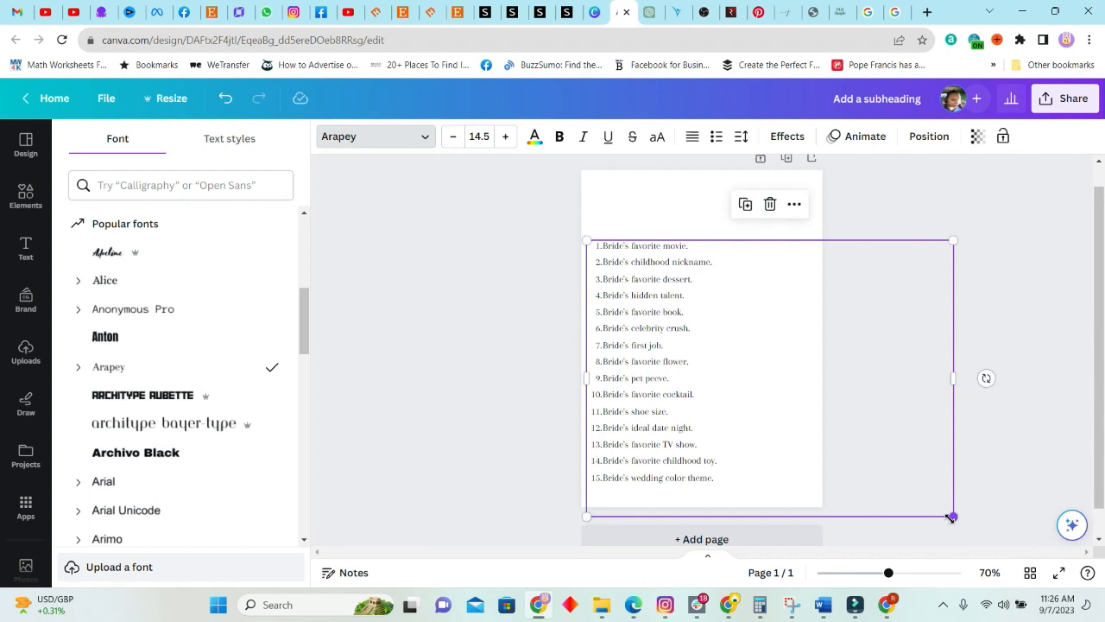
click(1015, 230)
drag(673, 408, 674, 398)
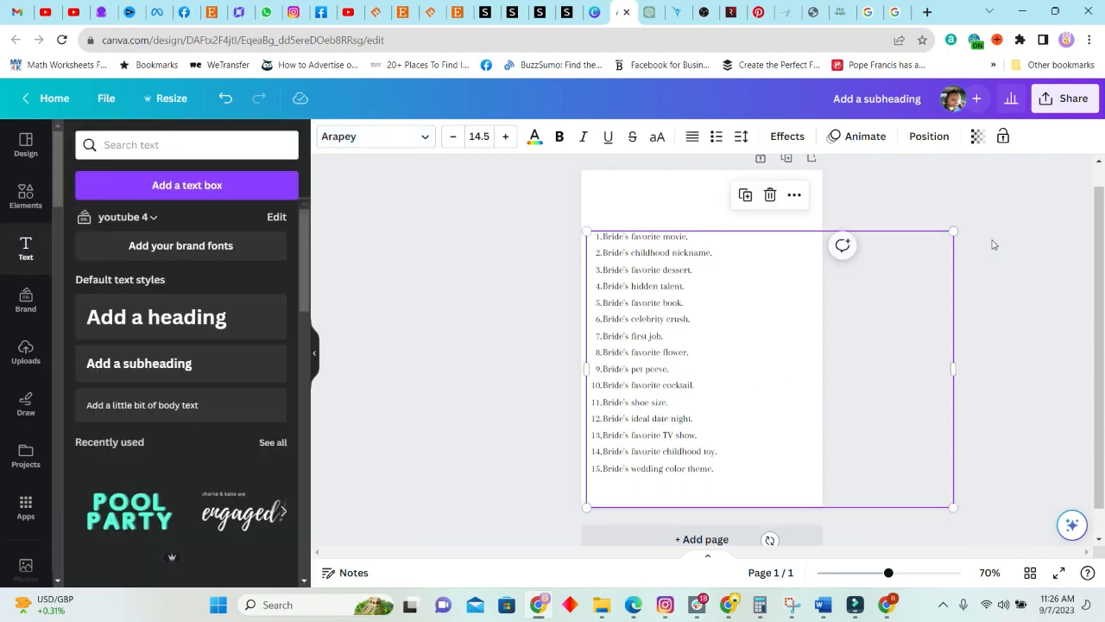
click(992, 242)
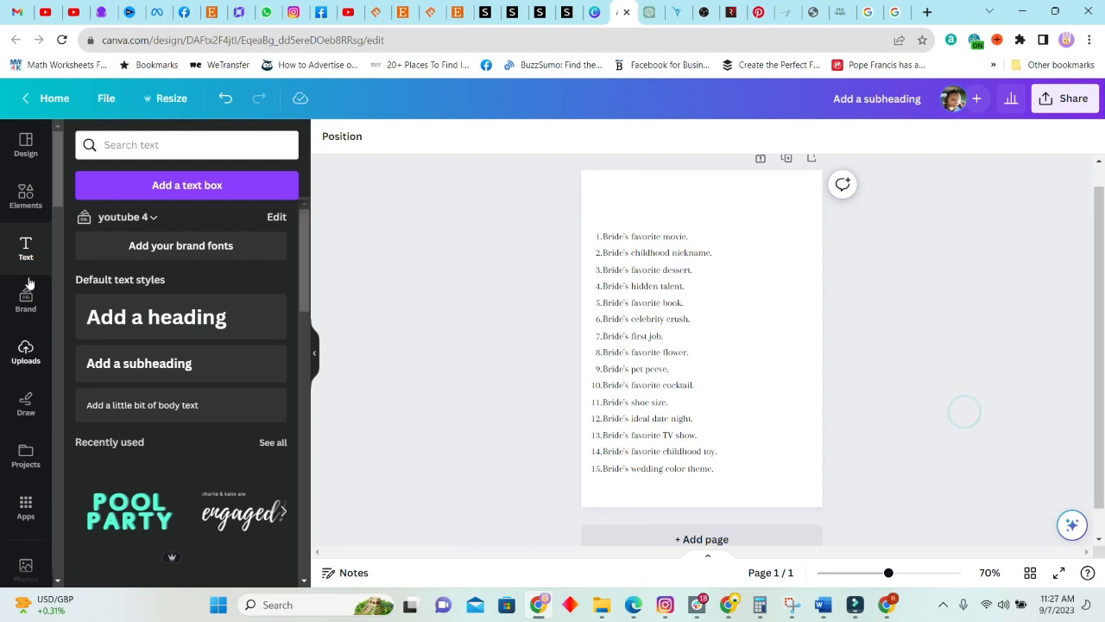
- Add the recently used straight line element to the page and set its line weight to 1
click(26, 196)
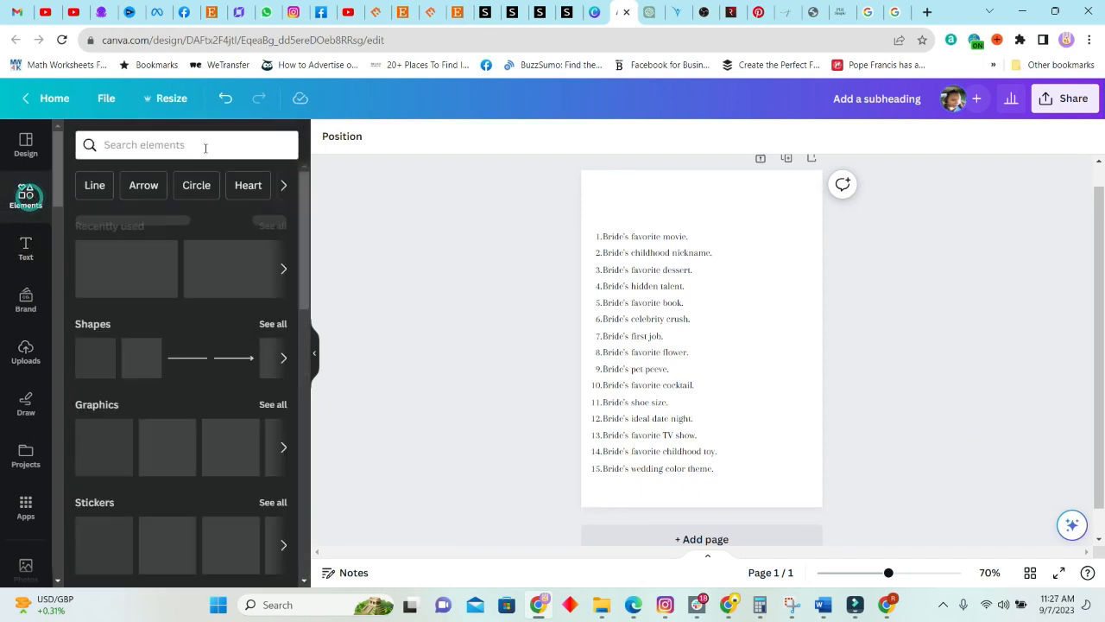
click(103, 268)
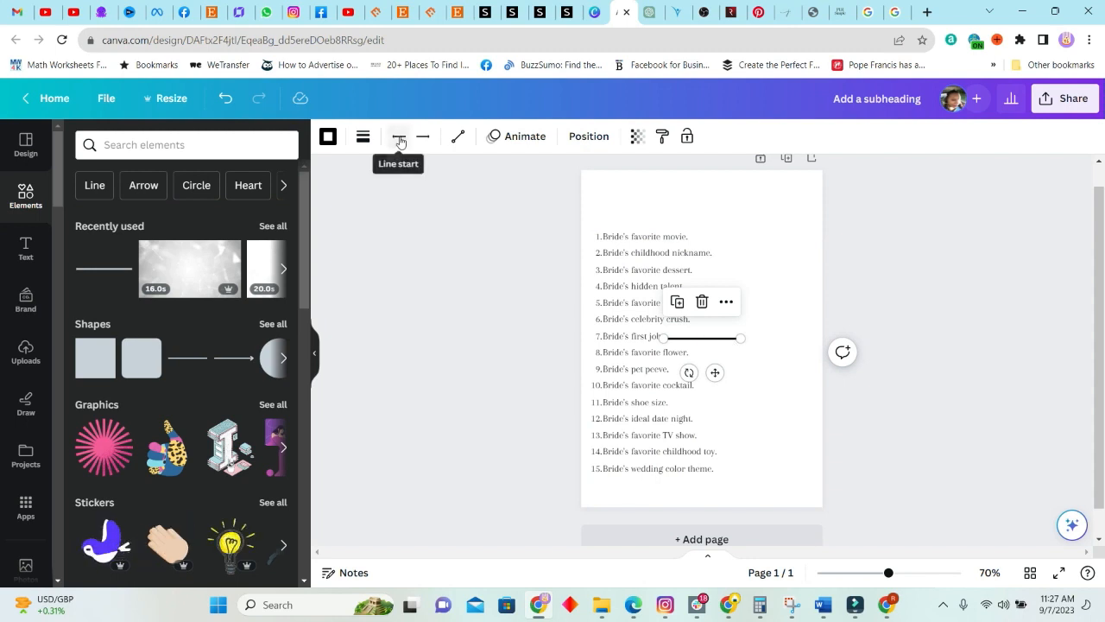
click(400, 139)
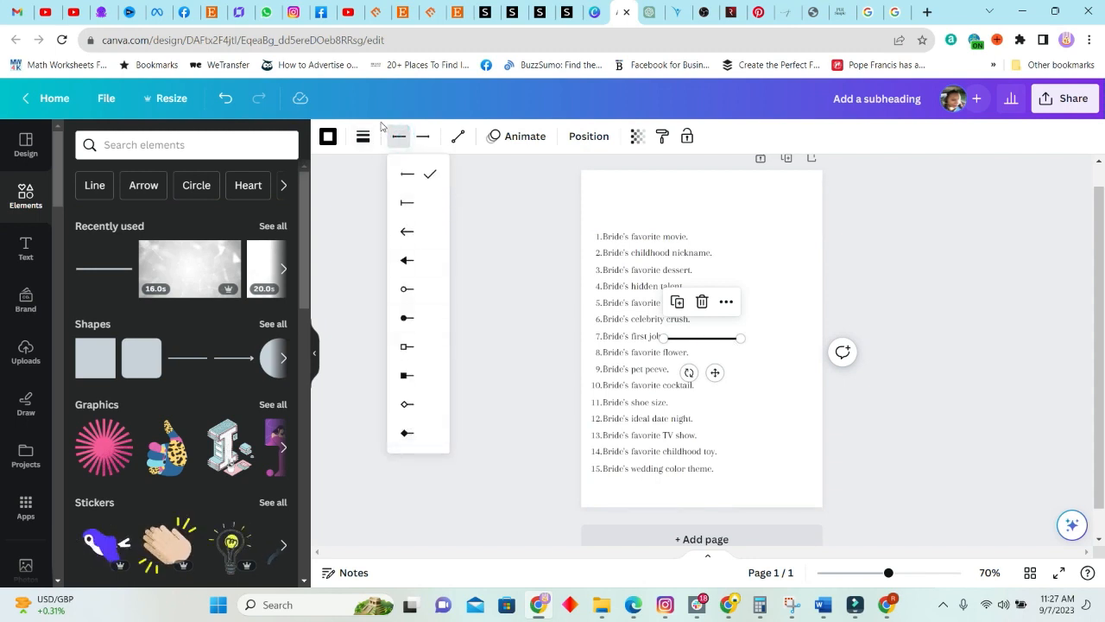
click(360, 139)
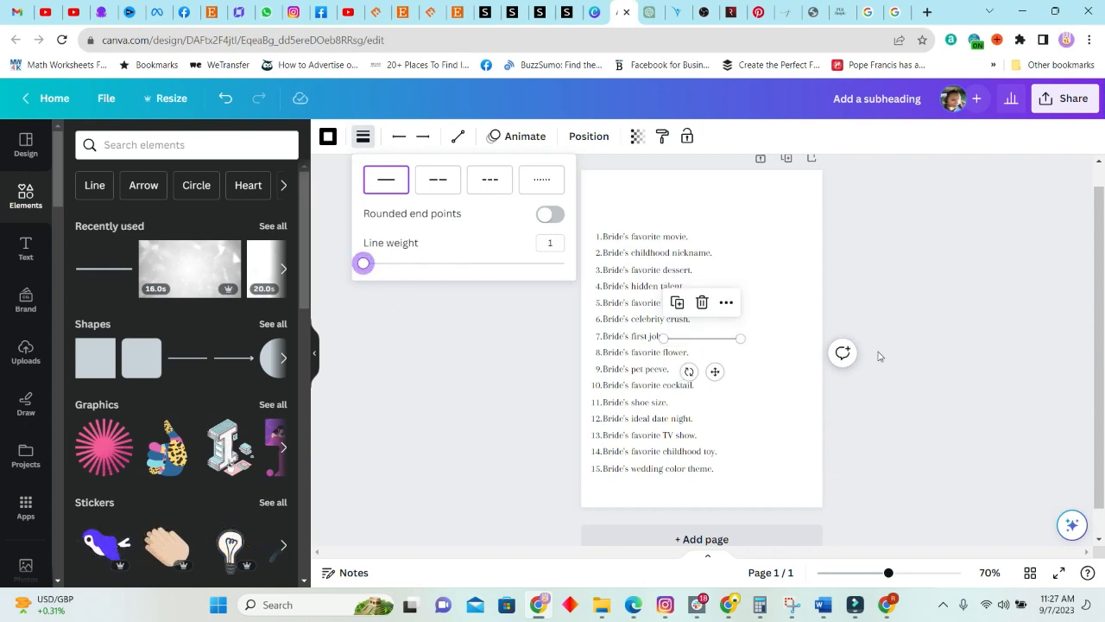
- Place the thin line directly after "Bride's favorite movie." as the answer blank for the first question
drag(729, 343, 766, 237)
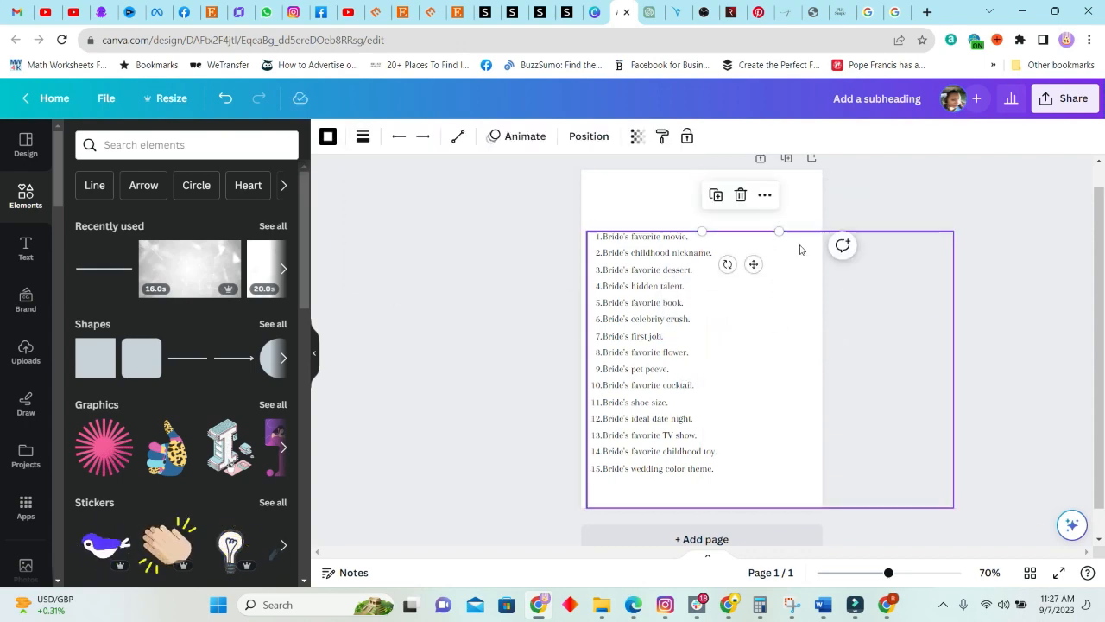
click(945, 533)
drag(888, 572, 910, 572)
click(810, 328)
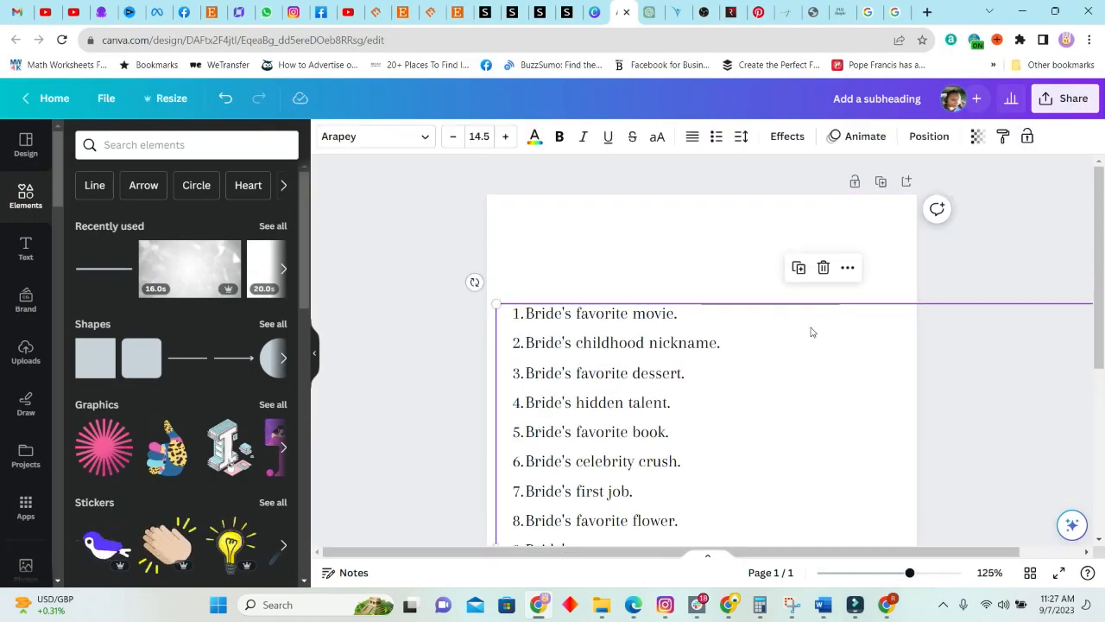
click(758, 305)
drag(758, 308, 743, 319)
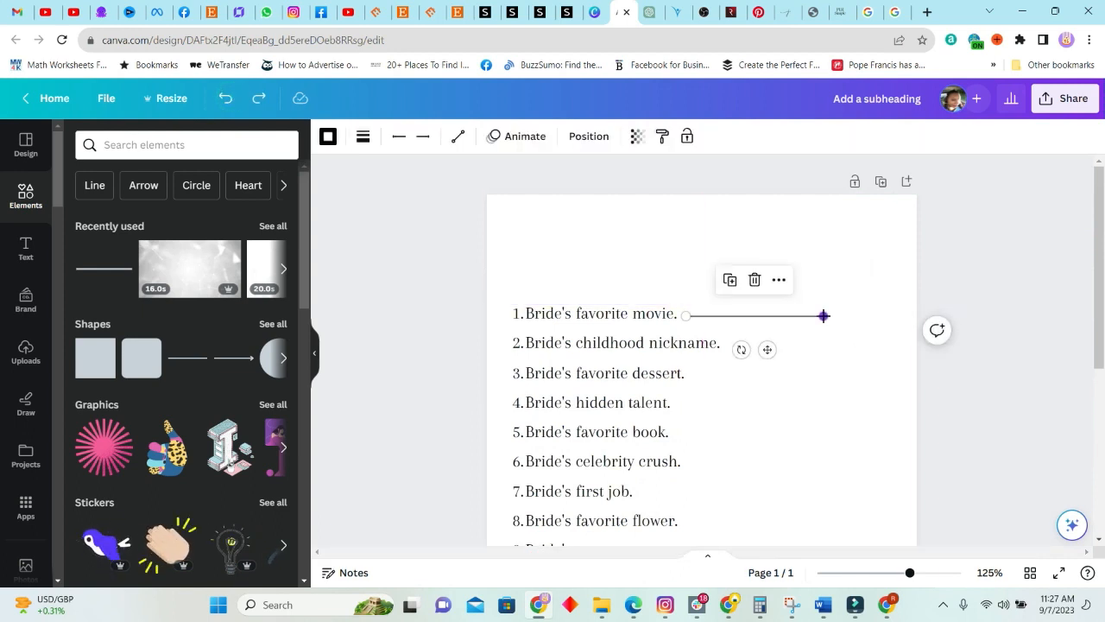
- Extend the first answer line to near the page's right edge and fit a duplicate of it after "Bride's childhood nickname."
drag(823, 315, 905, 315)
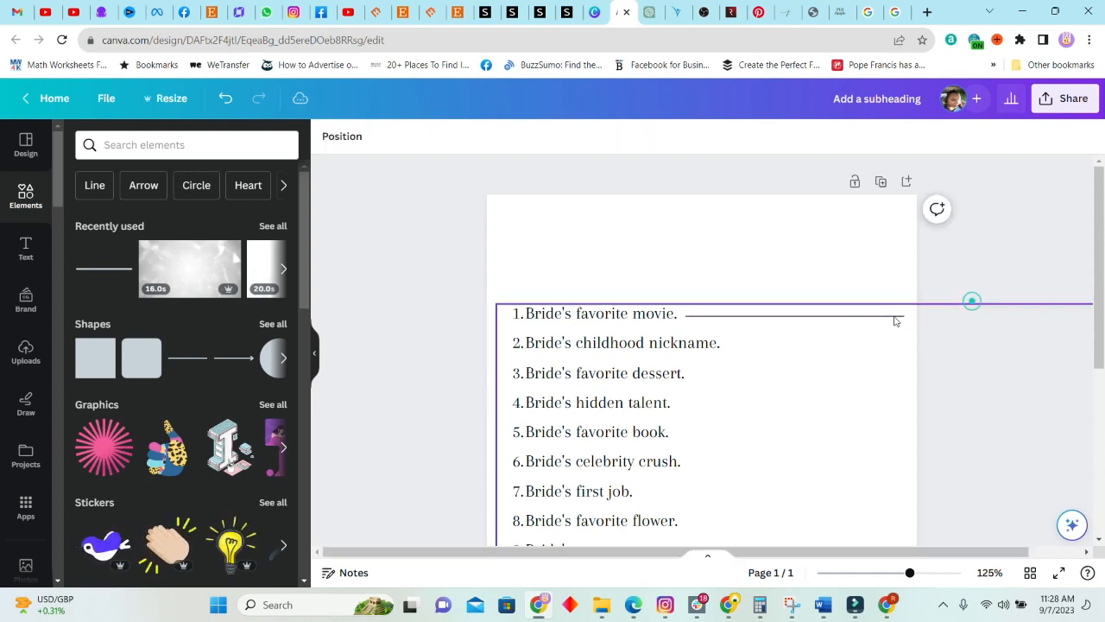
click(771, 280)
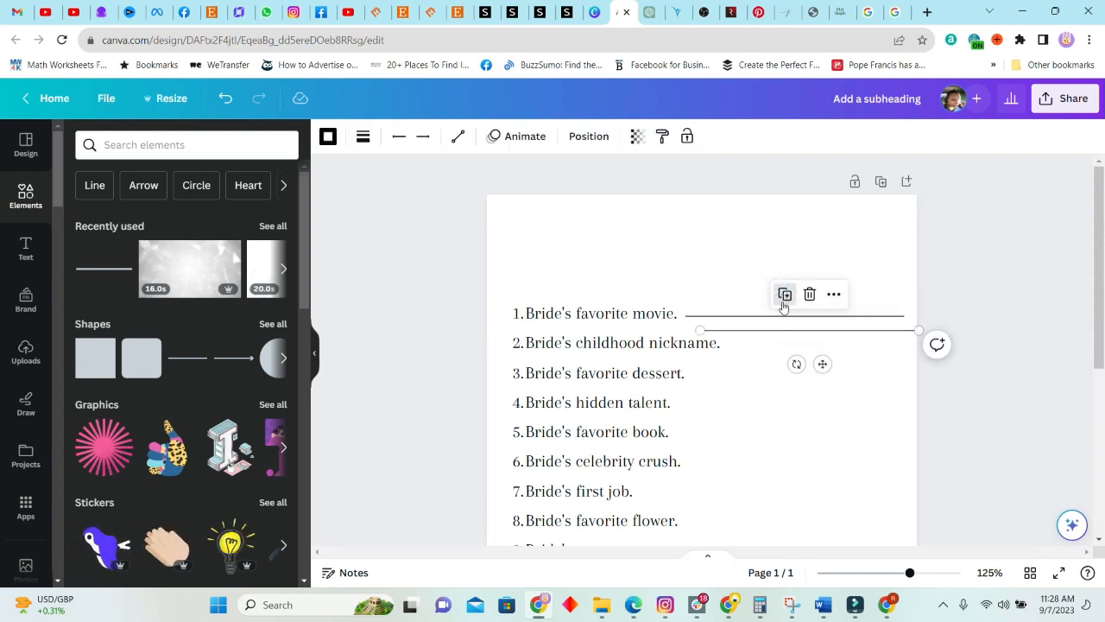
drag(783, 331, 805, 344)
drag(729, 345, 781, 345)
drag(916, 343, 904, 343)
- Duplicate the answer line and fit the copy after "Bride's favorite dessert.", ending at the same right margin
scroll(932, 354, down, 2)
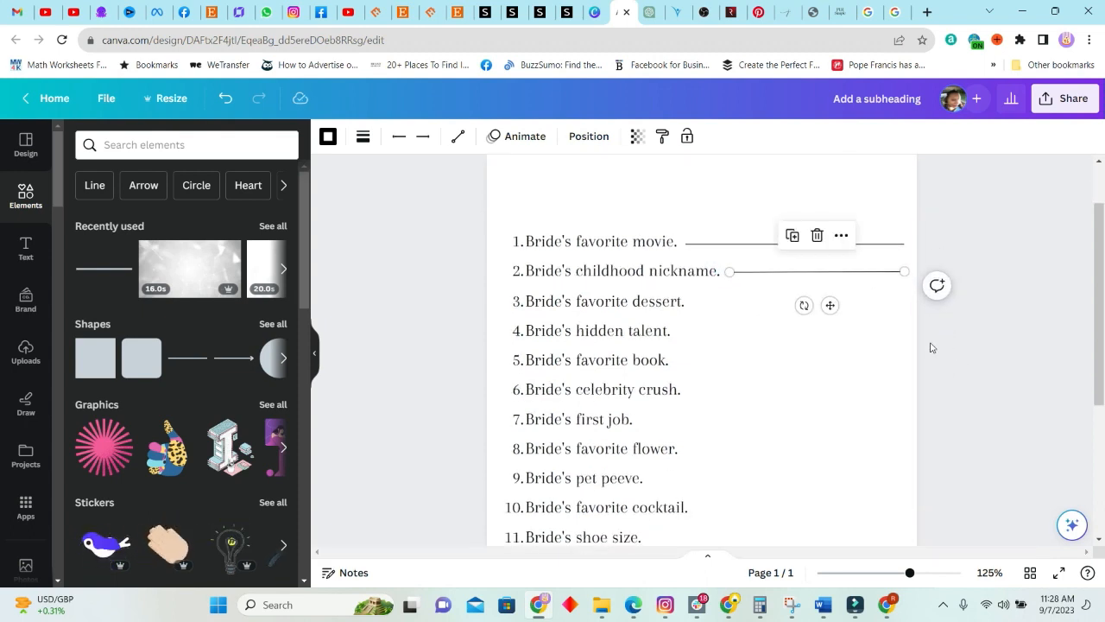
click(795, 242)
drag(766, 288, 722, 309)
drag(876, 305, 904, 303)
- Duplicate the first question's answer line down the page to give questions 4 to 7 their own lines
click(777, 243)
click(774, 211)
drag(796, 259, 782, 335)
click(772, 299)
drag(812, 350, 797, 365)
click(773, 329)
click(774, 358)
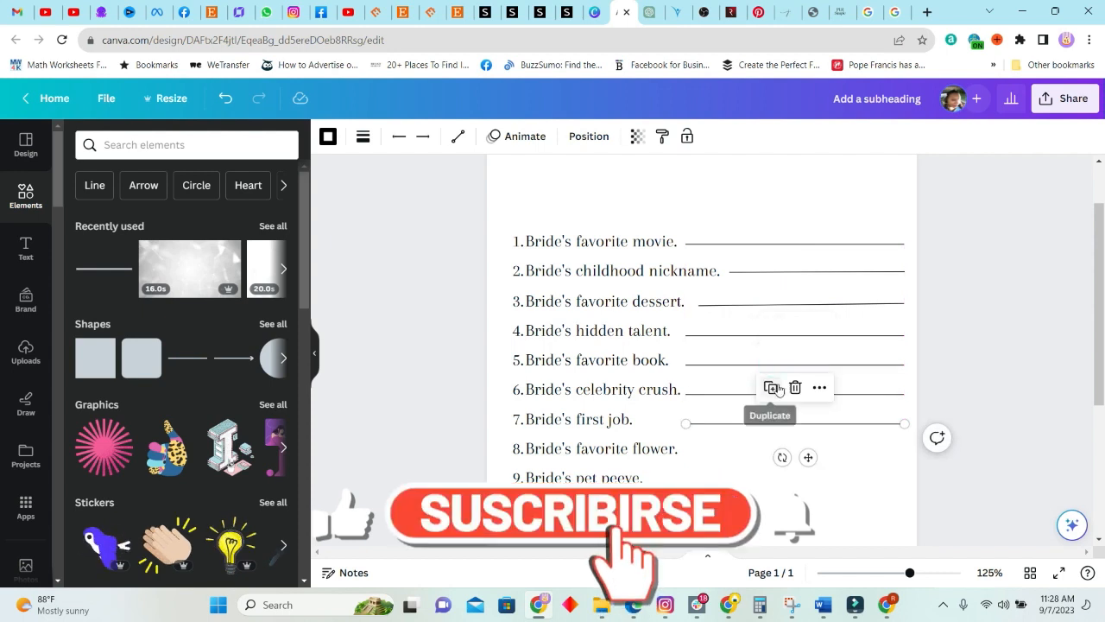
- Continue duplicating the answer line at the same spacing for questions 8 to 12
click(774, 388)
click(775, 417)
click(772, 446)
scroll(773, 431, down, 2)
click(772, 309)
click(770, 276)
drag(755, 323, 739, 393)
click(770, 358)
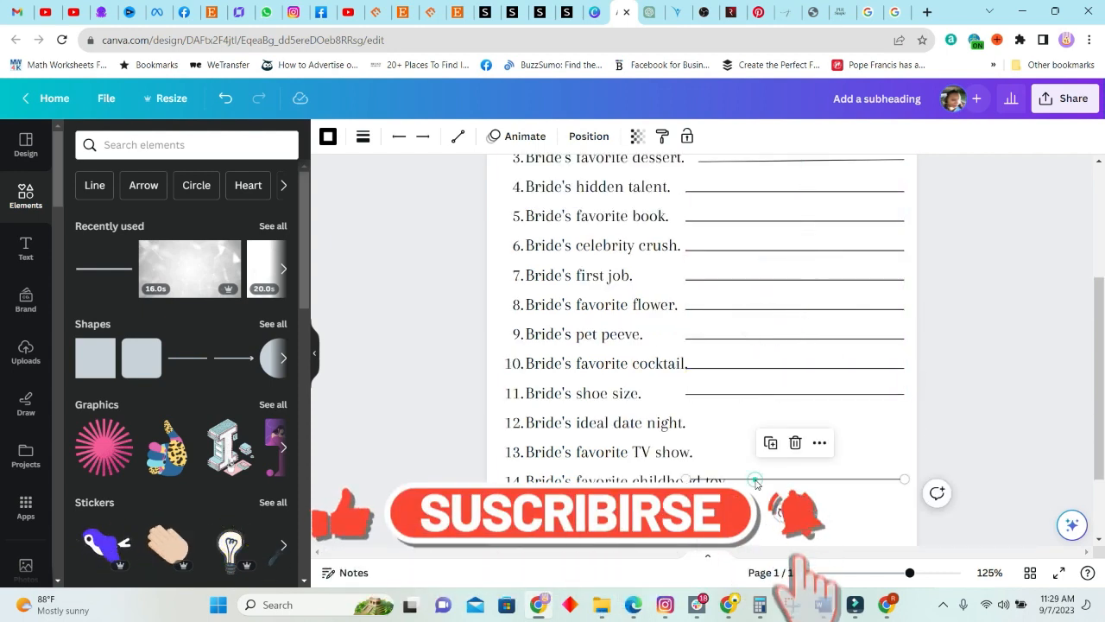
drag(757, 479, 758, 426)
- Duplicate the answer line for question 13, shorten it to start after "Bride's favorite TV show." and level its right end
click(771, 391)
drag(686, 458, 701, 455)
click(898, 450)
scroll(975, 420, down, 2)
click(896, 352)
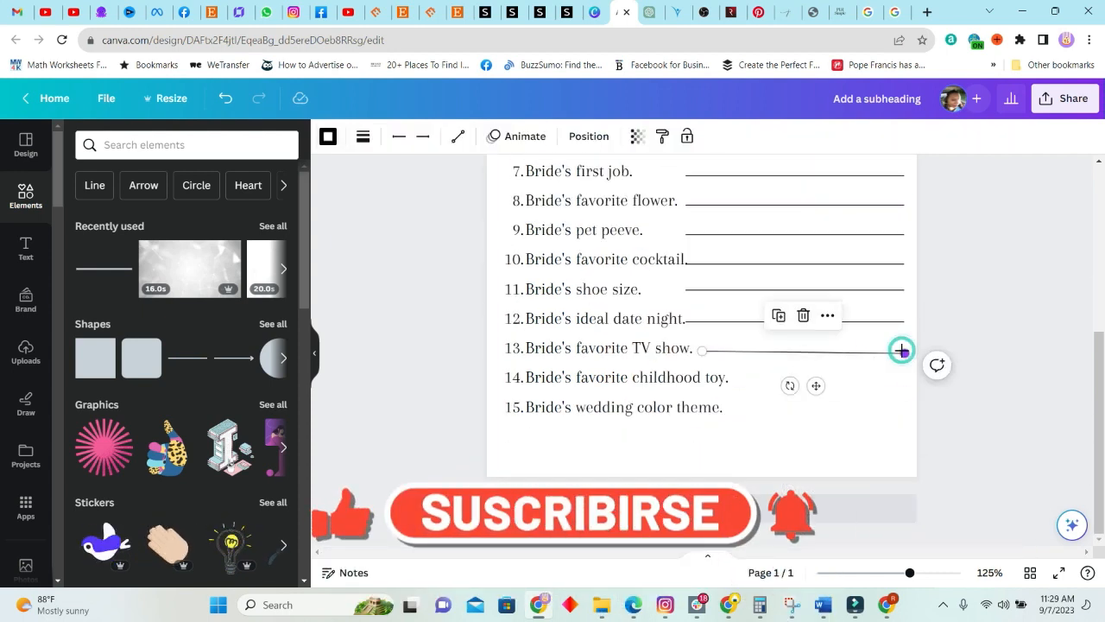
drag(904, 352, 905, 350)
- Add duplicated answer lines for questions 14 and 15, shortened to begin after each question's text
click(779, 318)
drag(712, 381, 740, 387)
drag(866, 384, 866, 380)
click(866, 351)
click(778, 318)
drag(776, 369, 765, 407)
drag(704, 409, 723, 413)
- Shorten the start of the "ideal date night" answer line and extend the "shoe size" line closer to its question
click(734, 321)
drag(687, 321, 698, 322)
click(725, 291)
drag(686, 290, 672, 289)
click(955, 333)
- Select the question list together with all fifteen answer lines and group them
scroll(955, 334, up, 4)
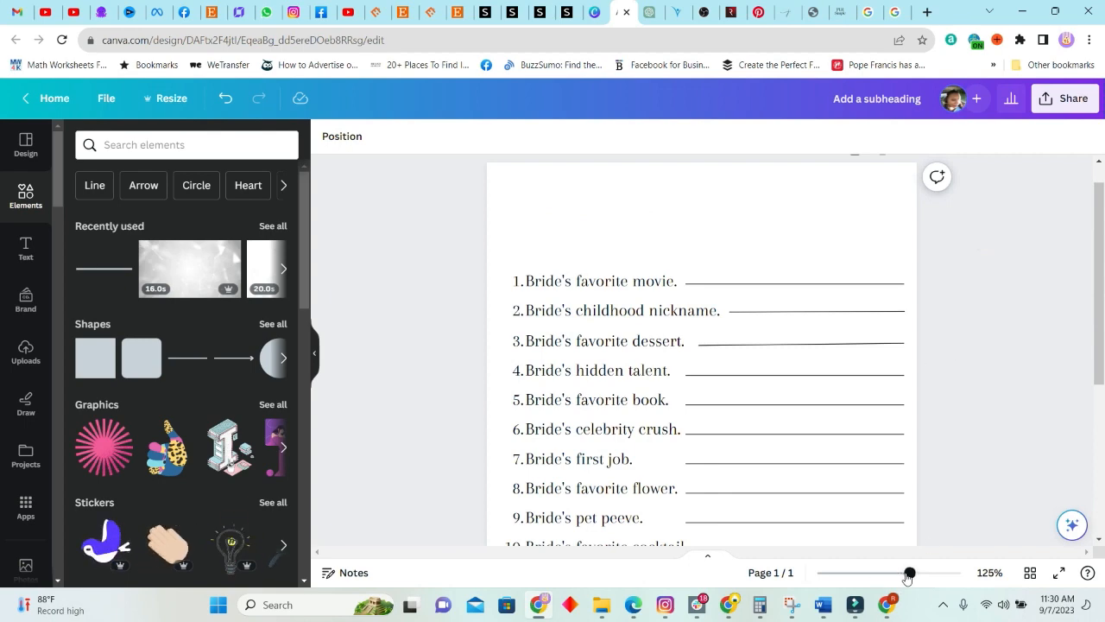
mouse_move(908, 577)
mouse_down()
mouse_move(880, 572)
mouse_move(890, 572)
mouse_up()
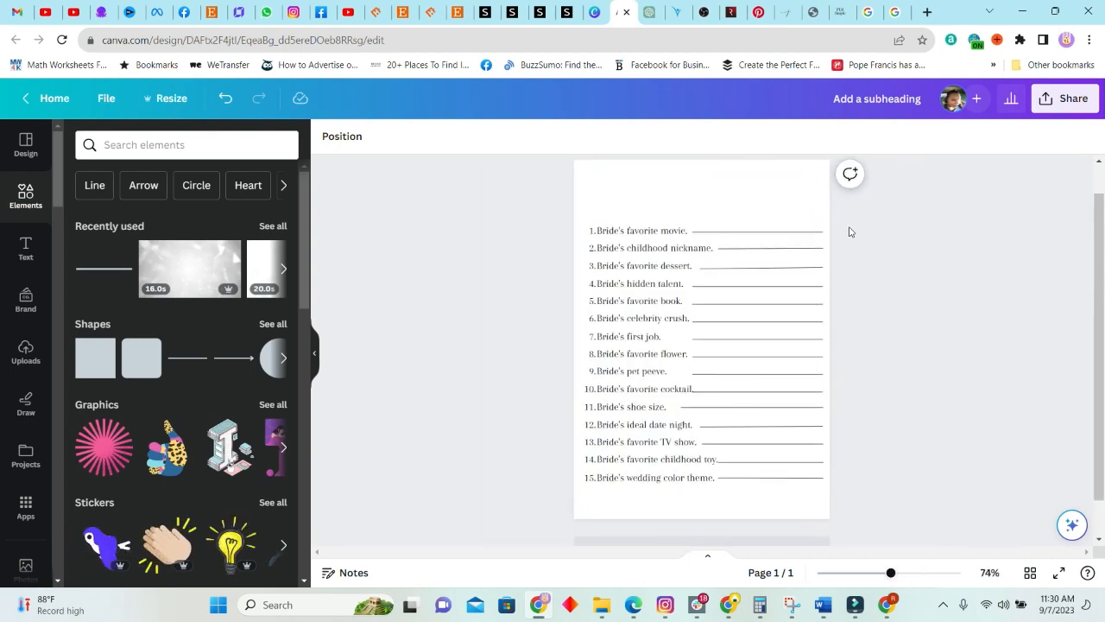
scroll(906, 315, up, 1)
click(708, 249)
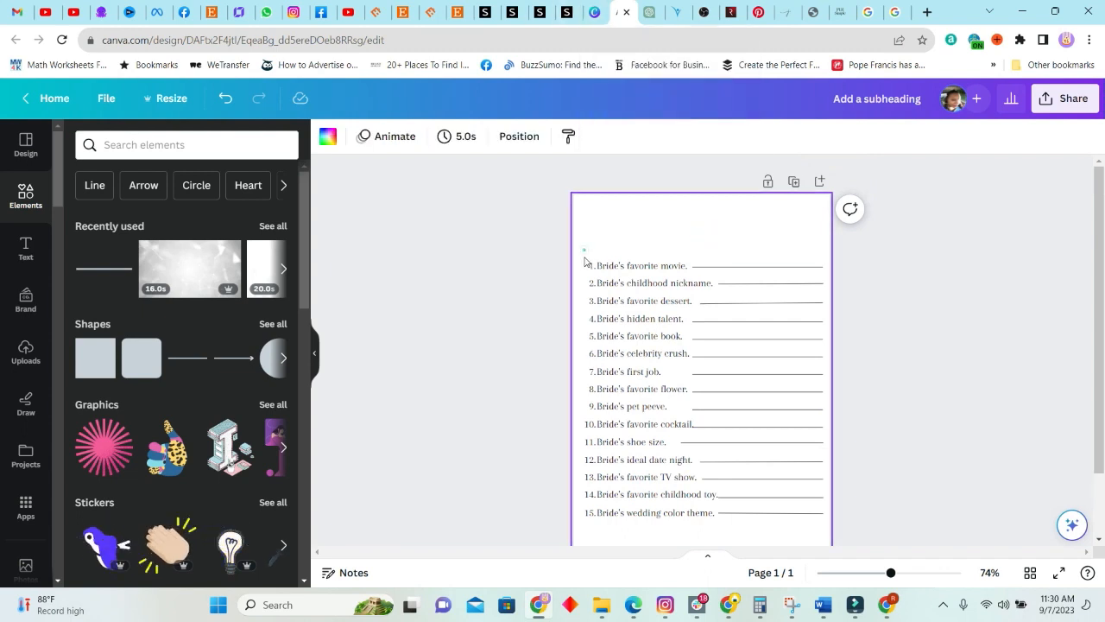
drag(584, 261, 822, 541)
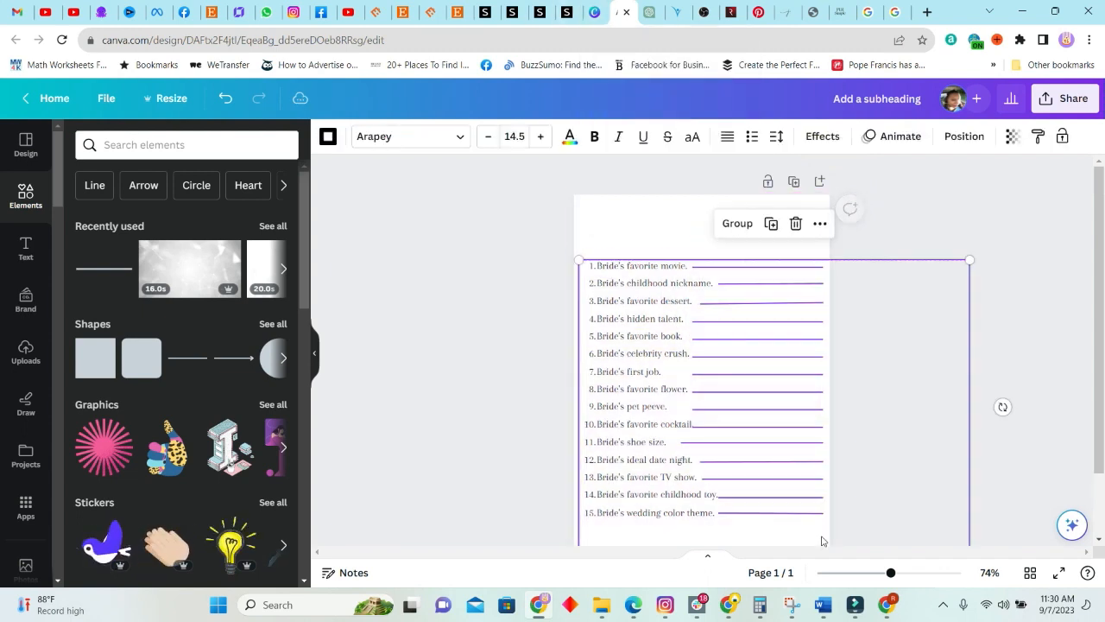
click(738, 223)
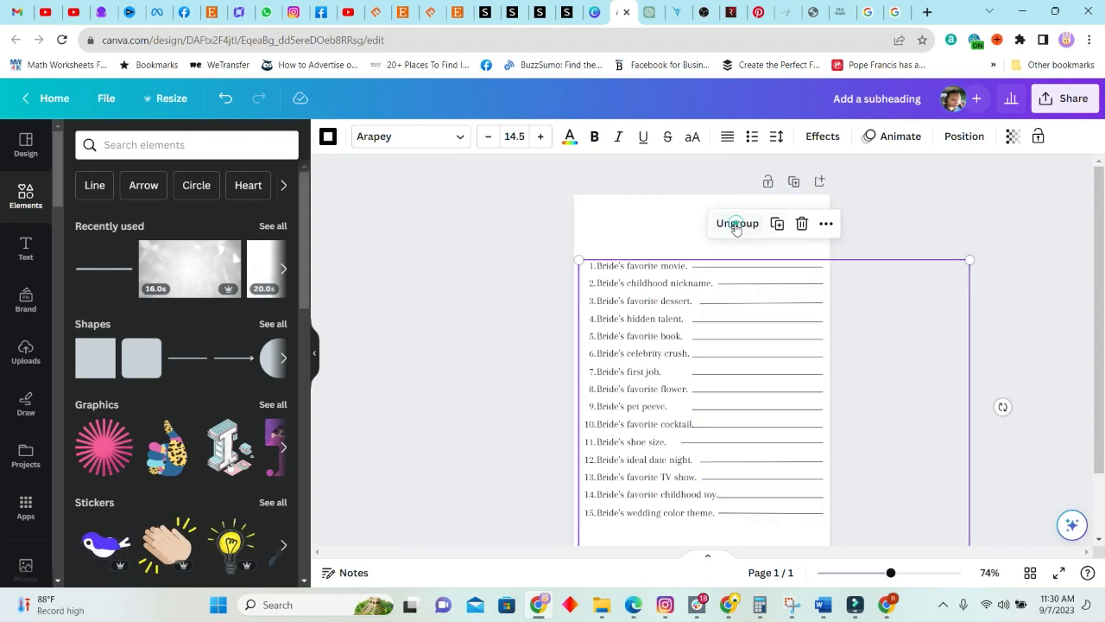
click(934, 210)
- Scale the grouped questions and lines down to text size 14 and position the group below the blank title area
drag(730, 341, 732, 377)
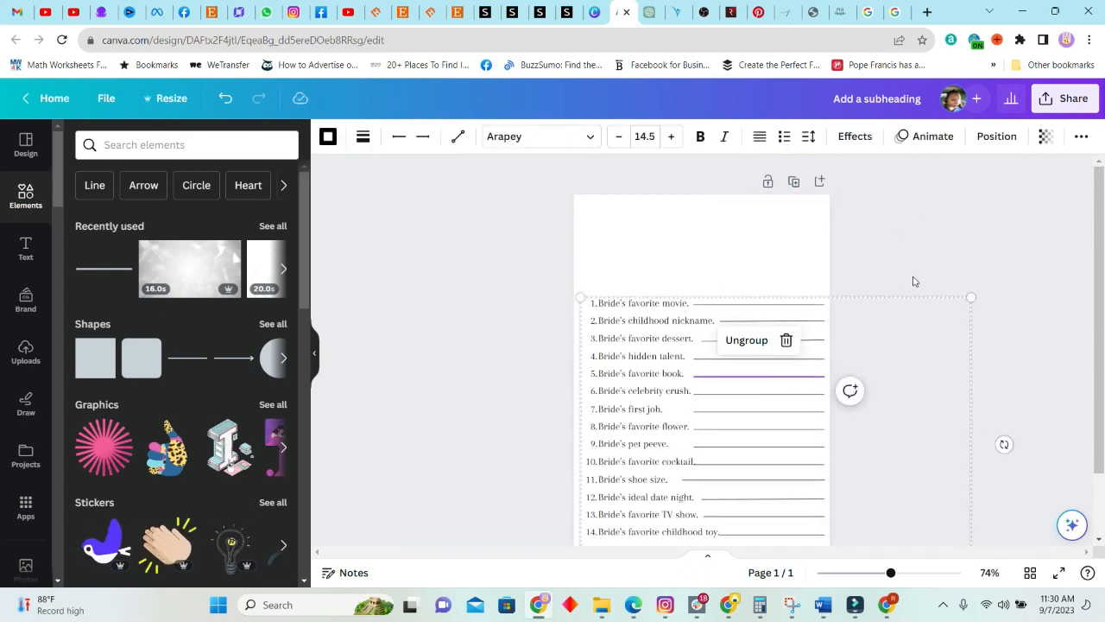
scroll(900, 293, down, 1)
drag(711, 338, 712, 296)
mouse_move(972, 482)
mouse_down()
mouse_move(953, 466)
mouse_move(964, 467)
mouse_up()
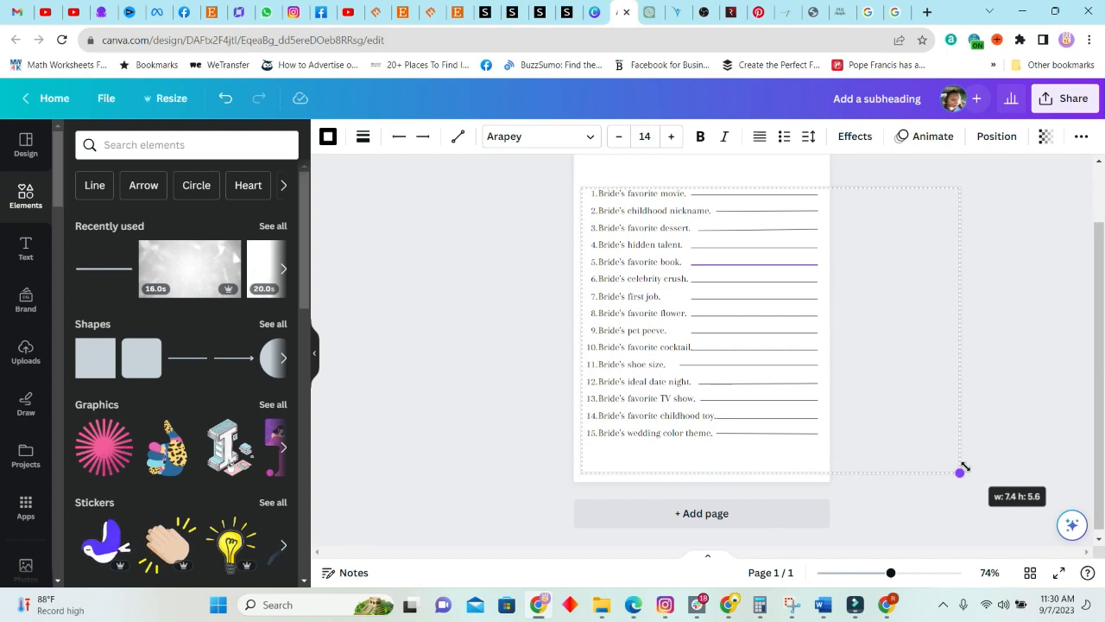
drag(966, 466, 965, 467)
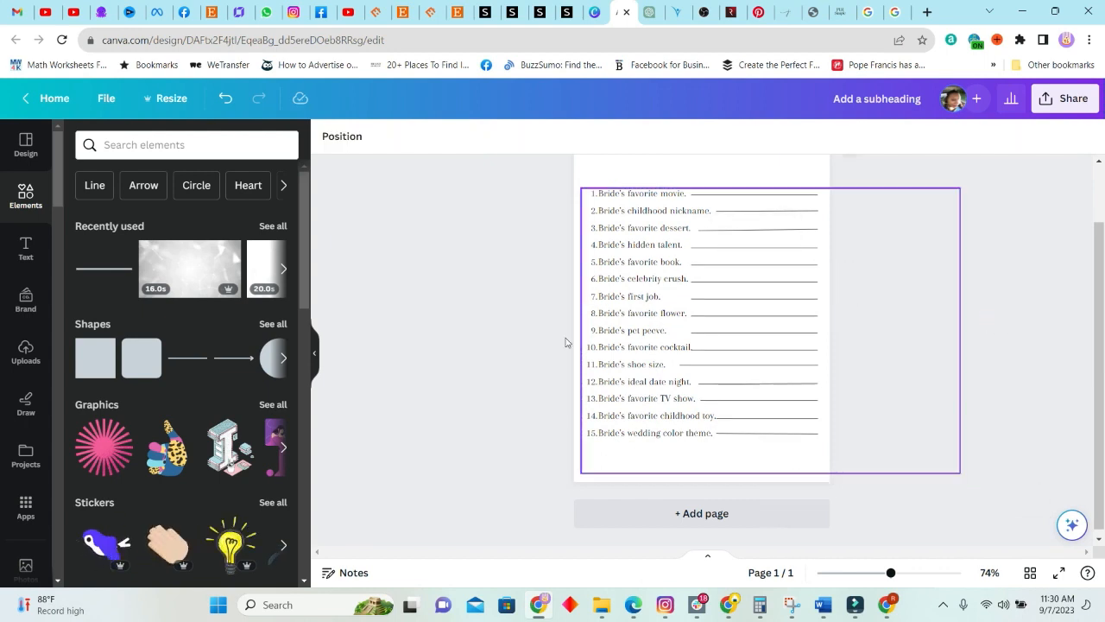
click(675, 248)
scroll(690, 244, up, 1)
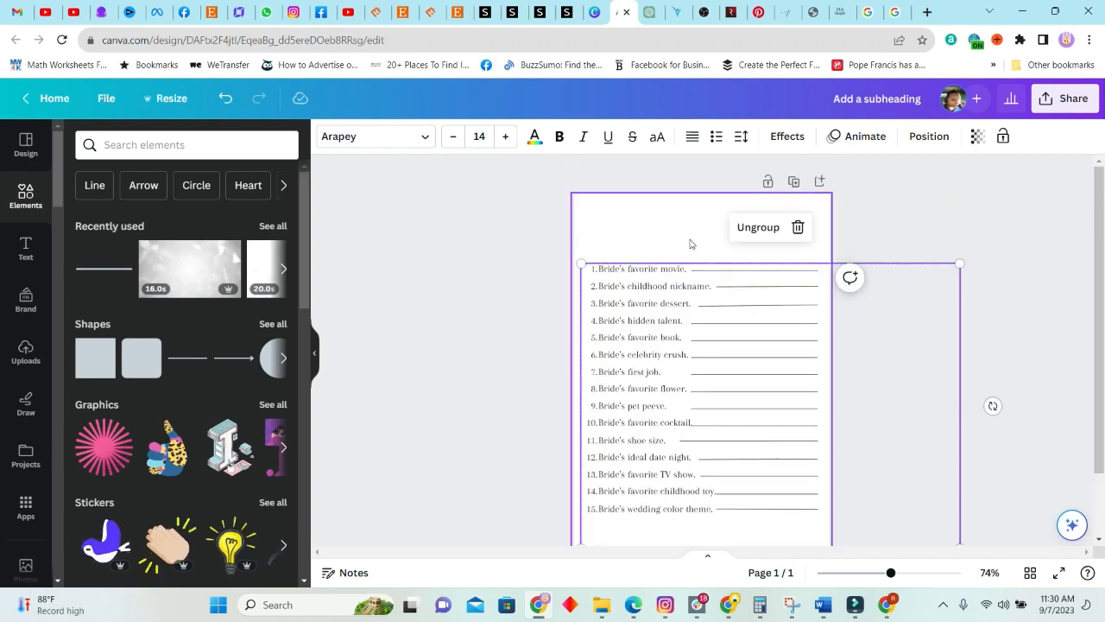
click(690, 244)
- Add a heading reading "The Bride" in the blank space above the question list
drag(891, 573, 907, 573)
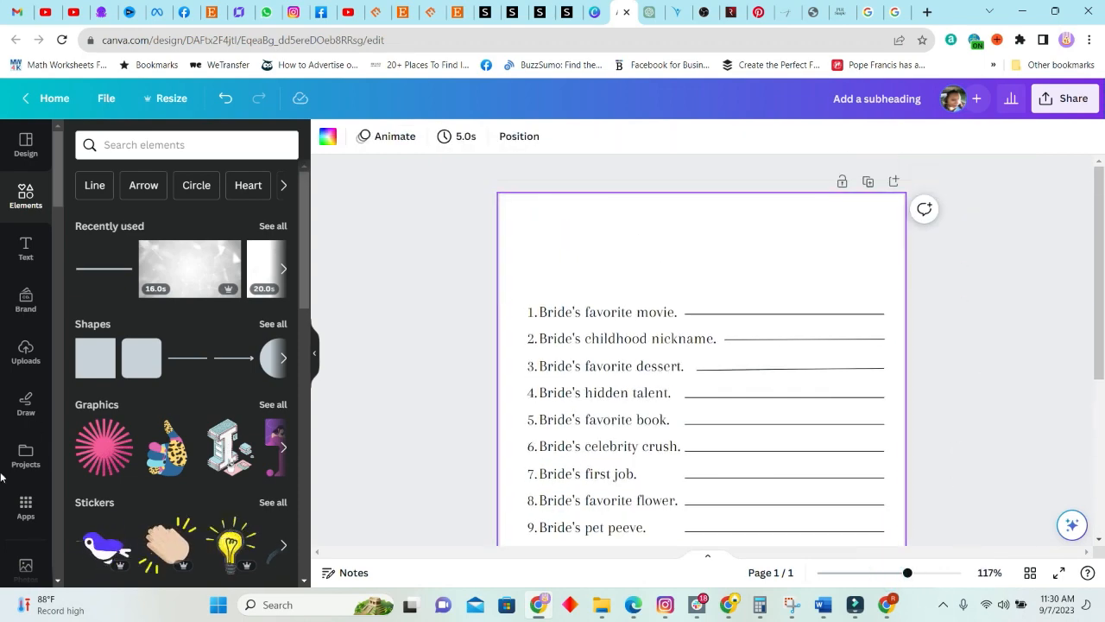
click(26, 248)
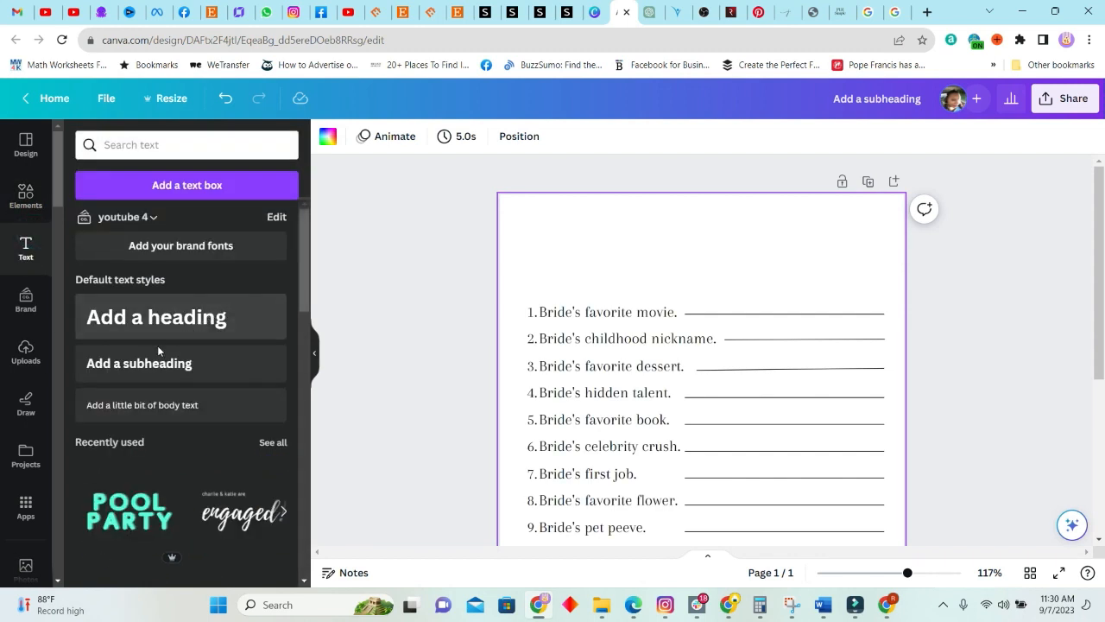
click(175, 318)
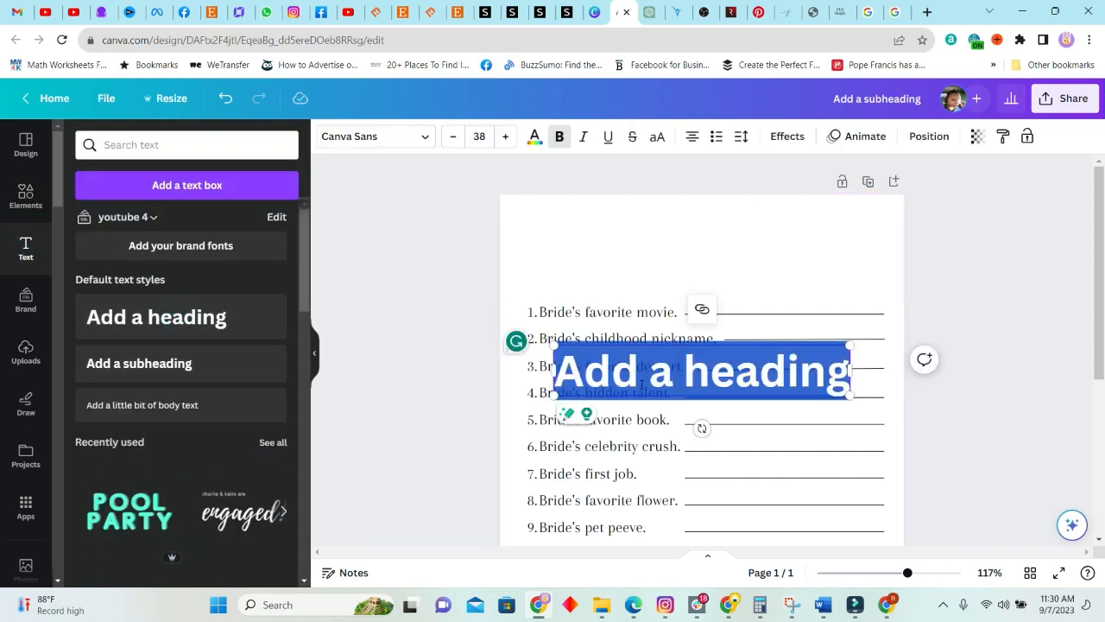
drag(763, 382, 755, 269)
double_click(755, 269)
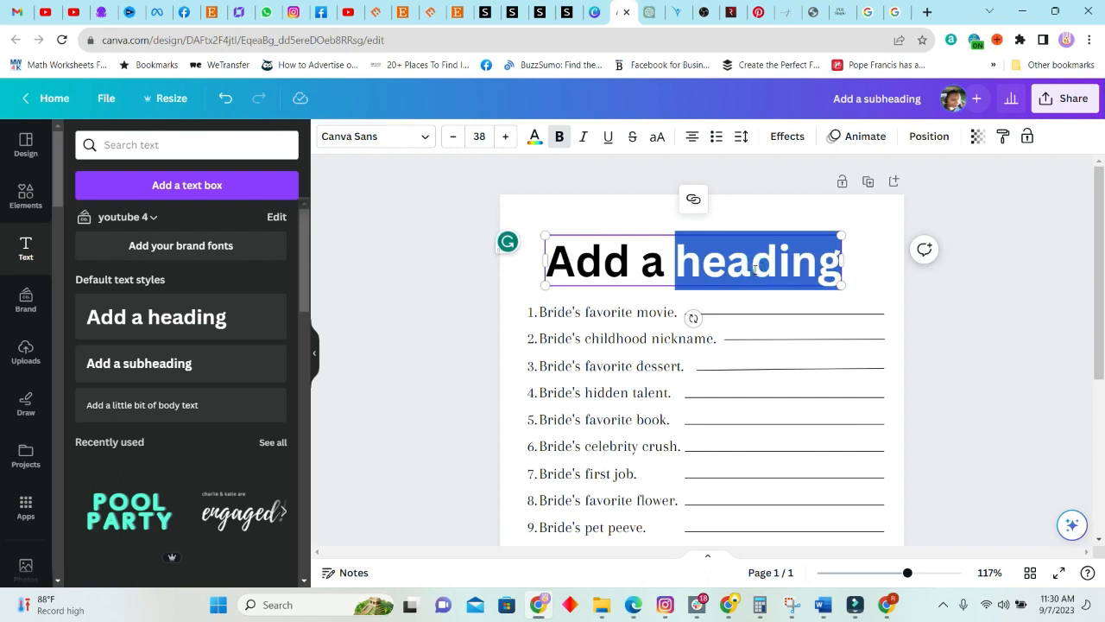
text(Th)
key(ctrl+a)
key(BackSpace)
text(The Bride)
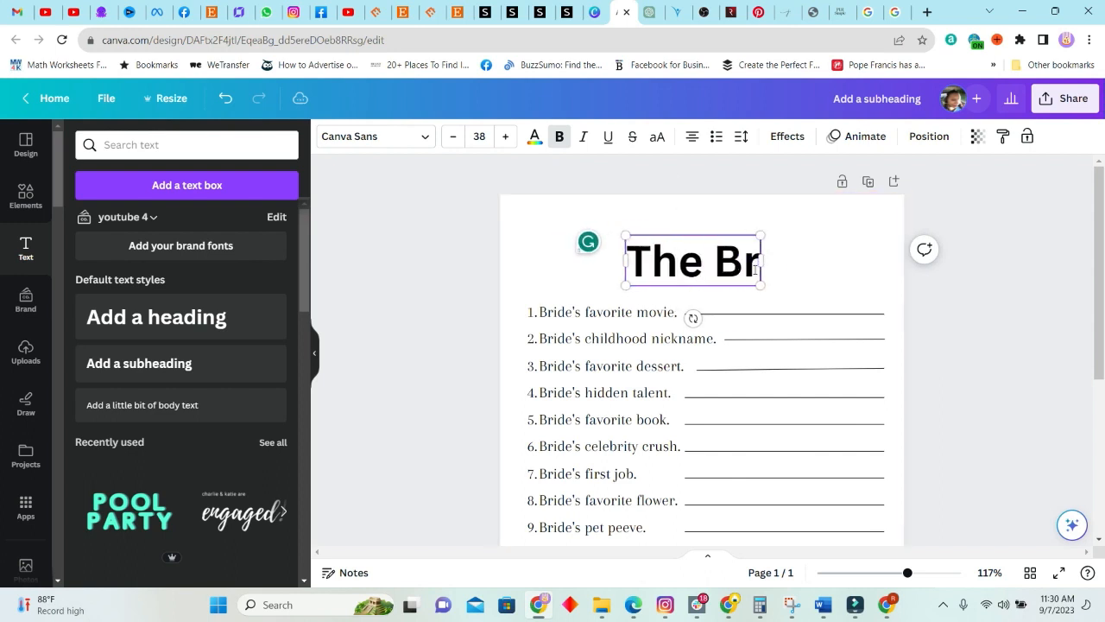
- Change the font of "The Bride" heading to Advetime
click(415, 142)
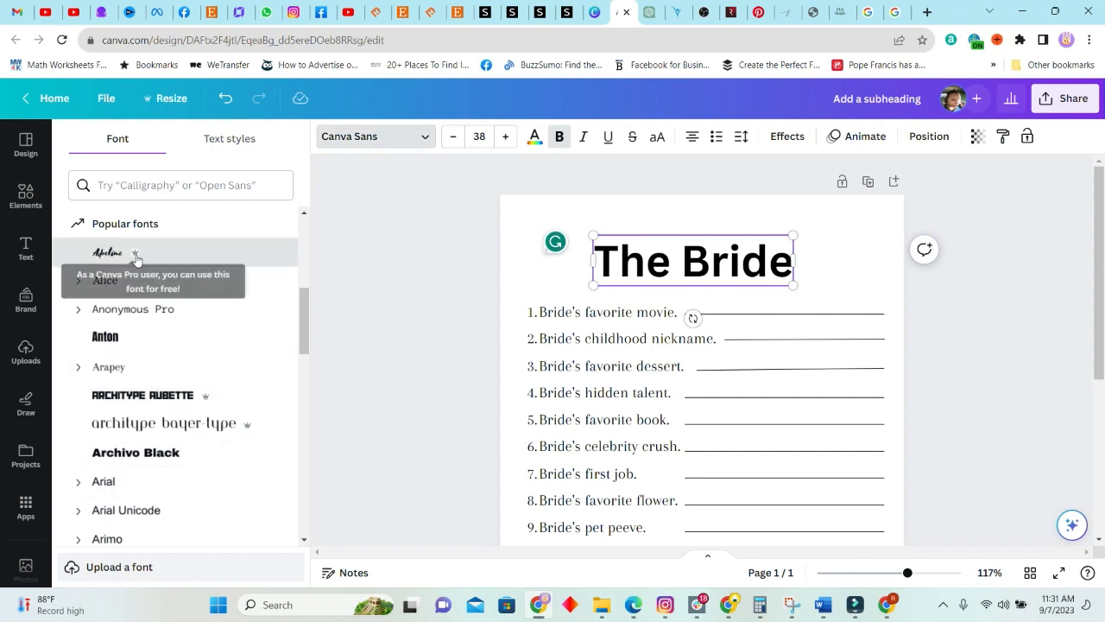
click(107, 251)
click(796, 283)
click(708, 258)
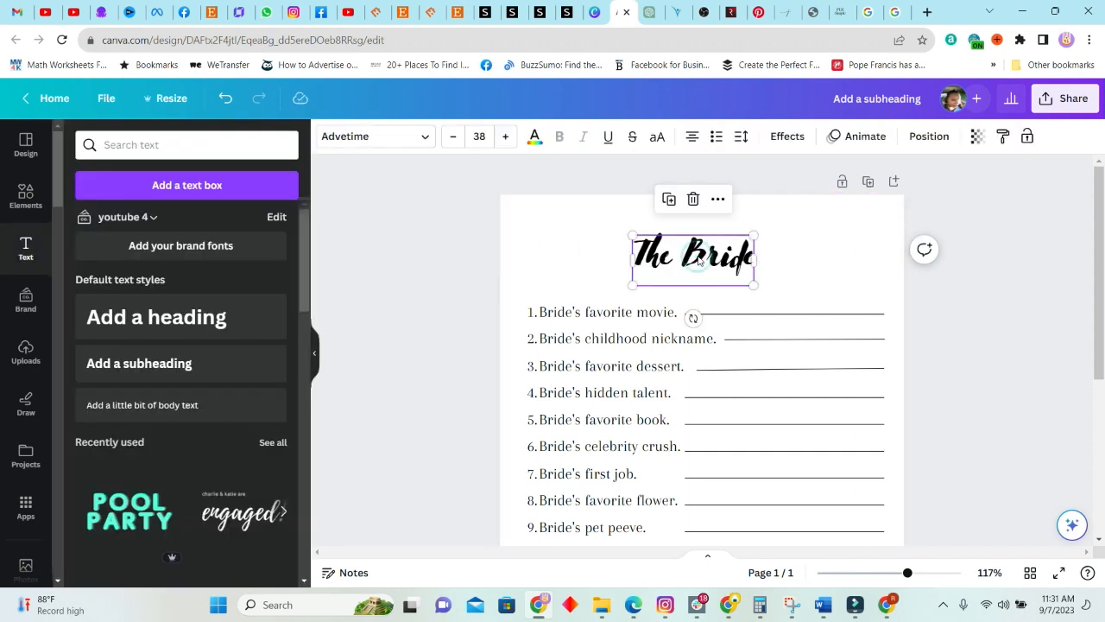
- Add two subheadings, "Who knows" above and left of "The Bride" and "Best" to its lower right
drag(139, 362, 718, 255)
text(Who knows)
click(821, 276)
drag(665, 206, 809, 281)
click(614, 221)
click(585, 271)
double_click(809, 281)
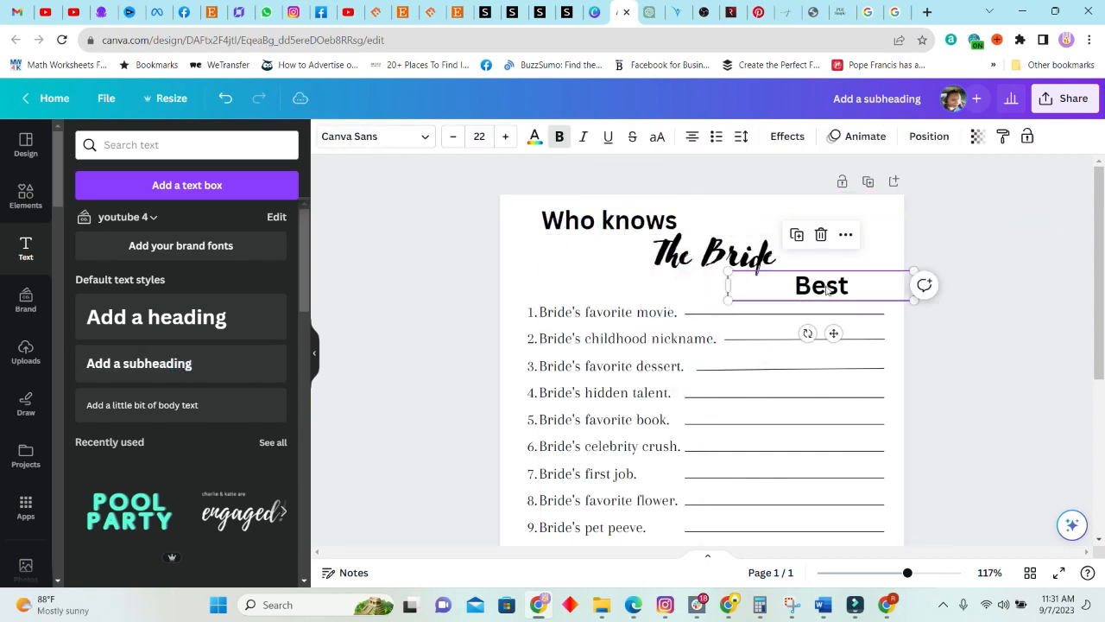
- Change the font of "The Bride" heading to Emitha and enlarge it to size 62.9
click(713, 254)
click(419, 138)
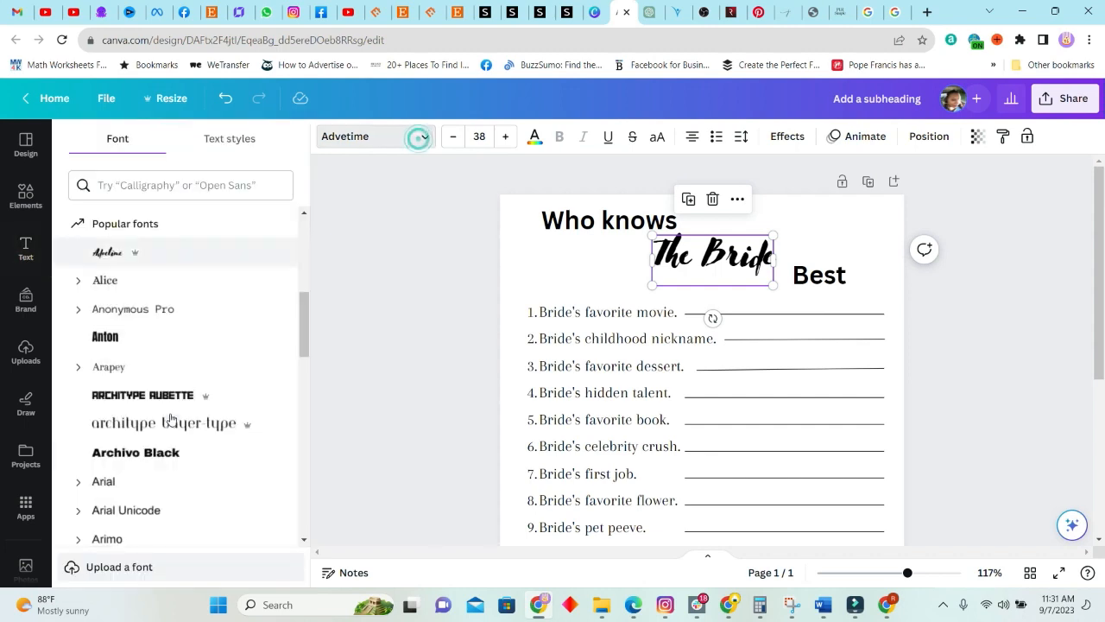
scroll(170, 421, down, 10)
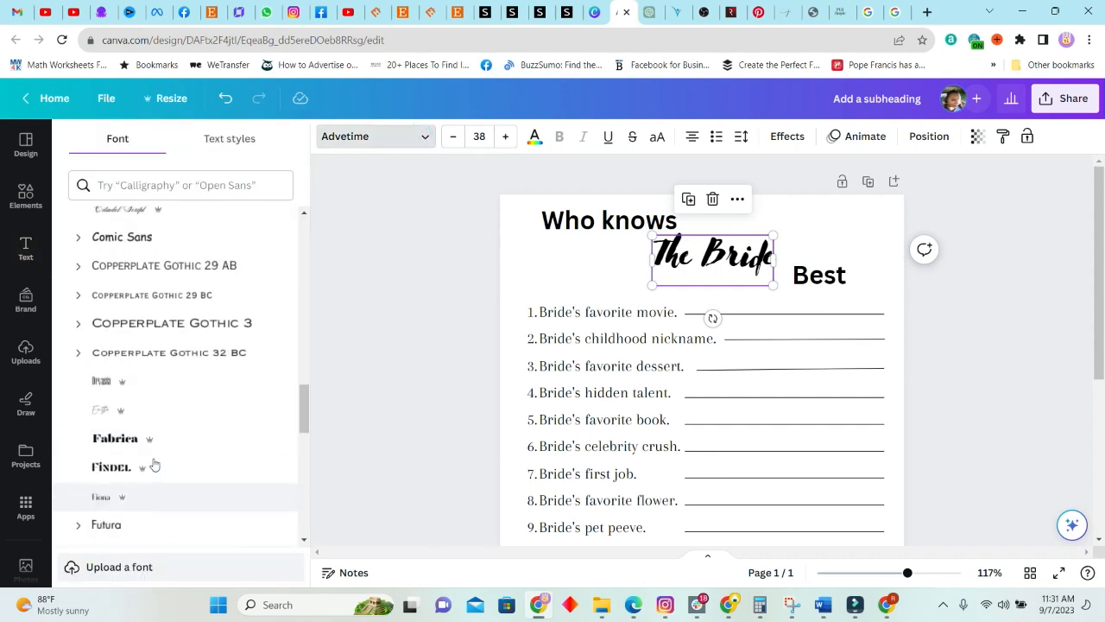
click(112, 409)
click(622, 14)
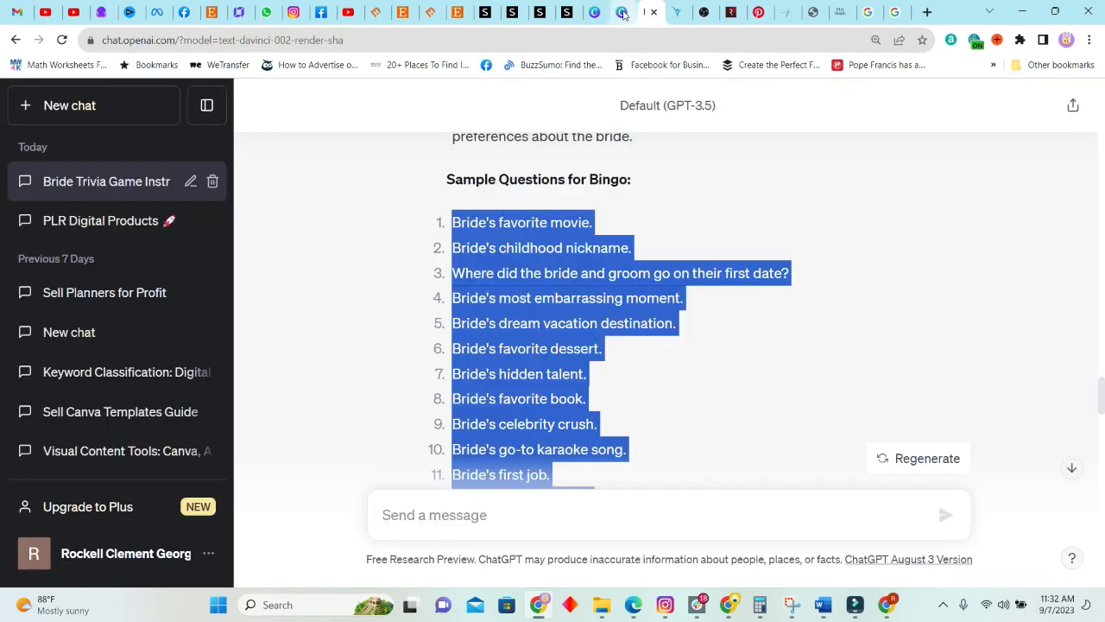
click(622, 14)
click(842, 249)
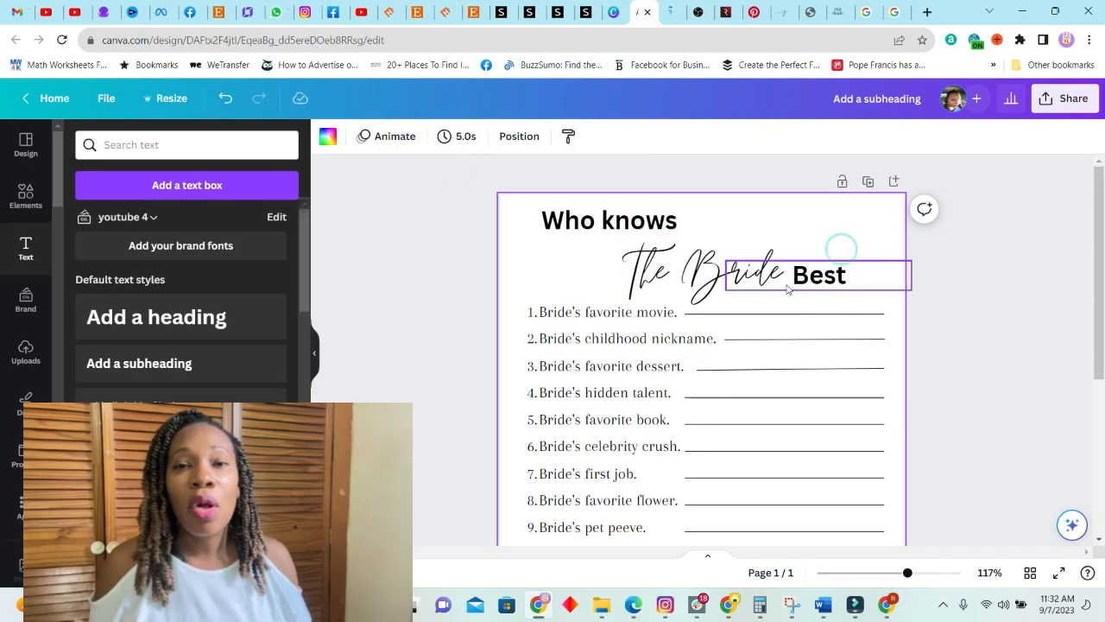
- Extend the first subheading to "Who knows the" and remove "The" from the script heading, leaving only "Bride"
click(679, 223)
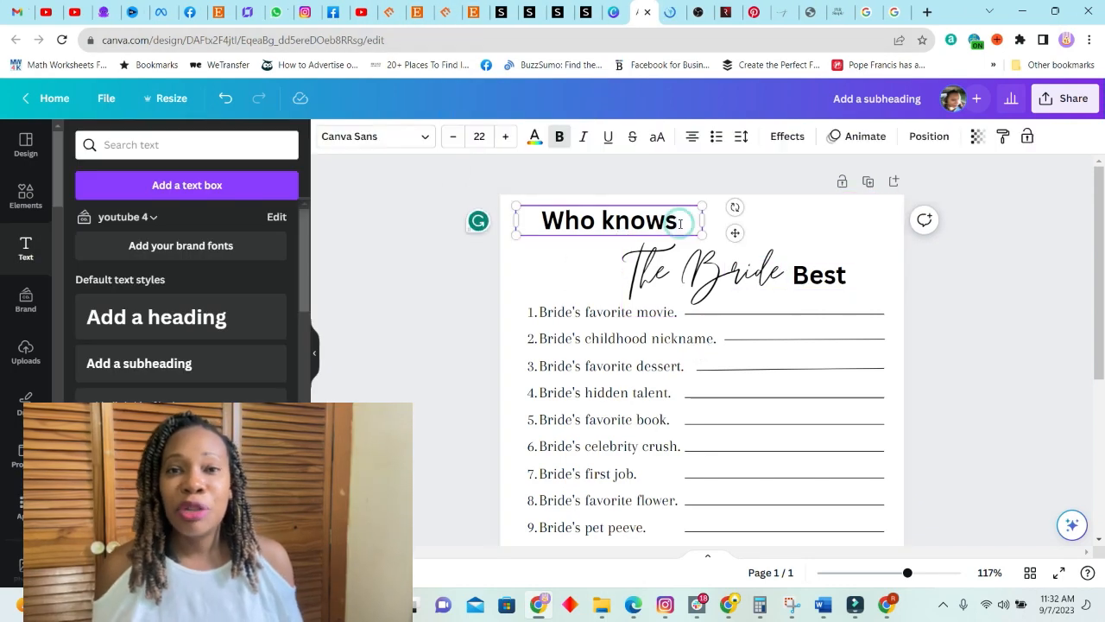
click(690, 285)
double_click(652, 274)
key(BackSpace)
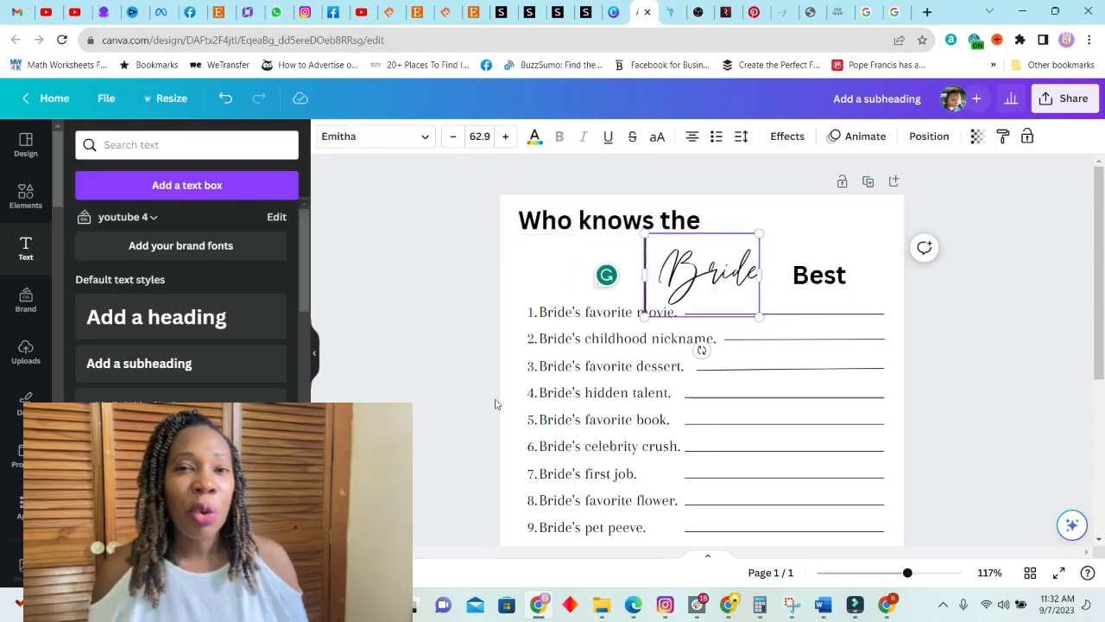
- Enlarge "Bride" to size 116 and reduce "Who knows the" to size 18.5 beside it
drag(760, 234, 860, 157)
click(531, 228)
drag(530, 242, 563, 222)
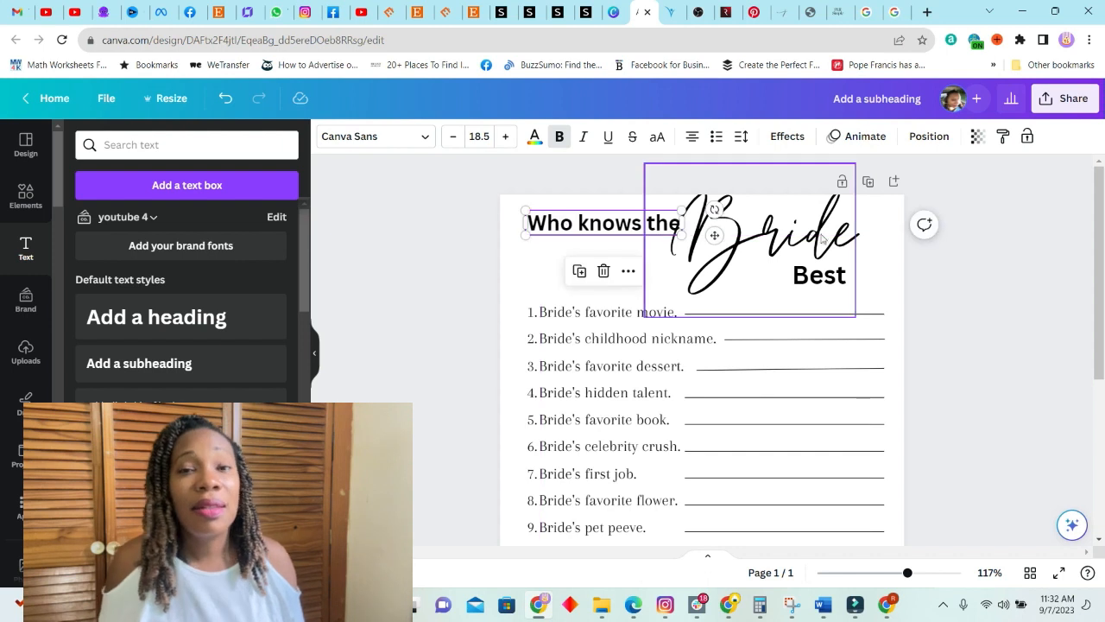
- Move "Best" further right toward the page margin and shift "Bride" slightly left and down
click(827, 276)
drag(827, 276, 864, 269)
click(769, 240)
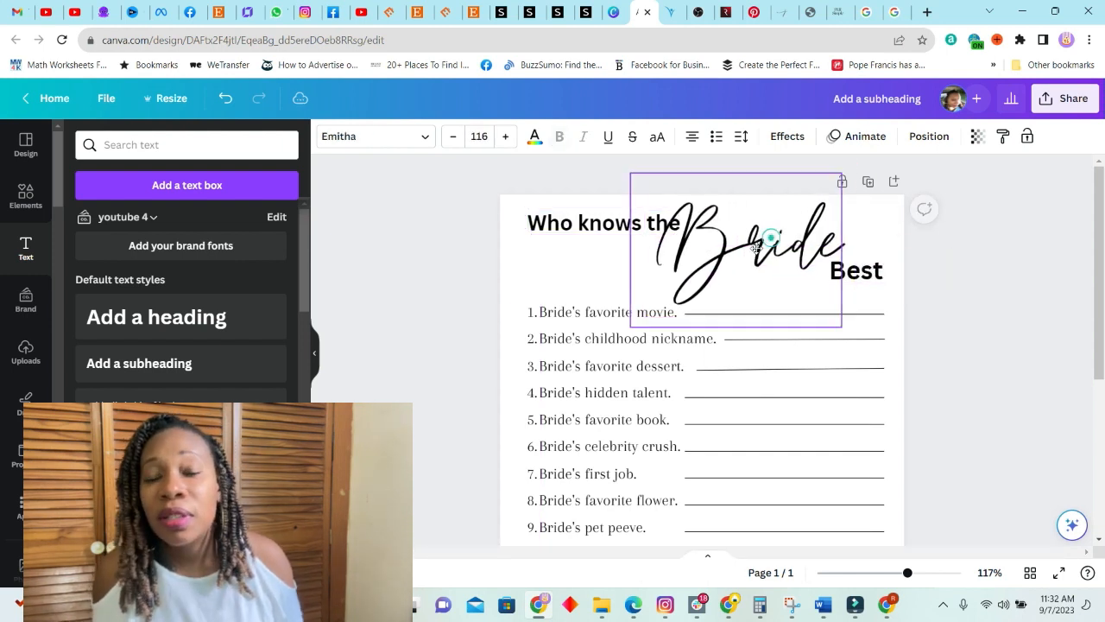
- Shrink "Bride" to size 88.5 and "Who knows the" to size 15.1 so the title words fit side by side
drag(838, 172, 806, 210)
drag(701, 276, 654, 230)
click(592, 227)
click(756, 250)
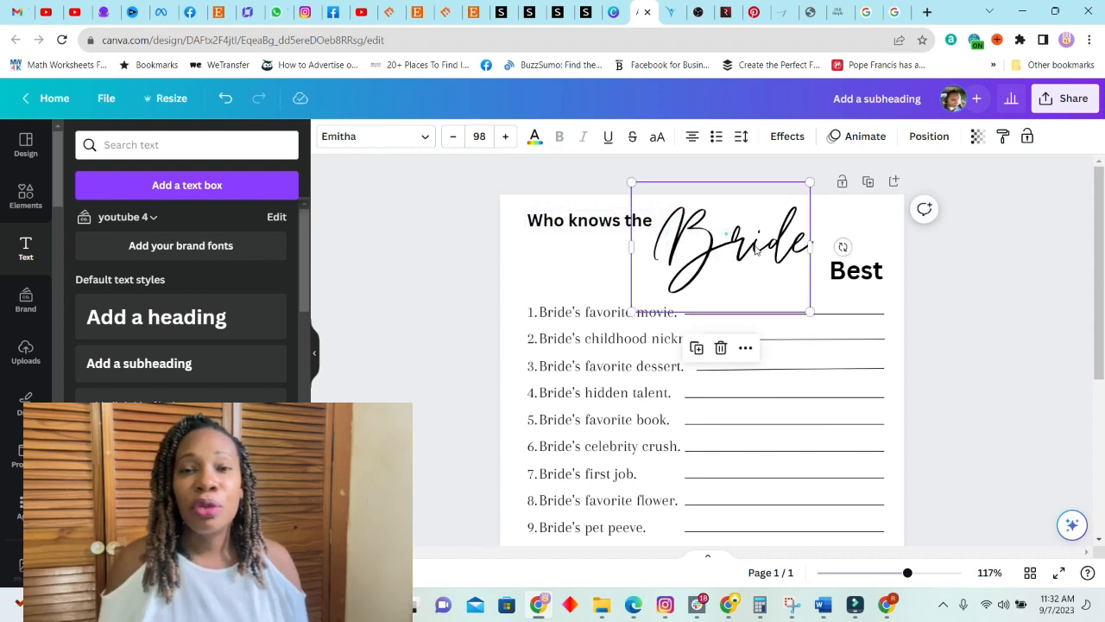
mouse_move(810, 182)
mouse_down()
mouse_move(843, 181)
mouse_move(794, 193)
mouse_up()
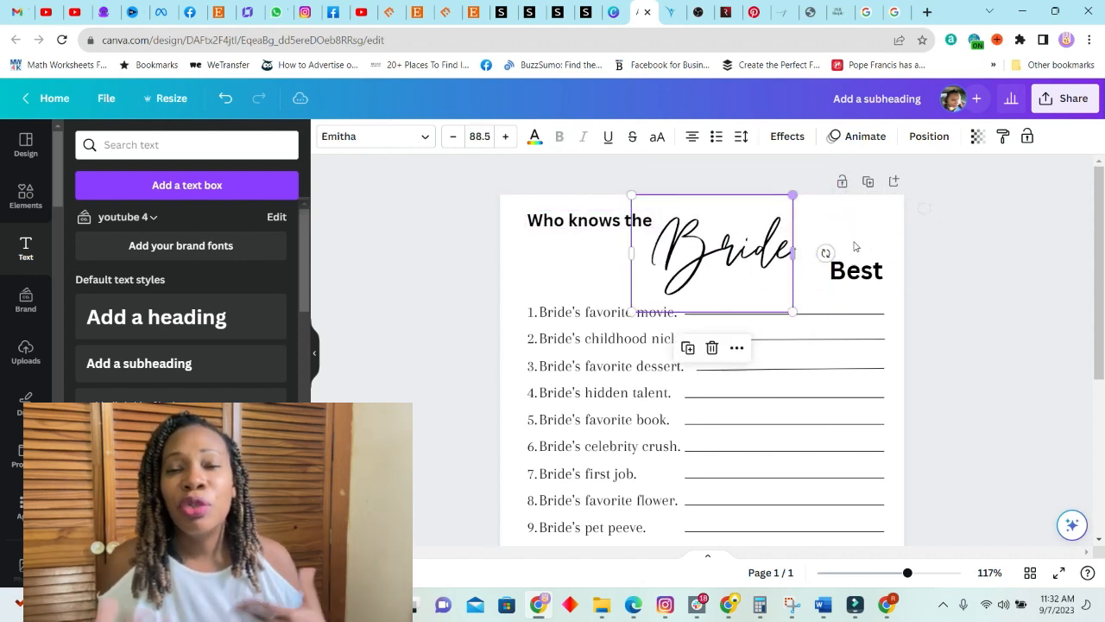
- Raise "Best" to the level of "Who knows the" and set its font size to 15.1
drag(856, 270, 858, 225)
click(590, 222)
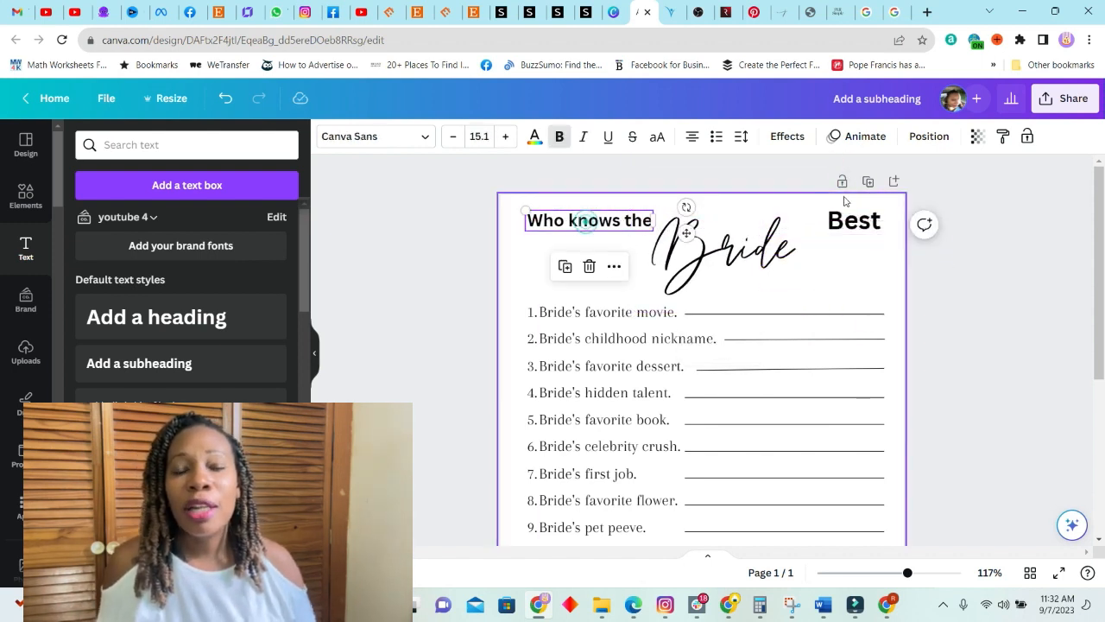
click(846, 221)
double_click(845, 219)
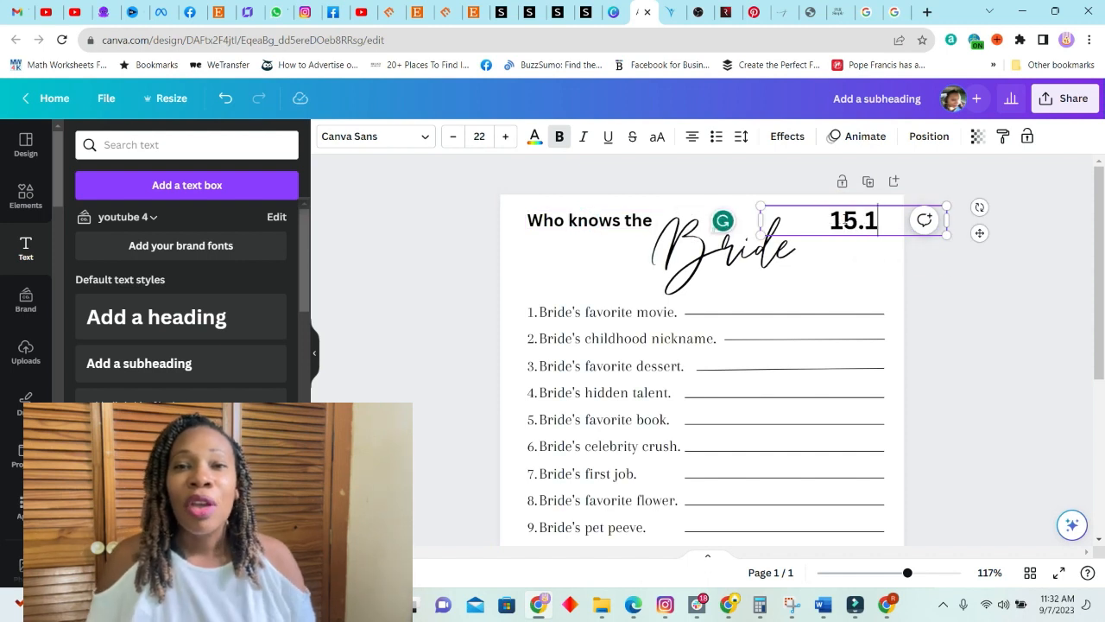
click(227, 99)
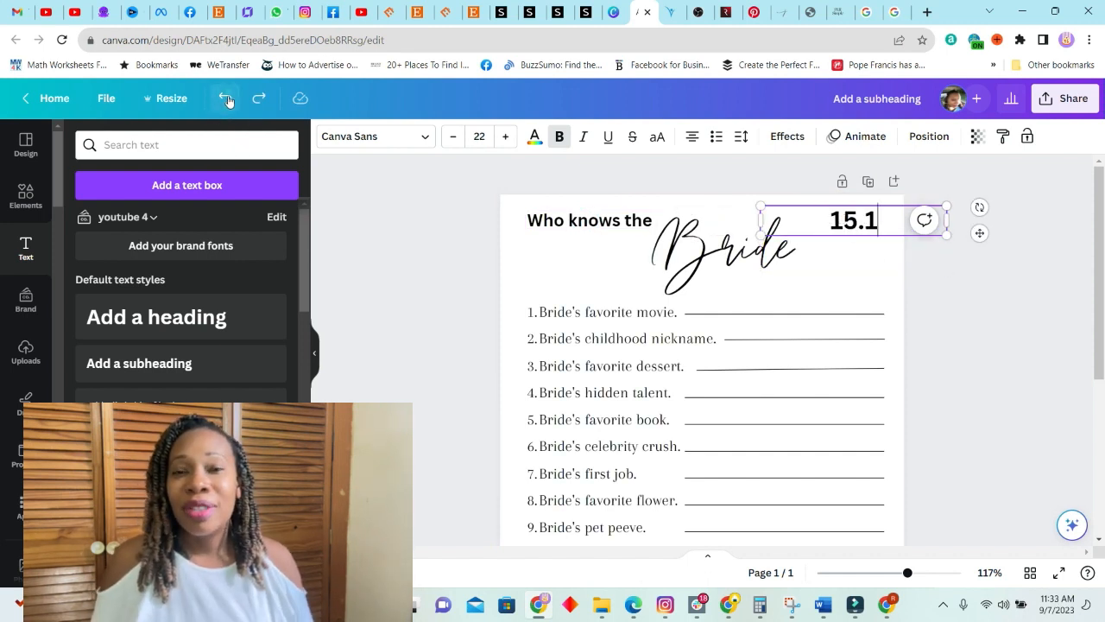
double_click(889, 231)
click(479, 136)
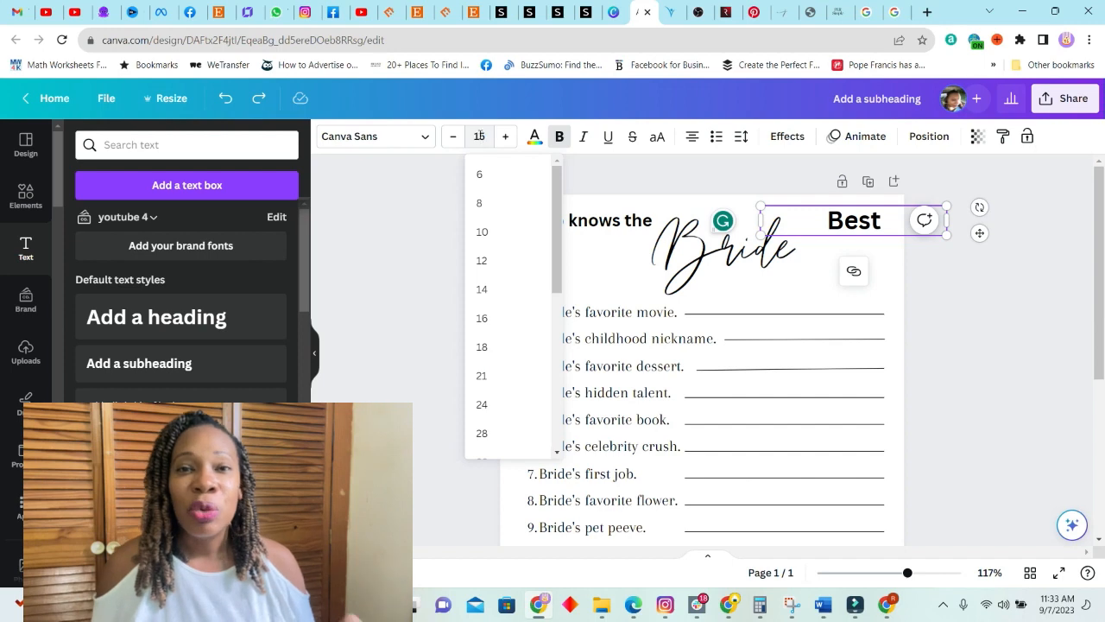
key(Return)
click(888, 237)
- Nudge "Bride" slightly upward and search the fonts for "princess", "wedding" and the suggested "decorative"
drag(735, 256, 738, 245)
click(424, 137)
scroll(173, 294, down, 10)
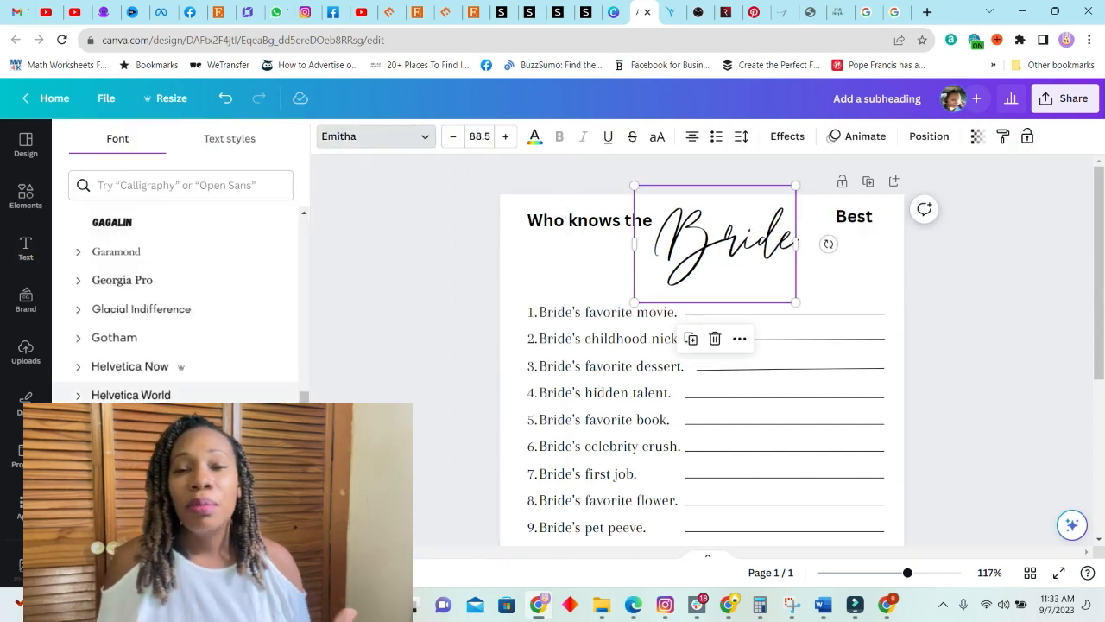
text(princess)
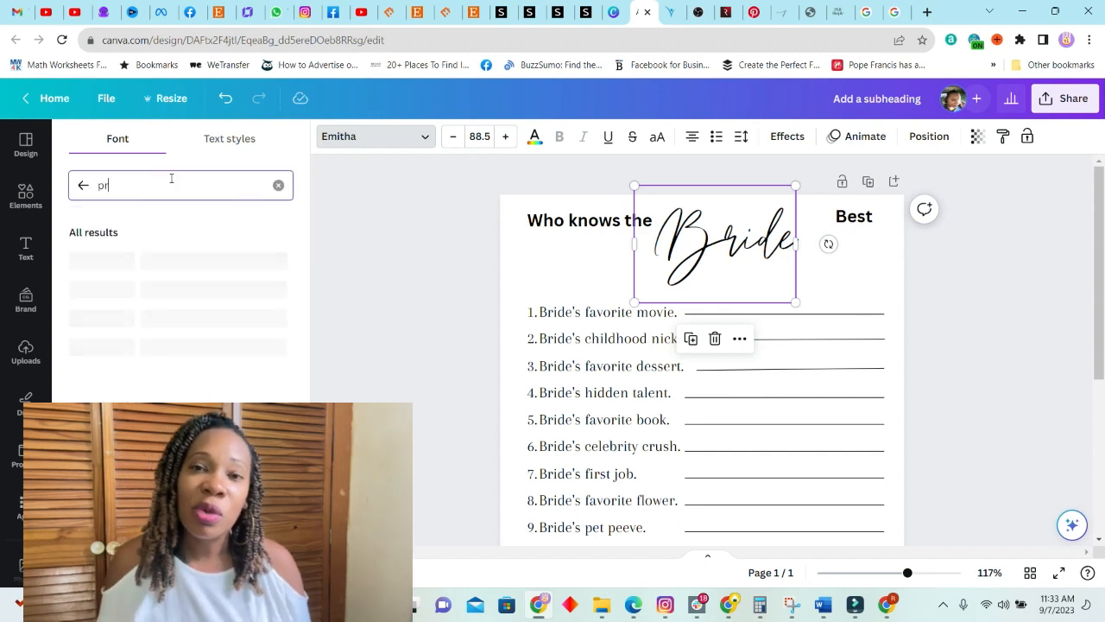
double_click(122, 184)
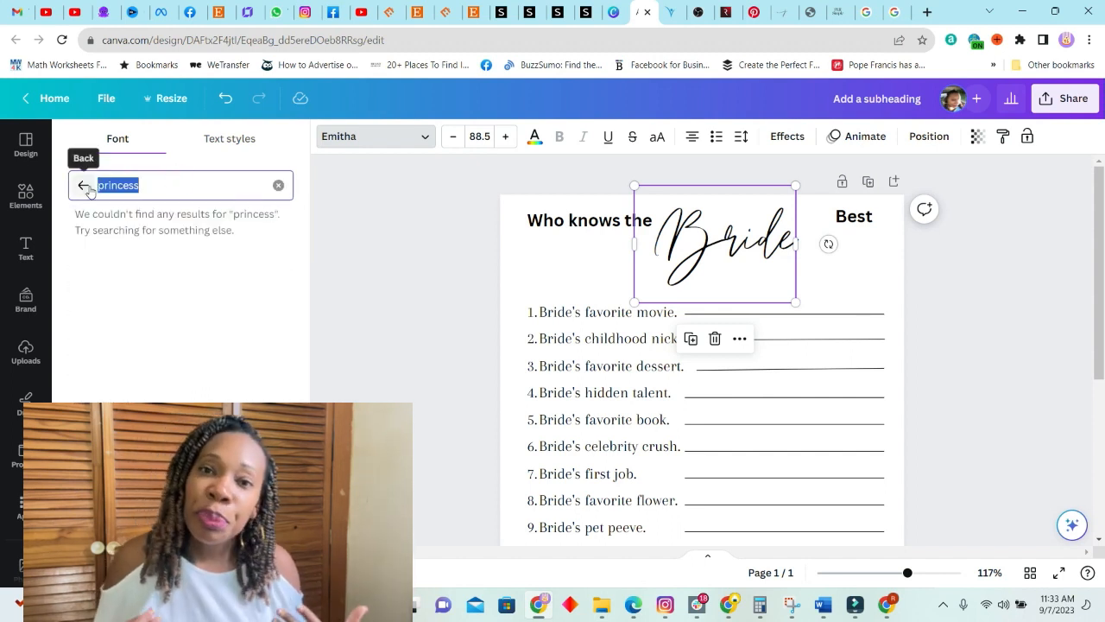
text(wedding)
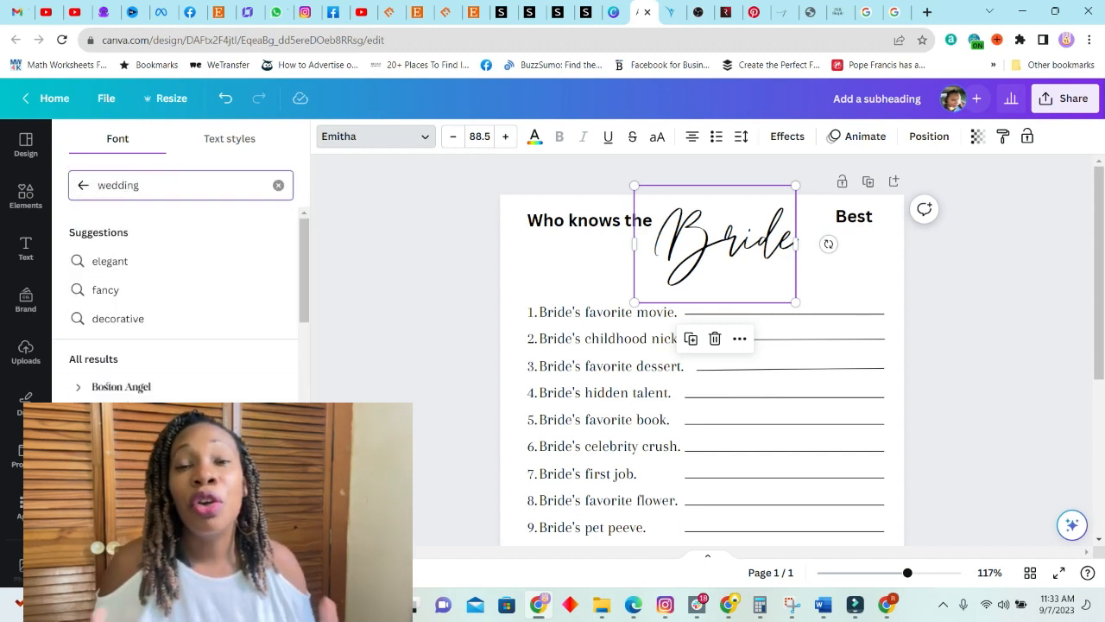
click(138, 317)
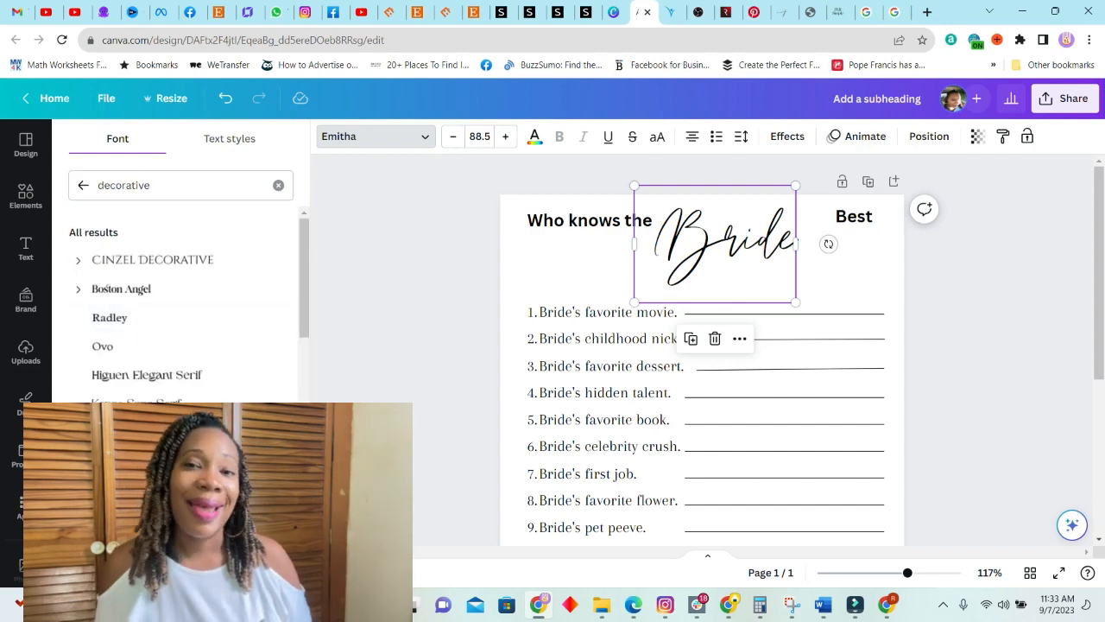
- Try Della Respira, Higuen Elegant Serif and Dream Avenue on "Bride", and apply the Brown Sugar font
click(129, 461)
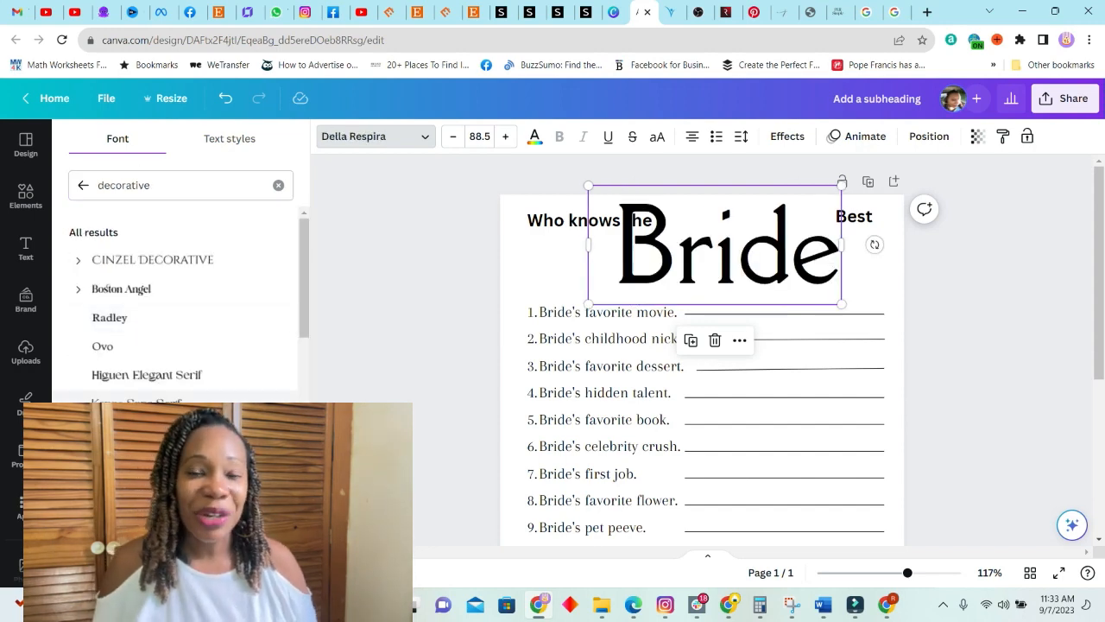
click(147, 375)
click(143, 490)
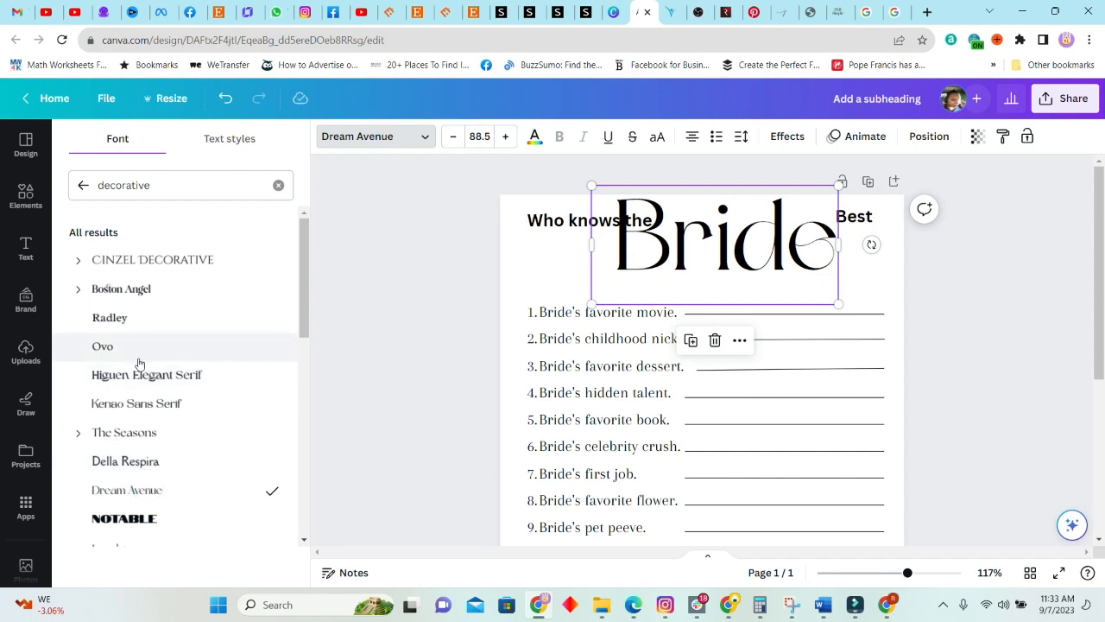
scroll(136, 363, down, 3)
click(144, 477)
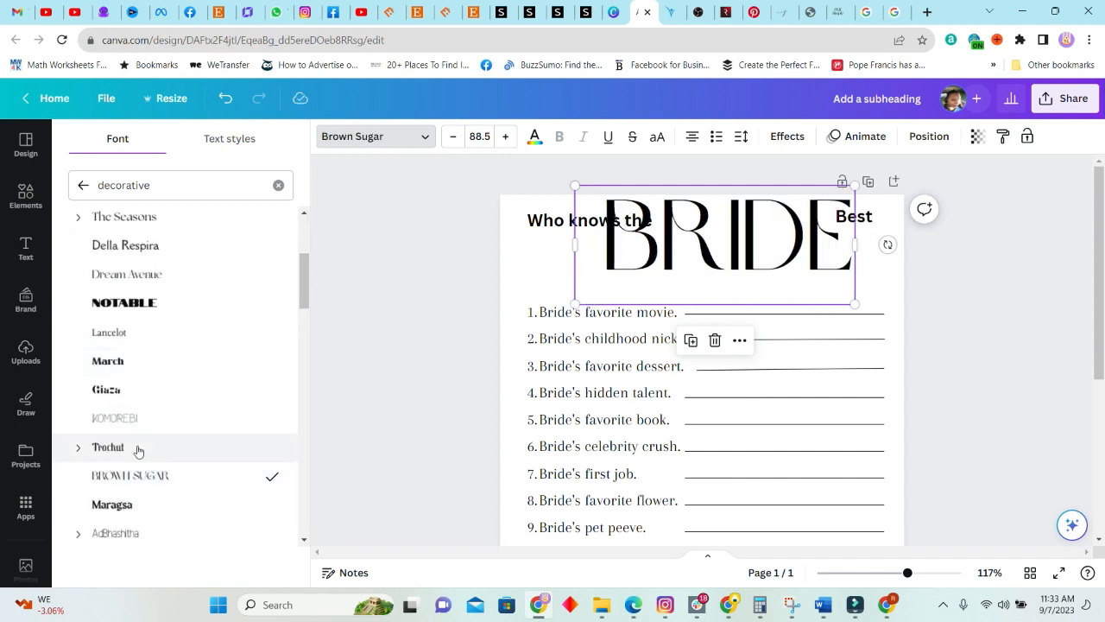
- Shrink "BRIDE" to size 58.7 and arrange it in one row between "Who knows the" and "Best"
drag(855, 305, 760, 264)
drag(712, 217, 742, 259)
drag(851, 214, 836, 254)
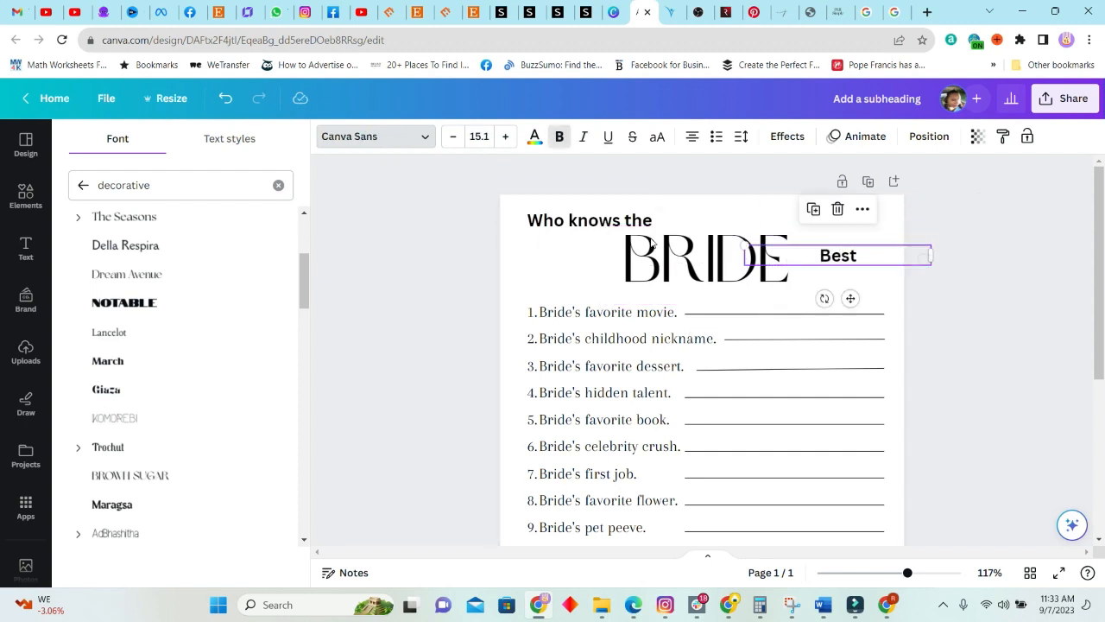
drag(626, 219, 600, 245)
drag(685, 264, 700, 245)
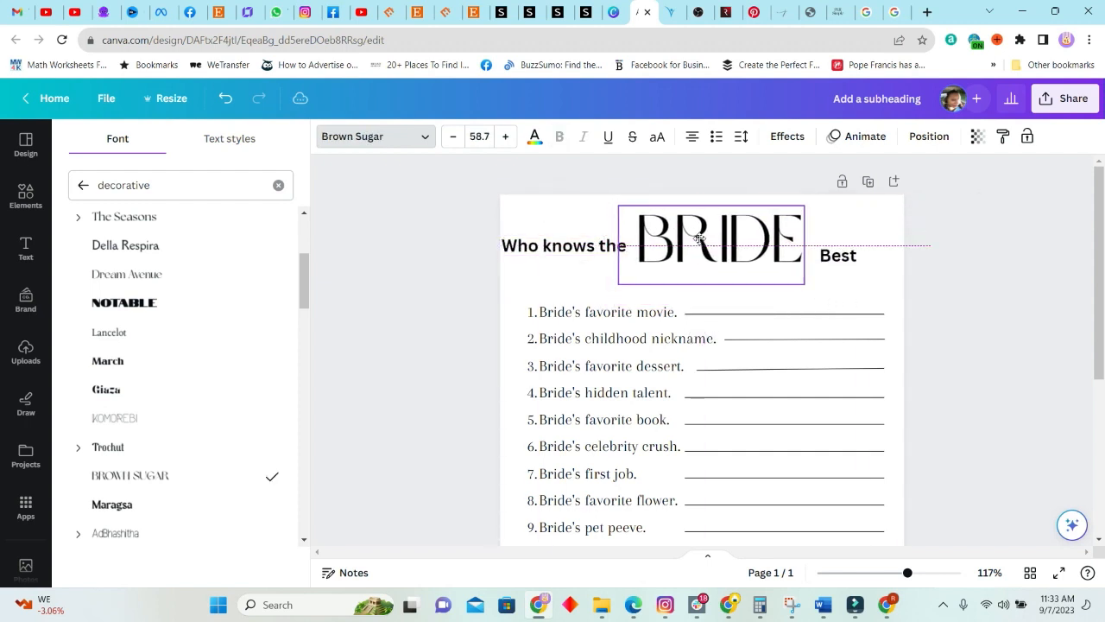
- Shorten "Who knows the" to "Who knows" inside the margin and align "Best" with it across from "BRIDE"
click(585, 247)
click(605, 262)
drag(606, 248, 618, 238)
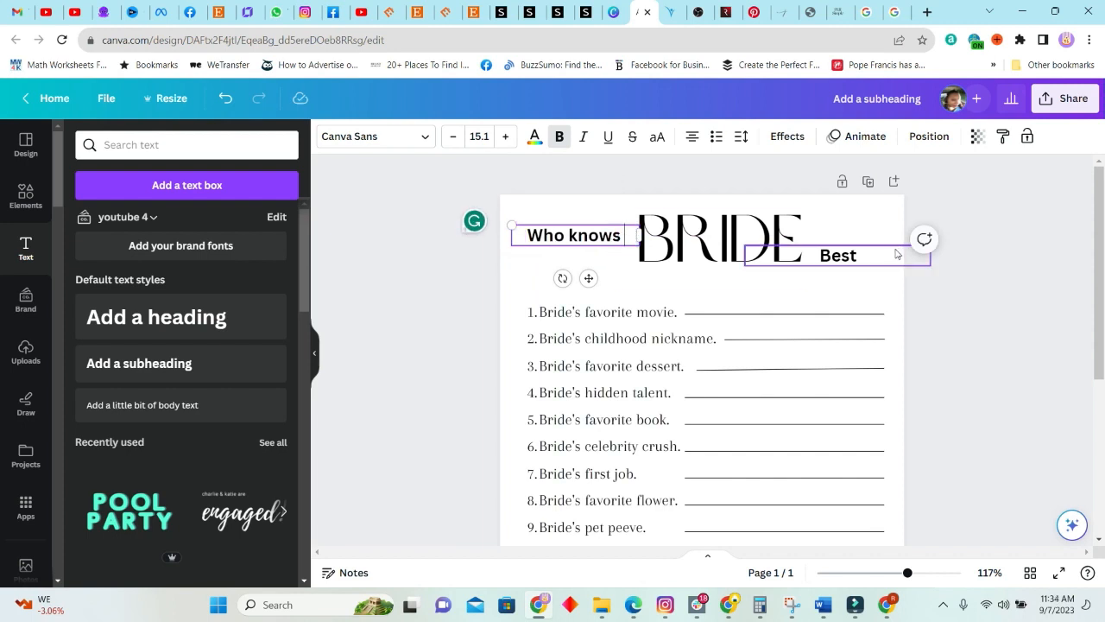
drag(897, 254, 894, 233)
click(697, 247)
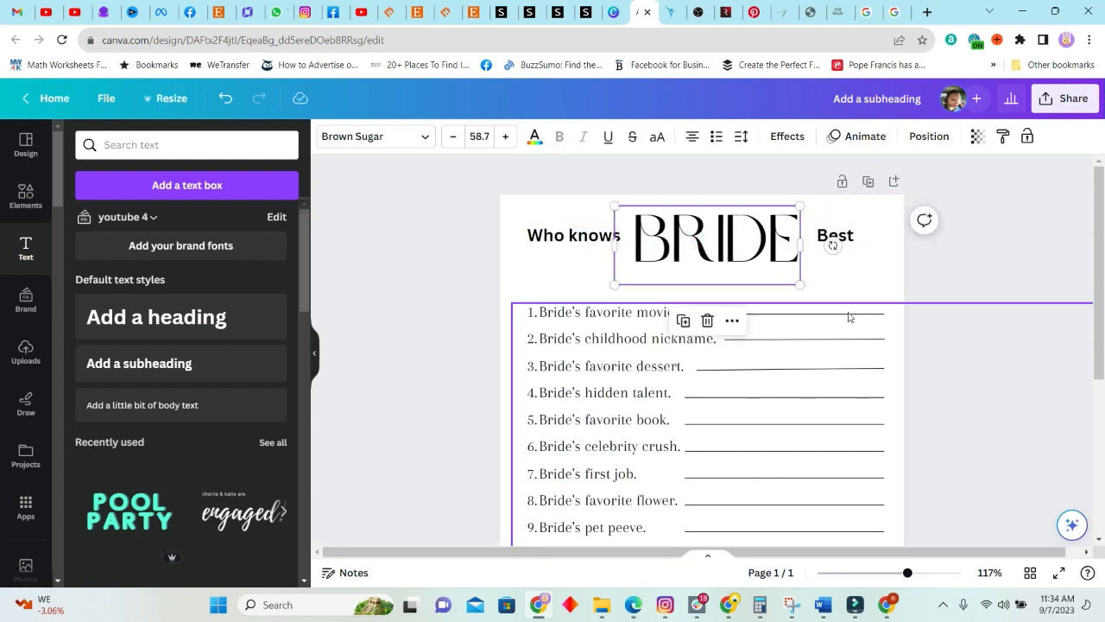
click(984, 296)
- Duplicate "Best", place the copy below question 15 and change its text to "Total:"
scroll(922, 160, down, 1)
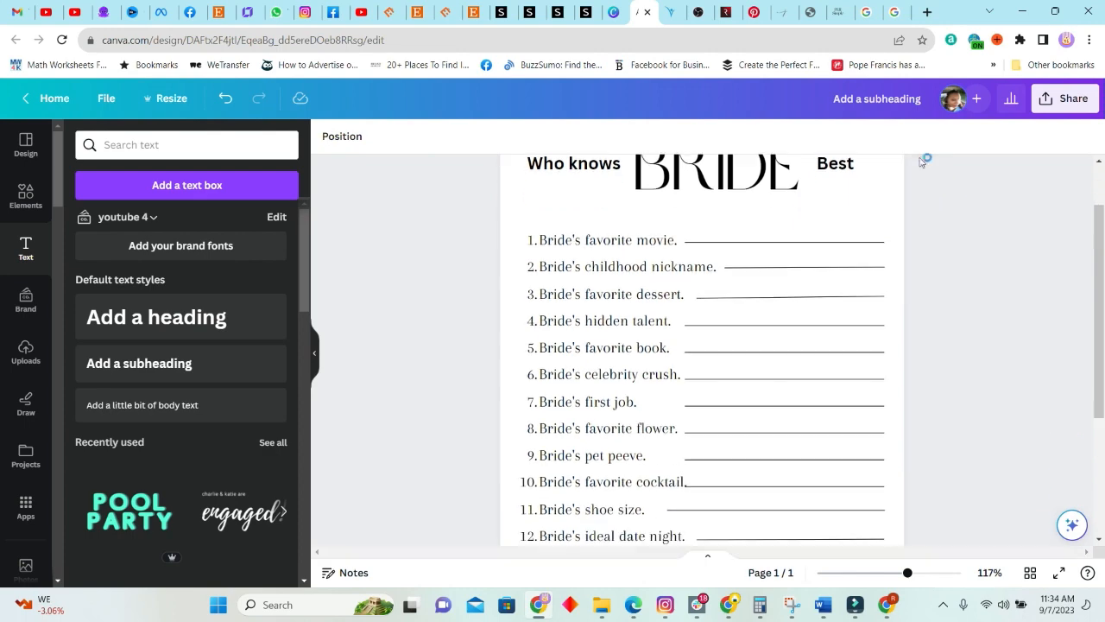
click(25, 197)
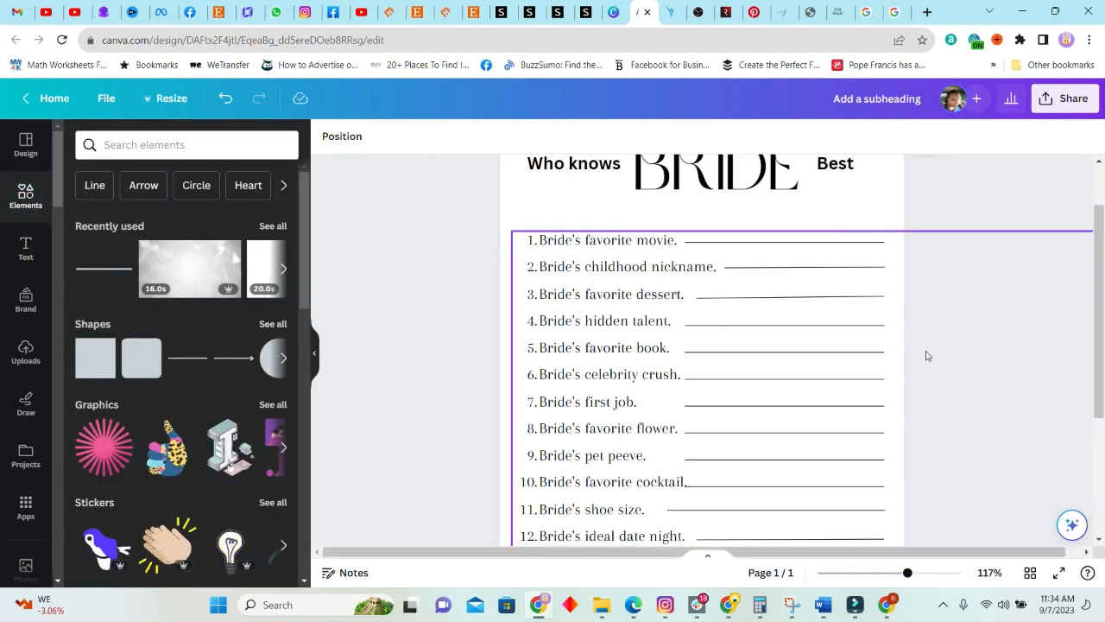
drag(907, 578, 891, 578)
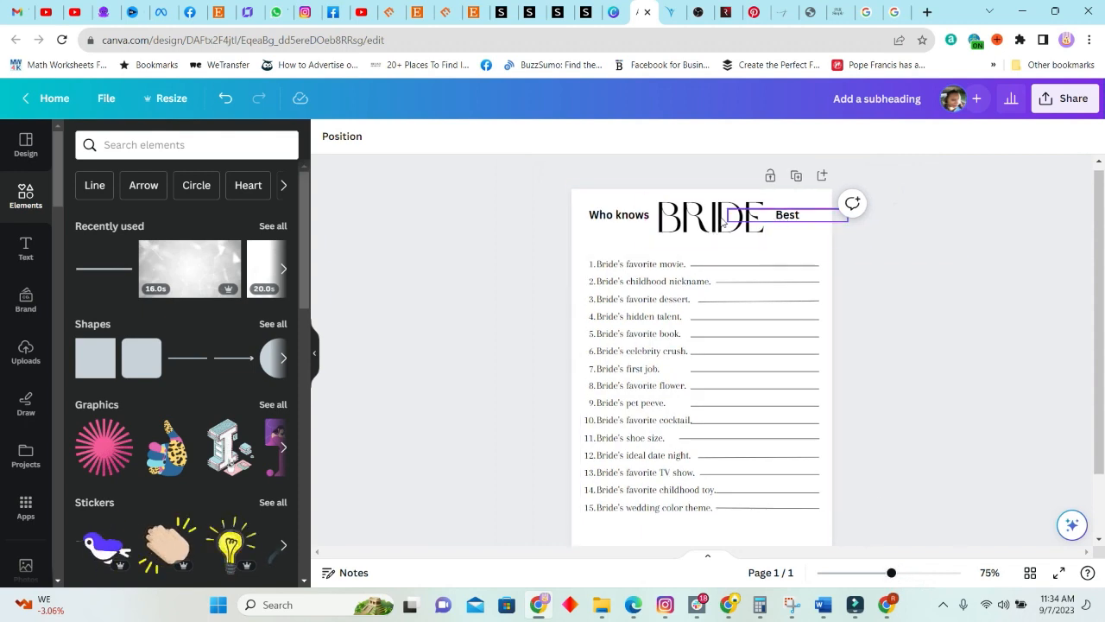
click(790, 216)
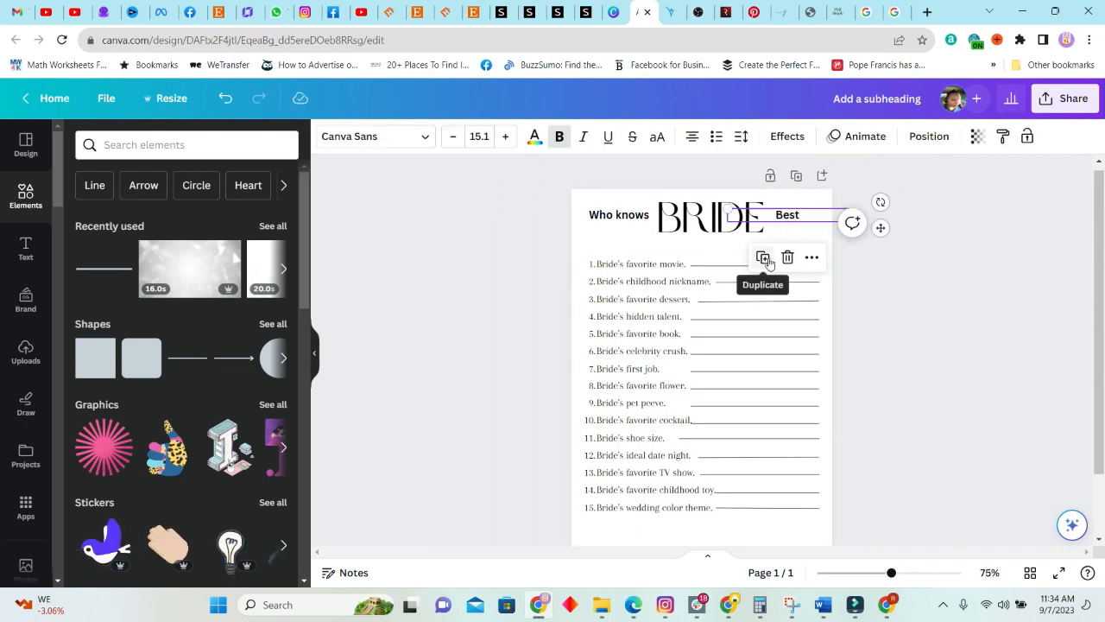
click(767, 260)
drag(782, 220, 658, 520)
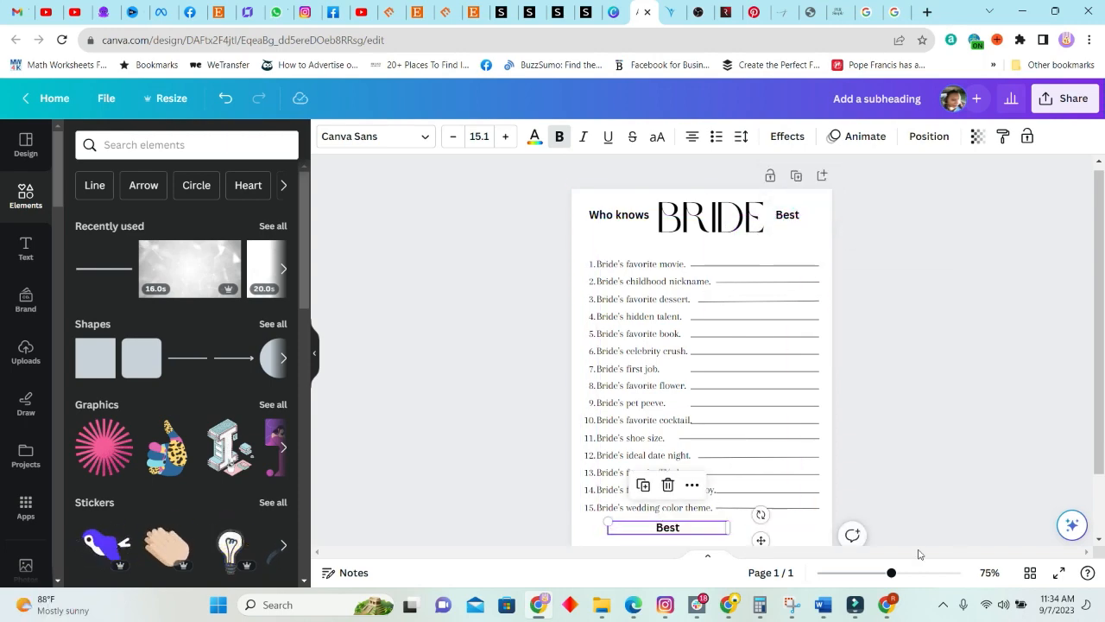
drag(896, 577, 912, 575)
double_click(661, 441)
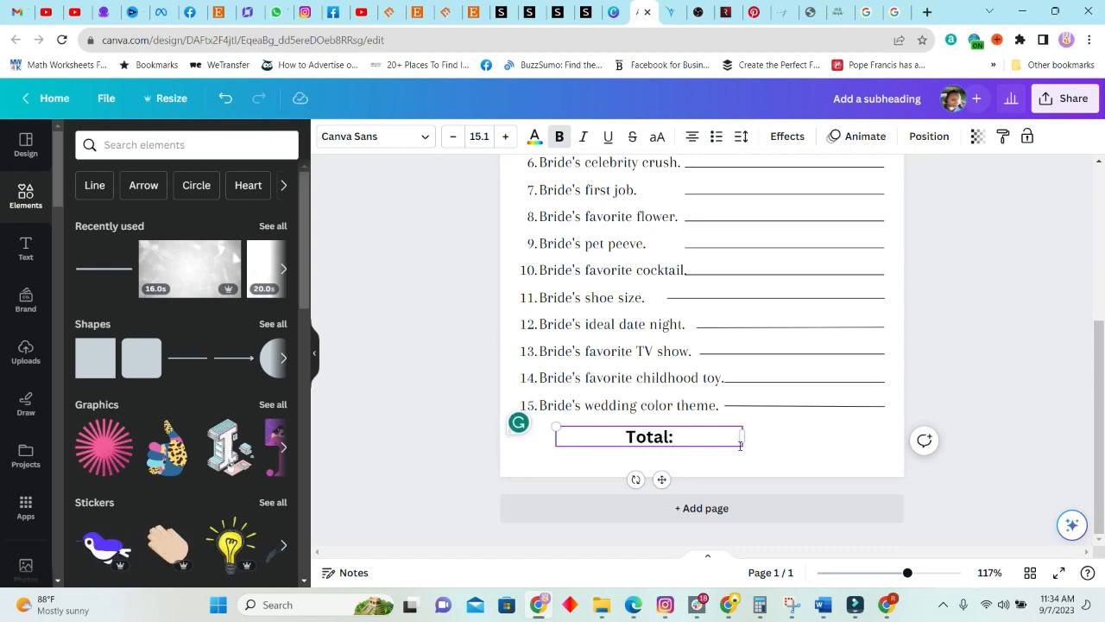
- Add a line element, thin its weight and place it directly after "Total:" as the score blank
click(825, 405)
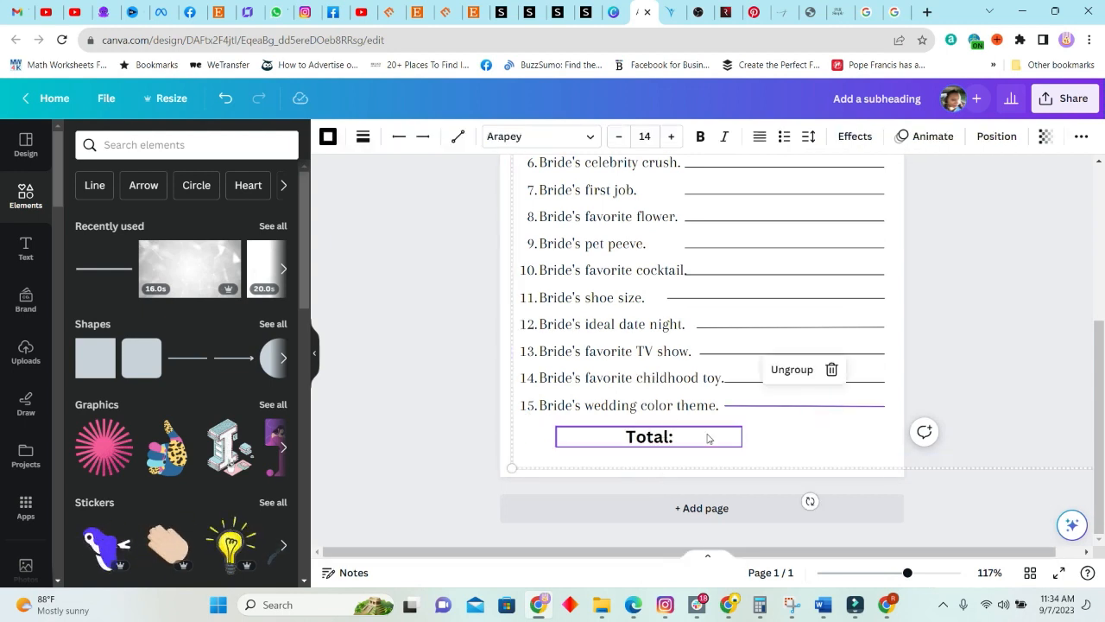
click(108, 270)
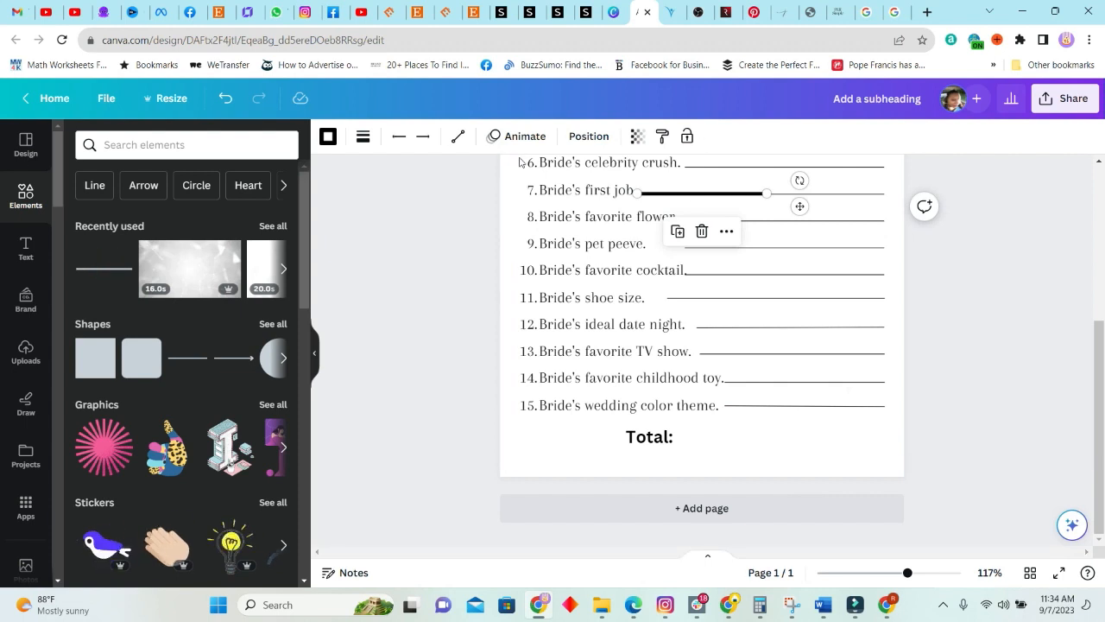
click(361, 140)
drag(370, 263, 363, 264)
drag(666, 193, 712, 448)
scroll(713, 451, up, 1)
drag(721, 485, 717, 479)
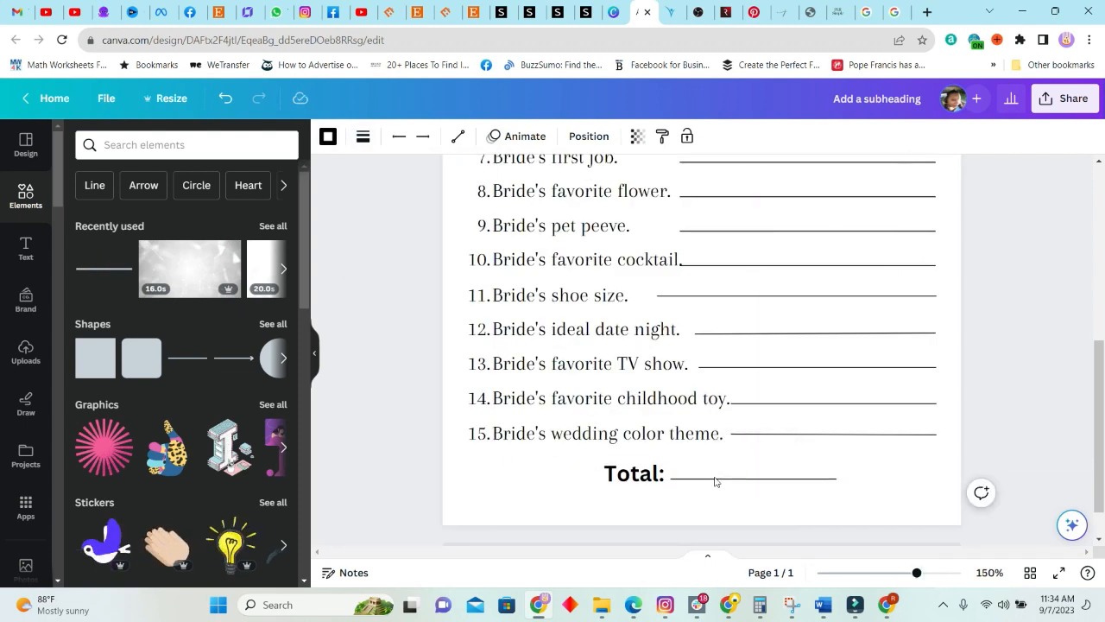
- Search the elements library for "hearts"
click(849, 363)
scroll(864, 388, down, 1)
drag(917, 573, 883, 574)
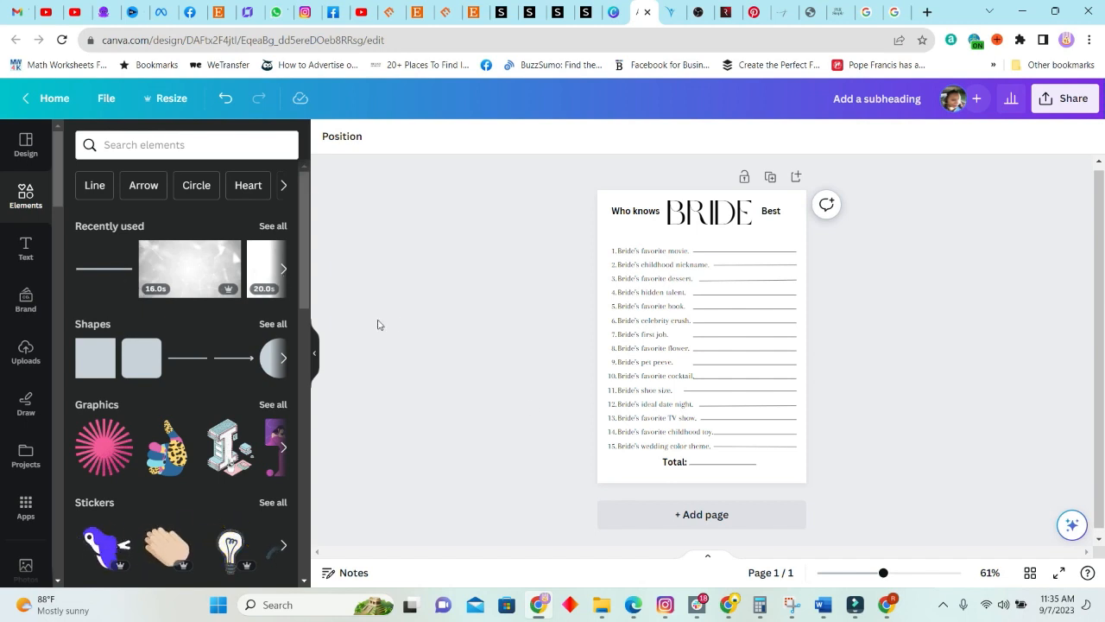
click(183, 144)
text(hearts)
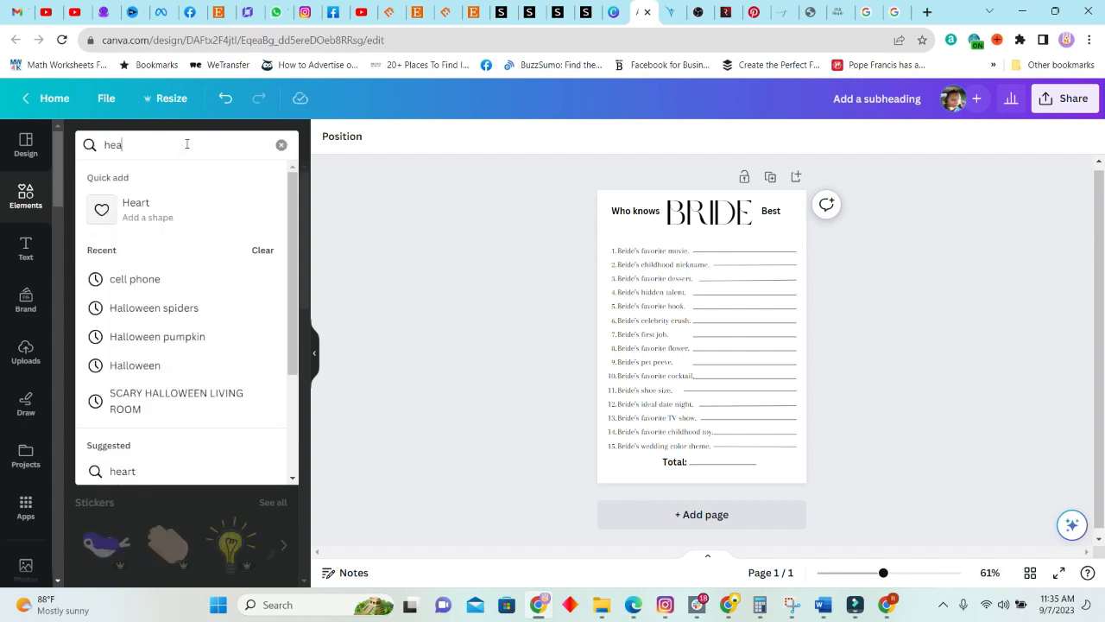
key(Return)
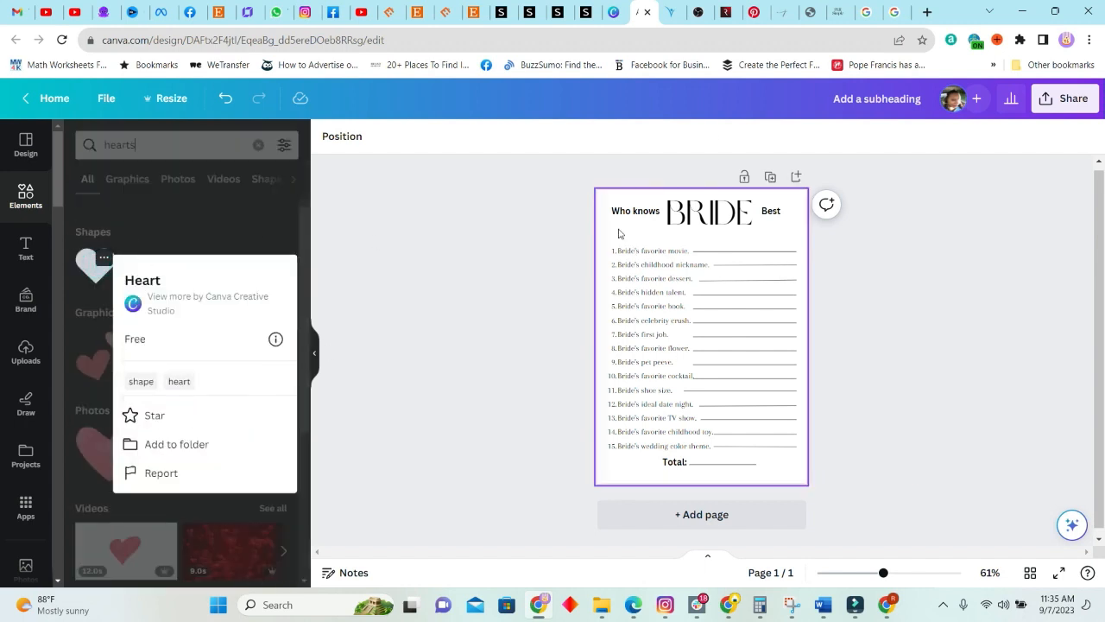
- Try placing the plain heart shape near the title between "BRIDE" and "Best"
click(95, 265)
drag(733, 309, 758, 228)
click(917, 321)
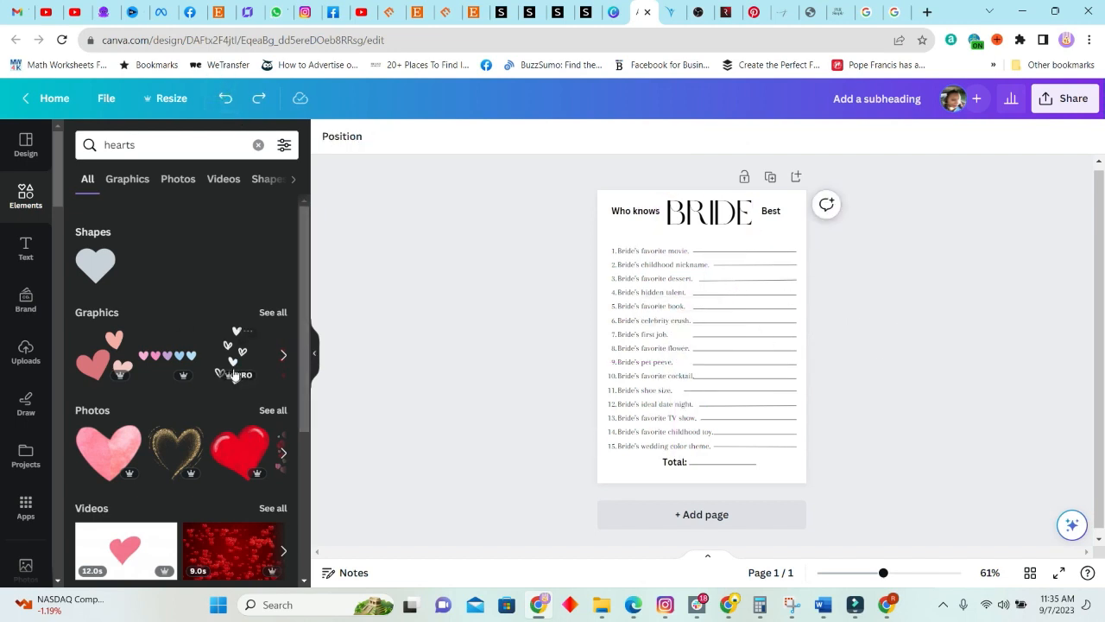
- Add the graphic of scattered solid and outlined hearts to the card
scroll(214, 425, down, 3)
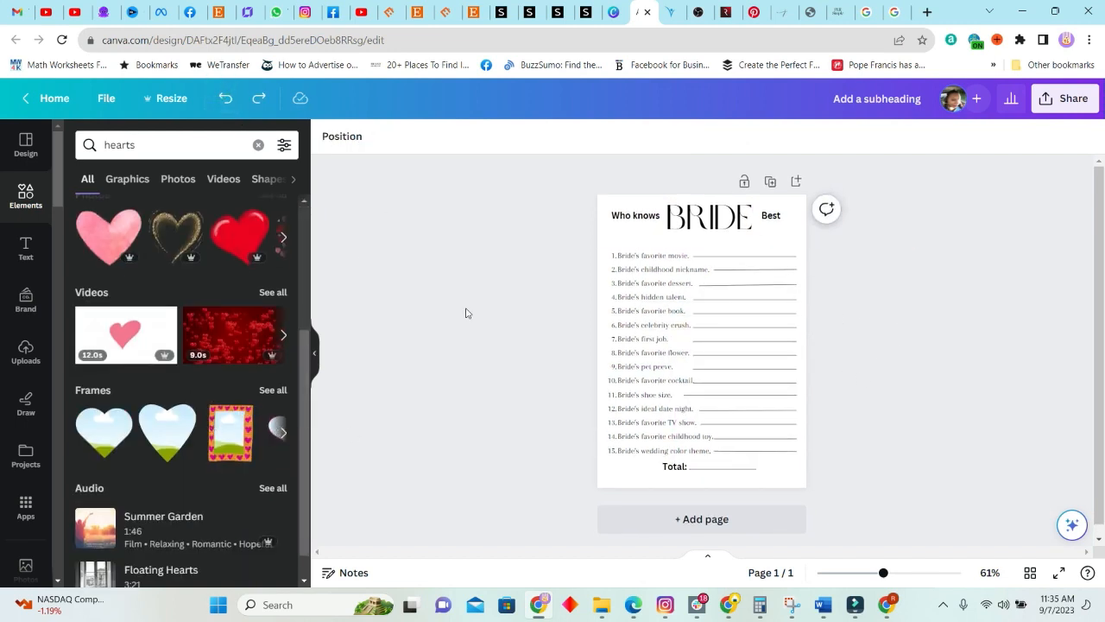
scroll(229, 362, up, 3)
click(233, 356)
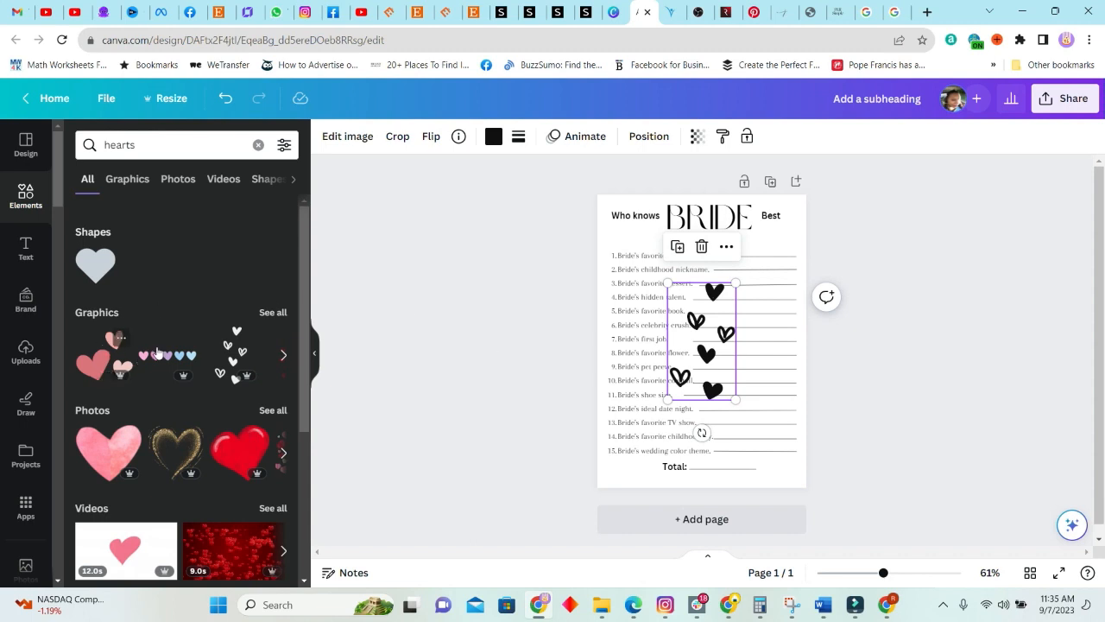
scroll(276, 311, down, 1)
scroll(270, 225, up, 1)
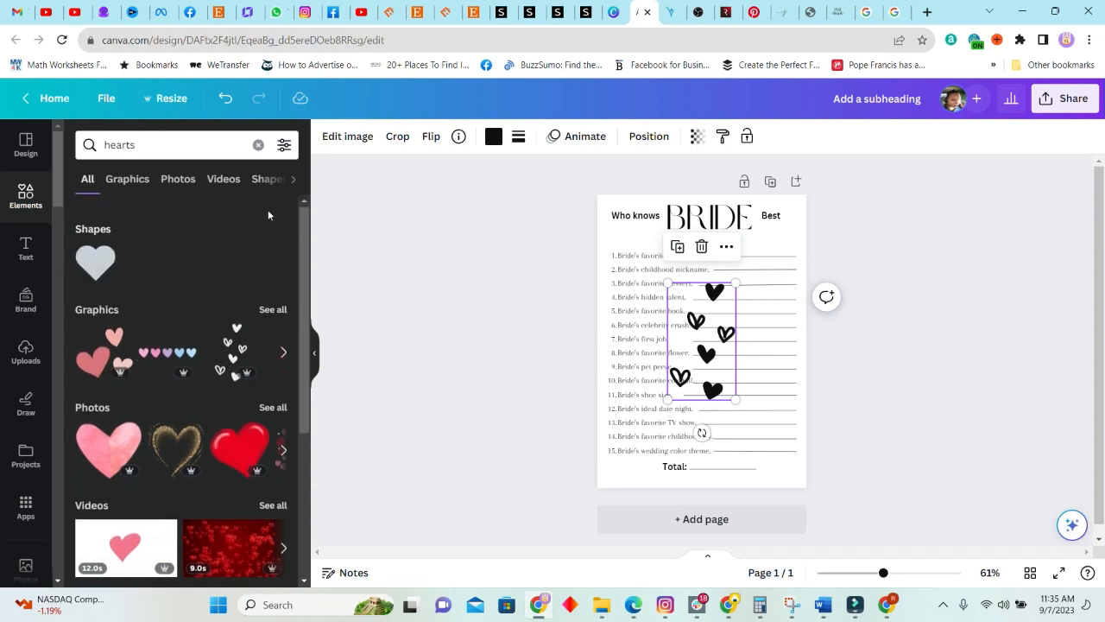
- Filter the heart results to free elements and delete the scattered hearts graphic from the card
click(284, 145)
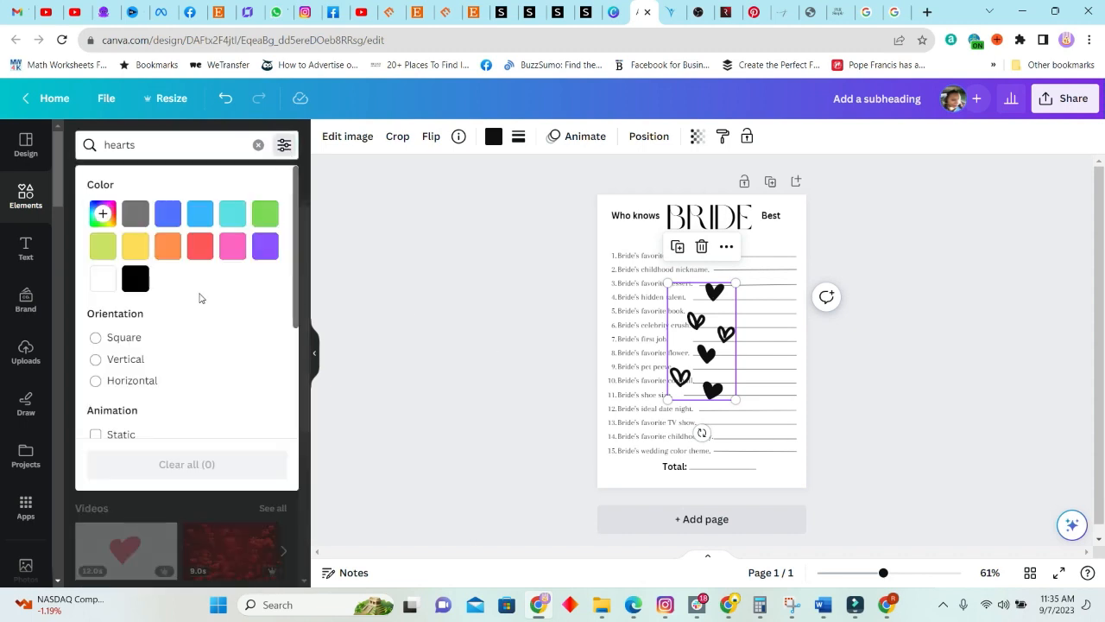
scroll(172, 363, down, 3)
click(97, 390)
click(338, 253)
click(338, 253)
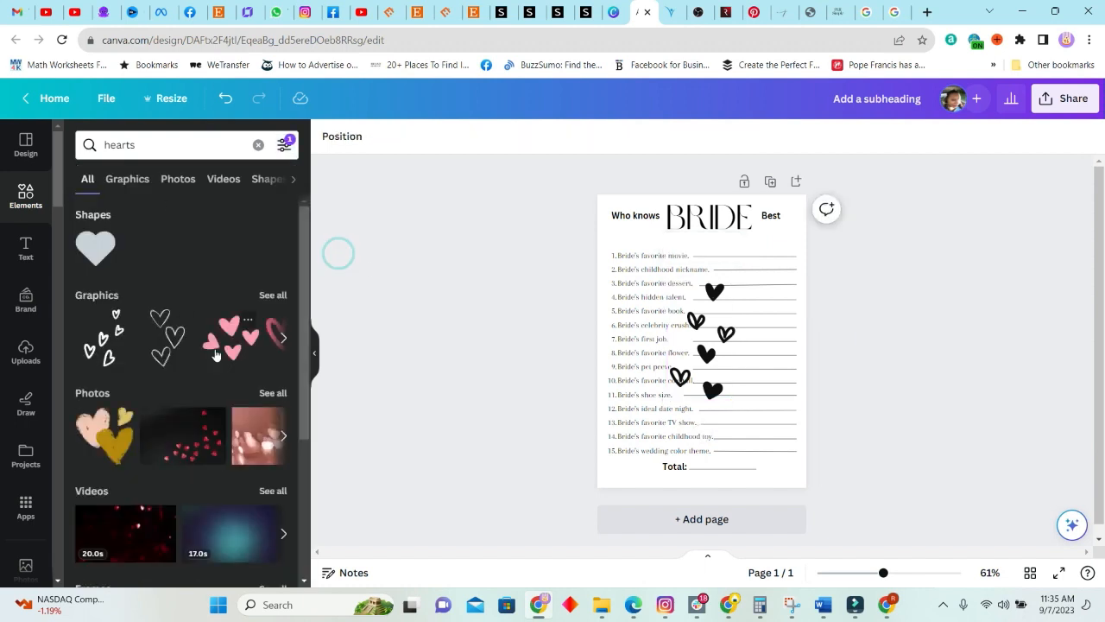
click(700, 359)
key(Delete)
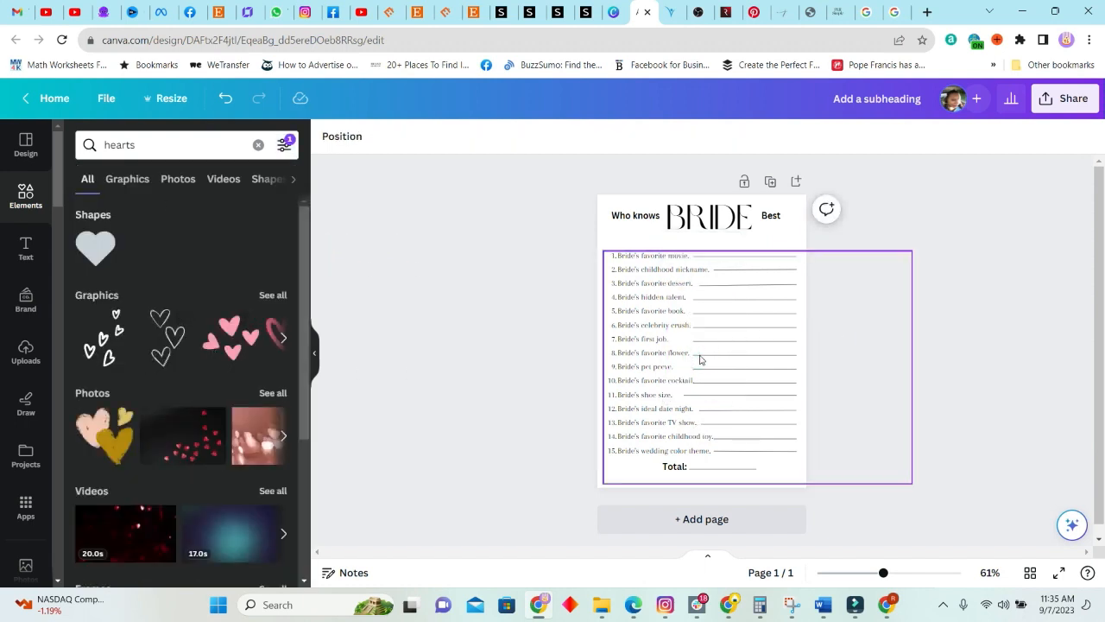
- Add the three-outlined-hearts graphic, shrunk and tilted, beside "Best", and place a horizontally flipped copy beside "Who knows"
click(174, 335)
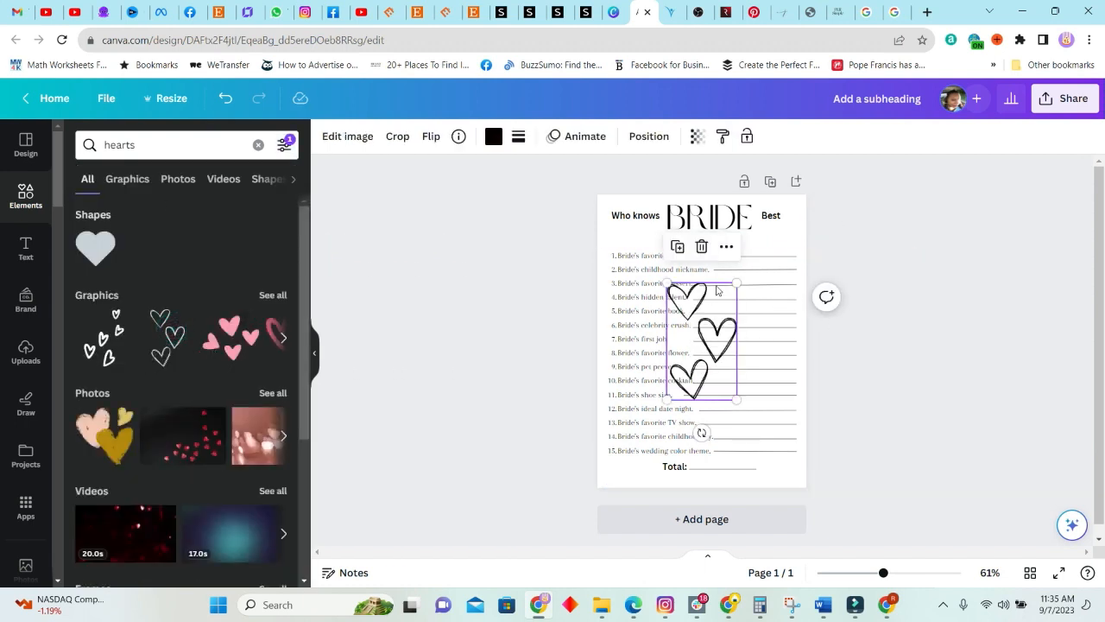
drag(734, 284, 792, 207)
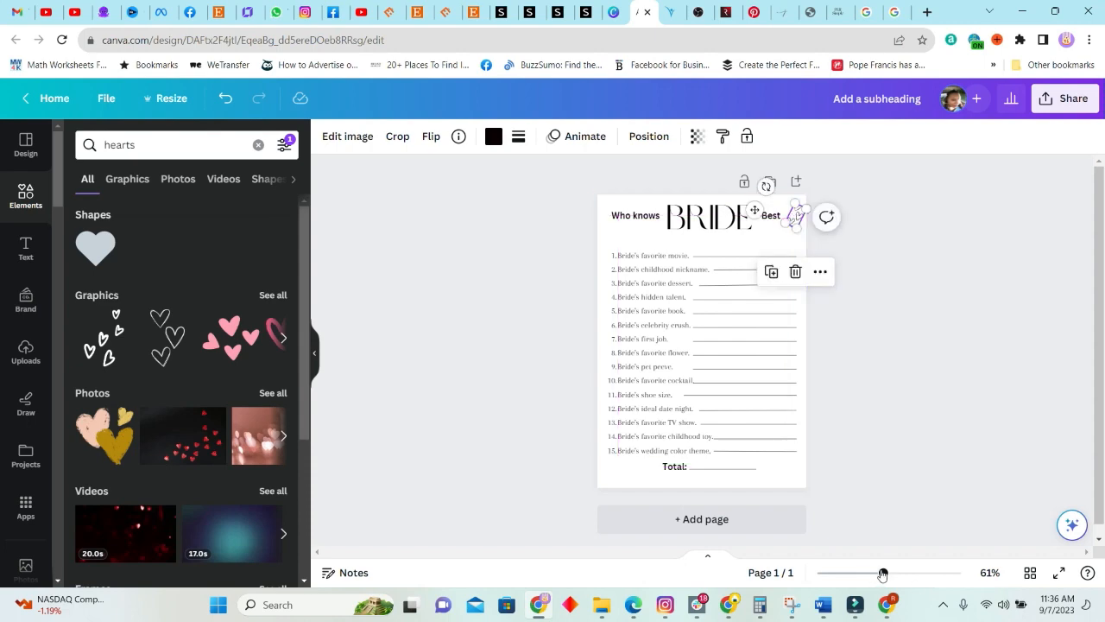
scroll(894, 367, up, 3)
click(829, 293)
drag(872, 232, 616, 189)
click(432, 137)
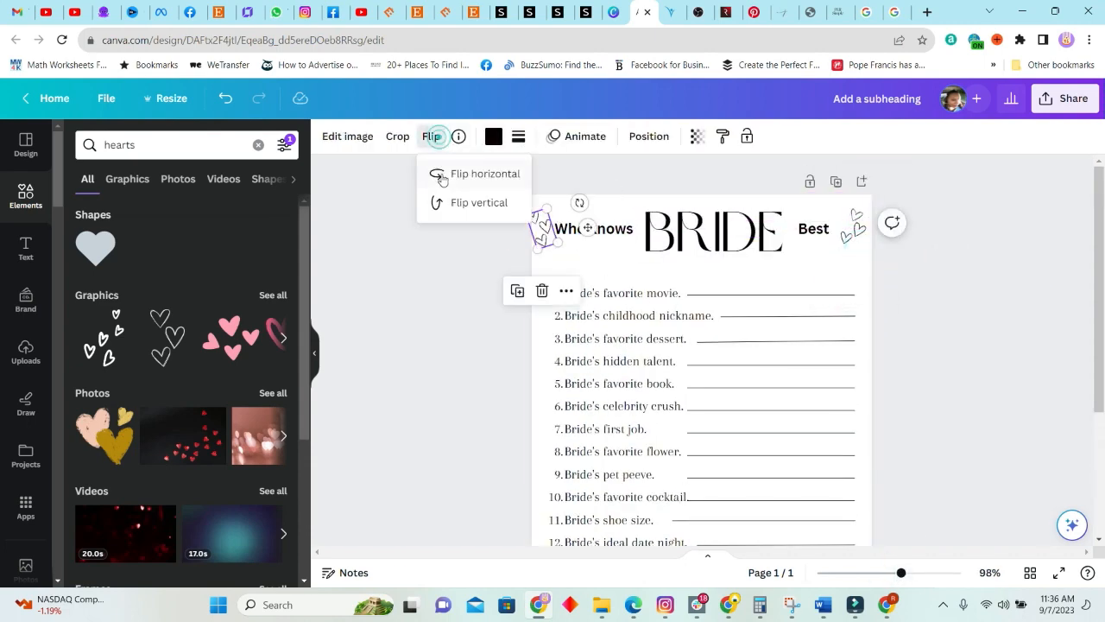
click(604, 251)
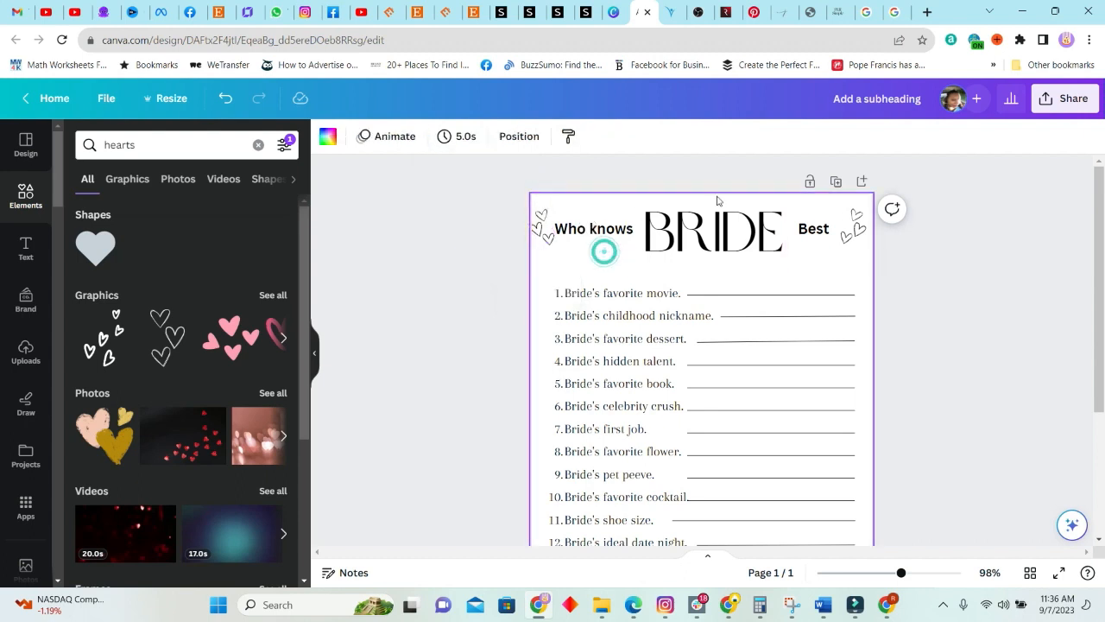
- Shift "BRIDE", "Who knows" and the hearts beside them slightly right, away from the card's left edge
click(706, 238)
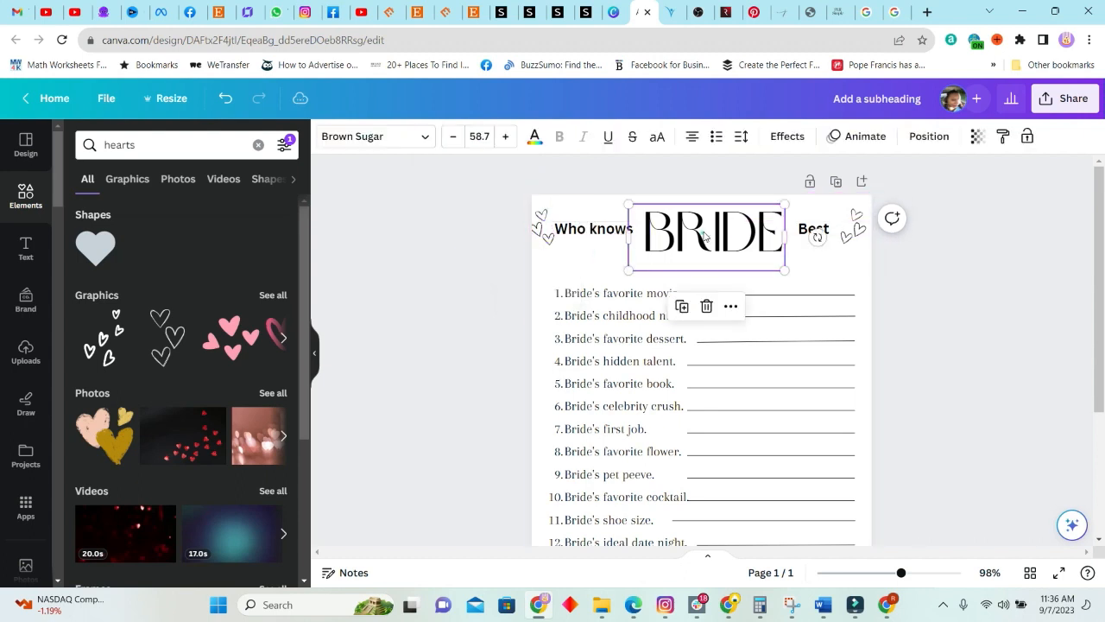
drag(612, 228, 623, 227)
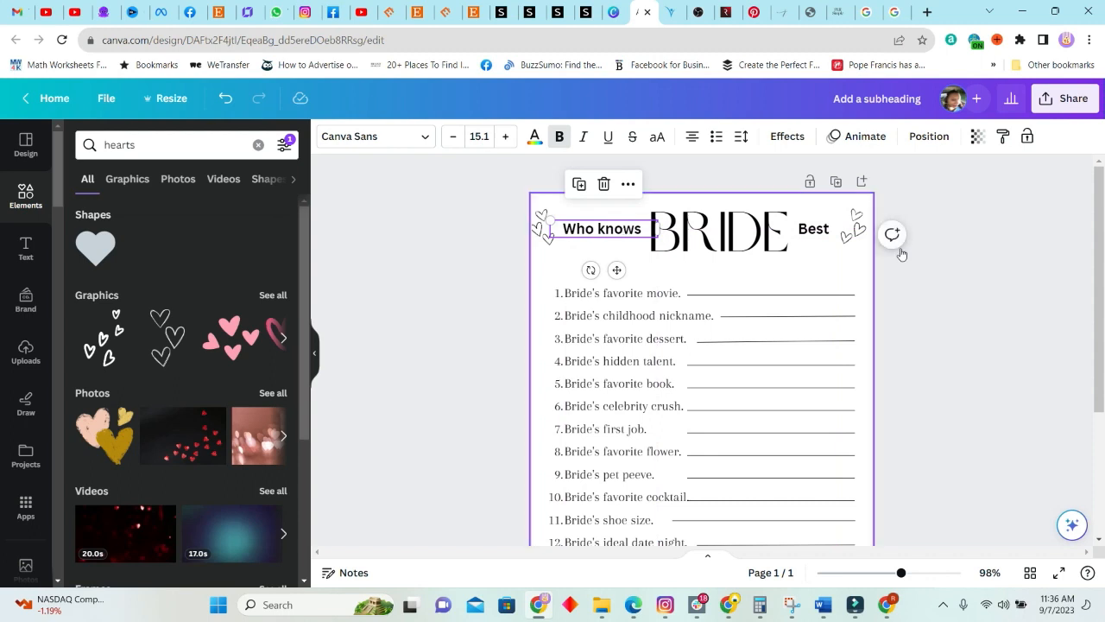
click(546, 237)
click(1026, 300)
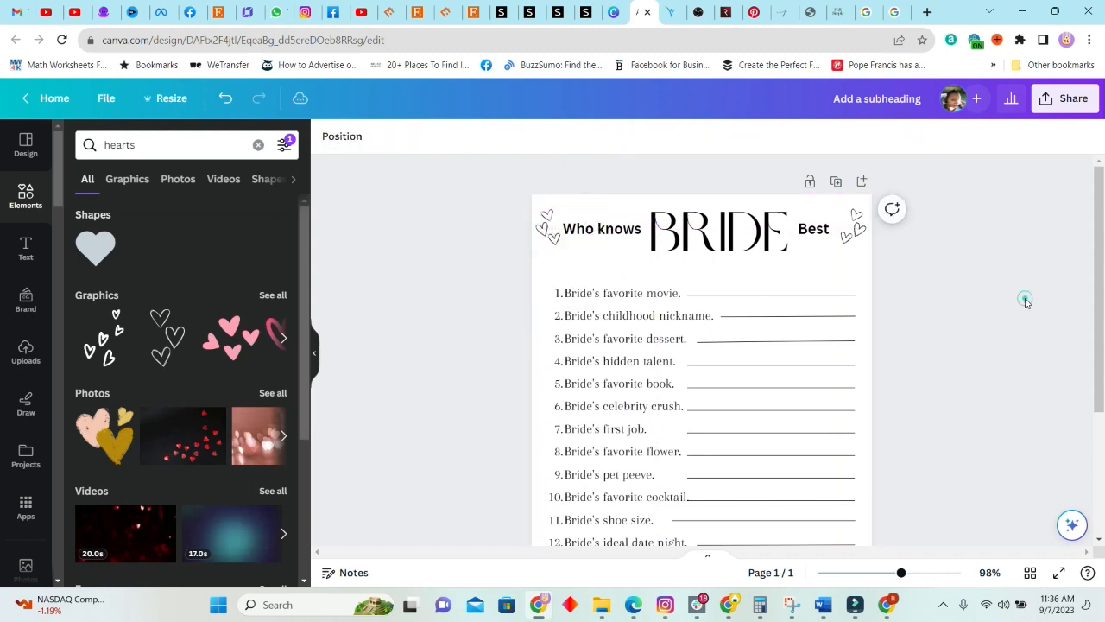
- Nudge "Best", "BRIDE", "Who knows" and the hearts before the title further right to even out the title spacing
click(863, 233)
click(859, 223)
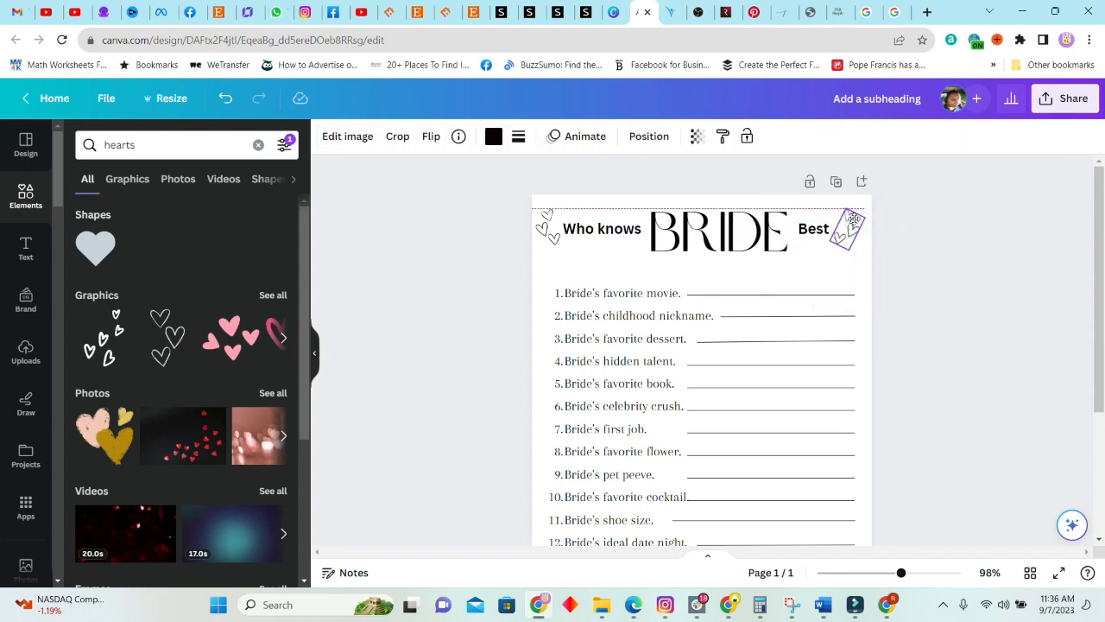
drag(814, 228, 821, 229)
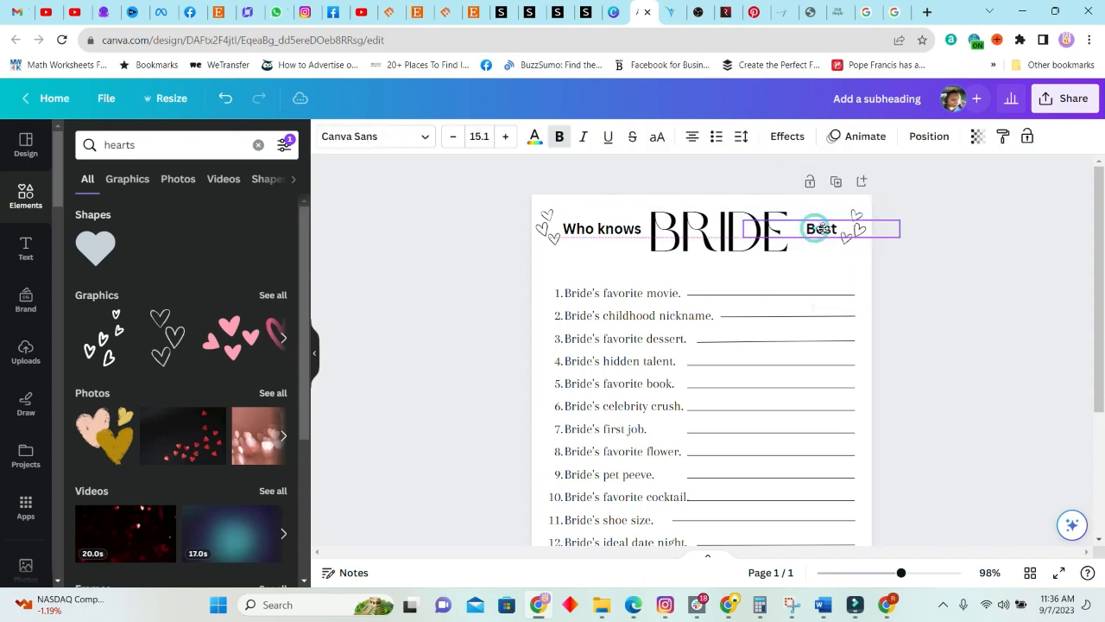
drag(700, 235, 710, 234)
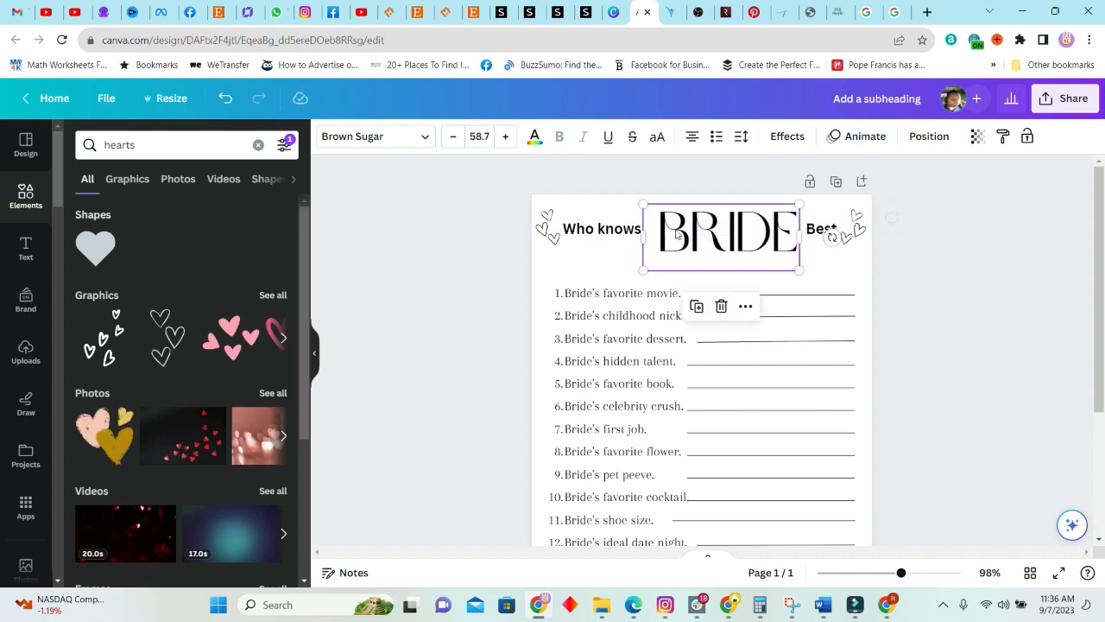
drag(618, 229, 630, 230)
drag(542, 230, 552, 229)
click(948, 220)
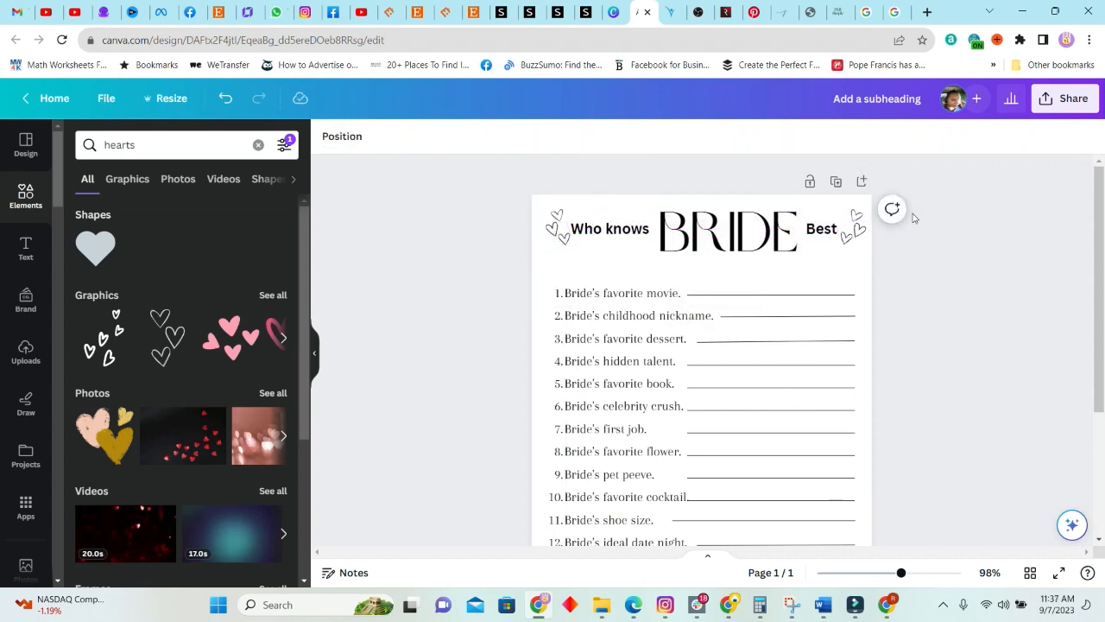
- Move the hearts after "Best" slightly inward from the card's right edge
click(854, 220)
click(857, 216)
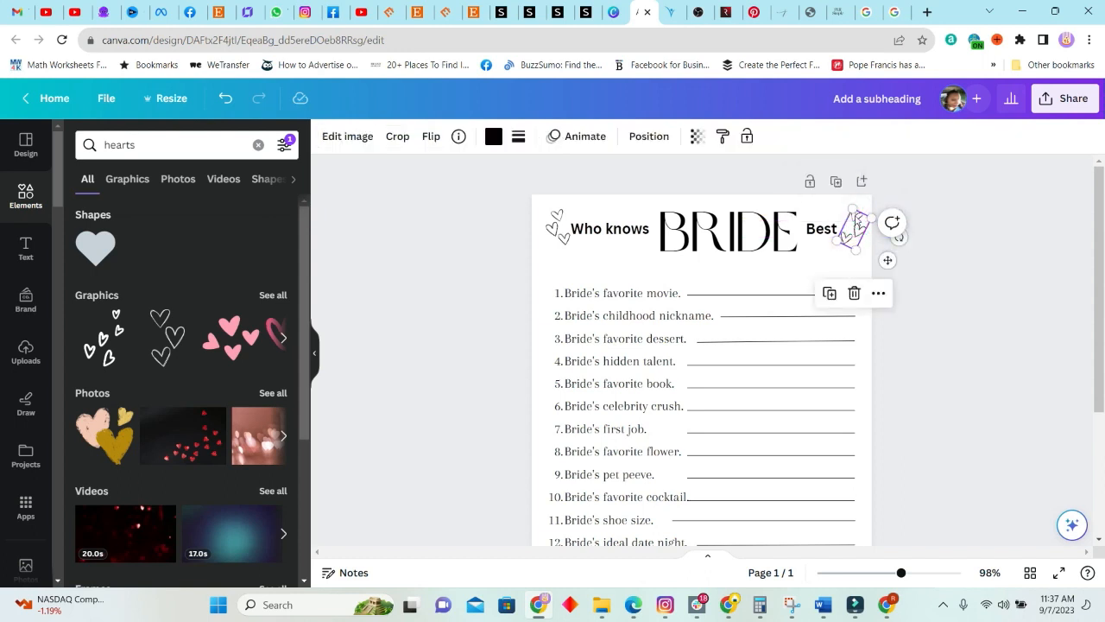
drag(900, 235, 900, 232)
click(929, 234)
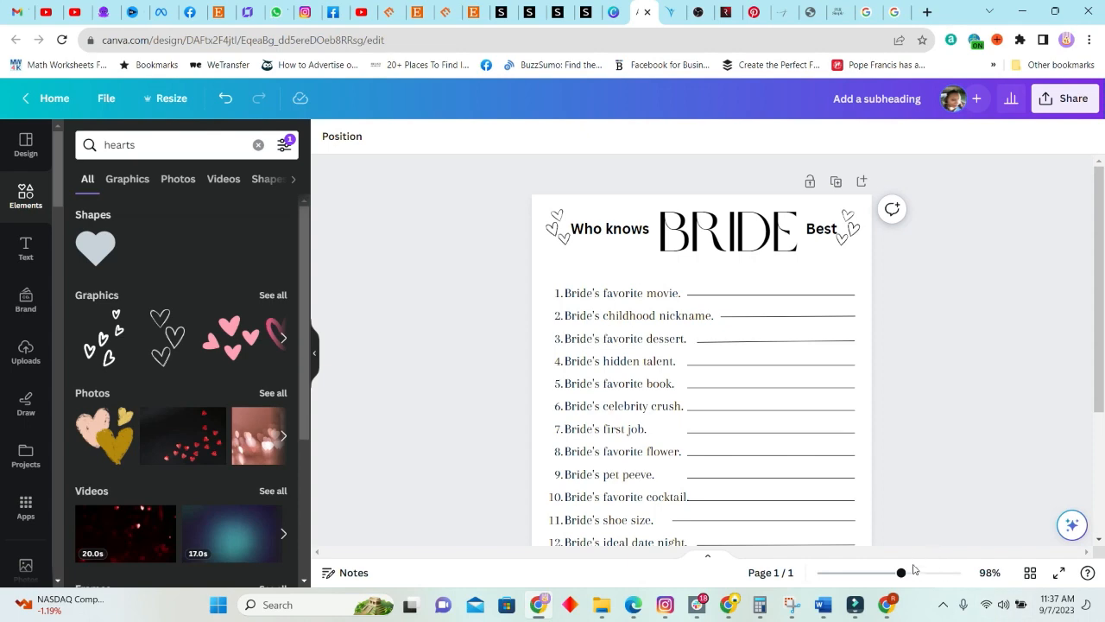
drag(902, 579, 885, 586)
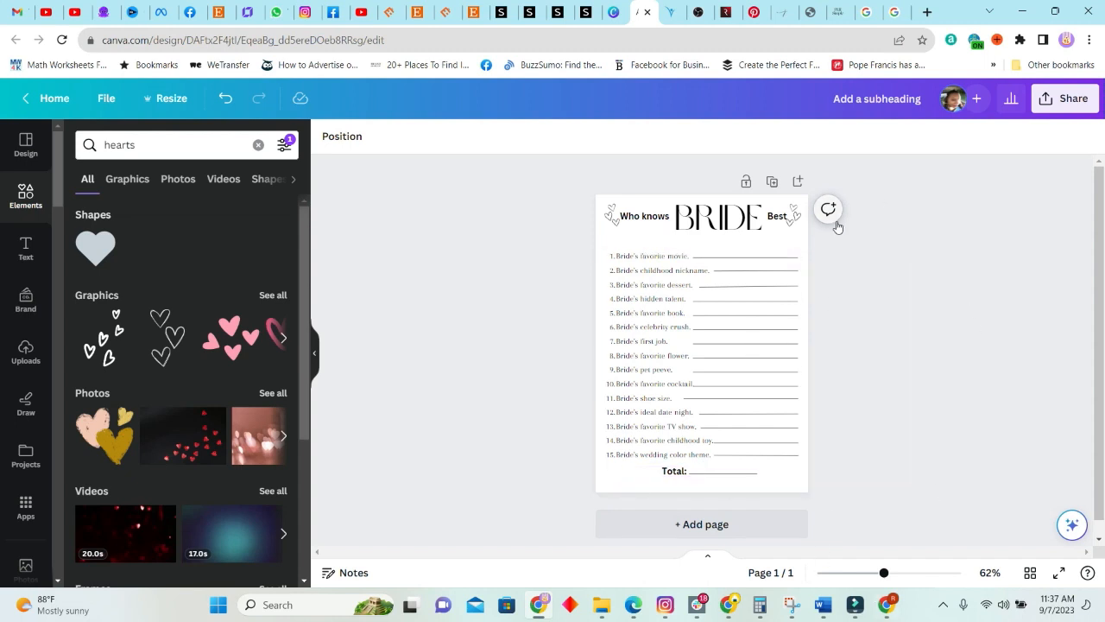
click(1087, 106)
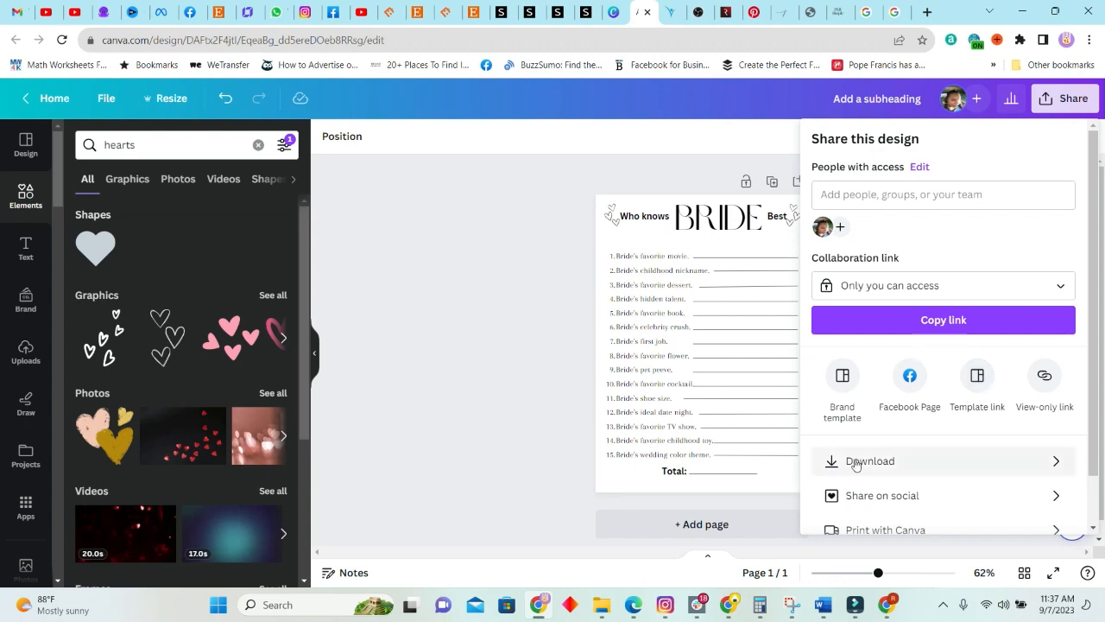
click(453, 412)
- Add a second page and place a duplicate of the title with its hearts at the top of it
click(730, 521)
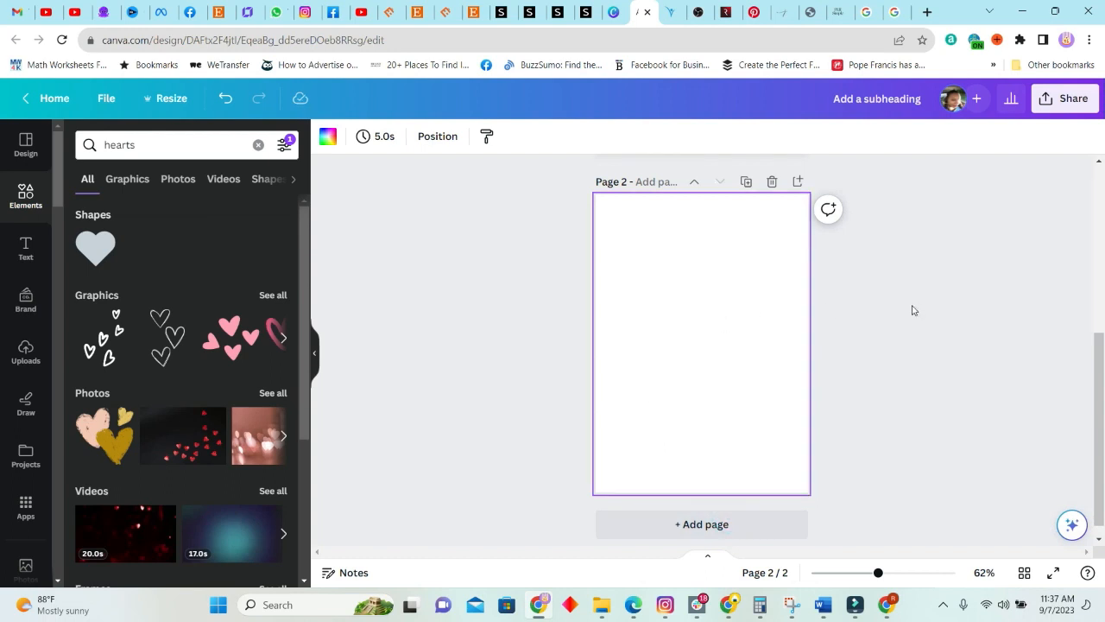
scroll(737, 503, up, 4)
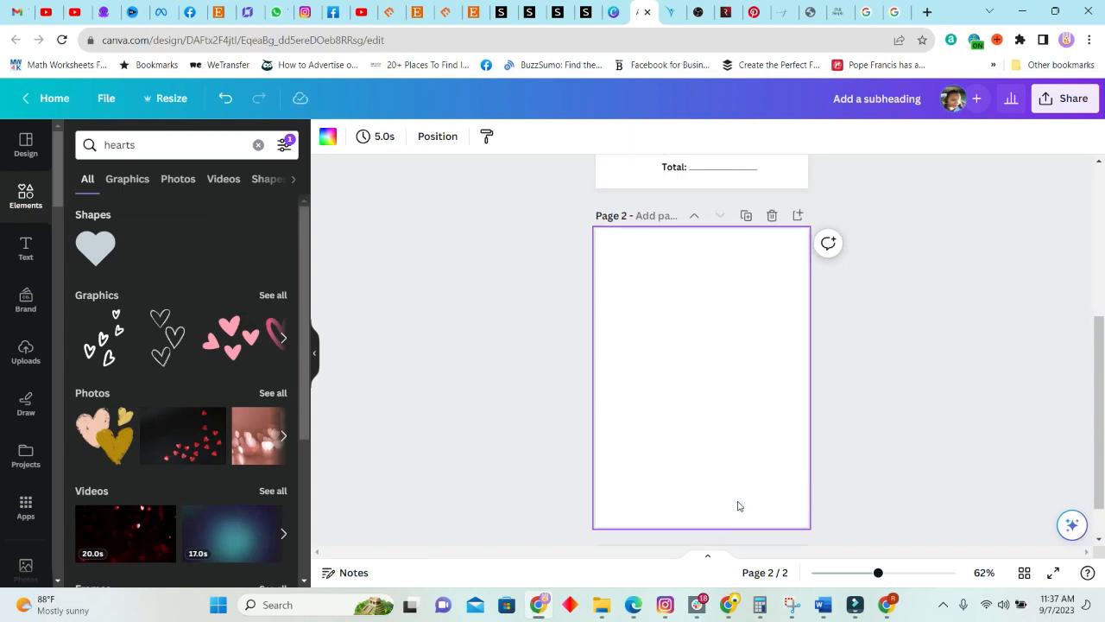
drag(569, 202, 809, 233)
click(678, 278)
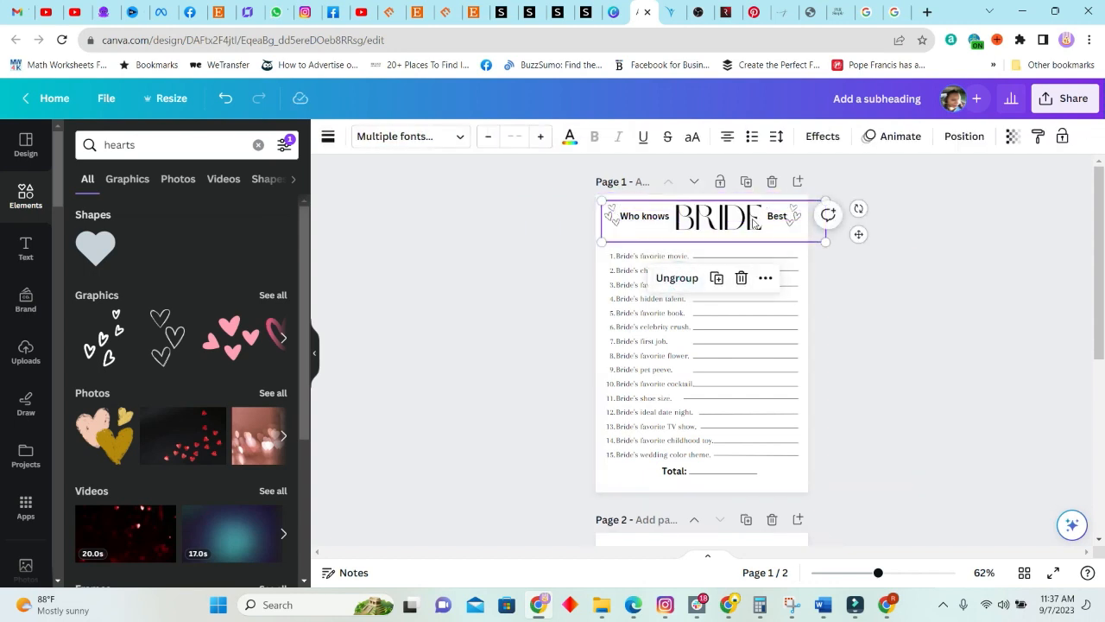
click(716, 277)
drag(713, 230, 698, 555)
scroll(824, 324, down, 4)
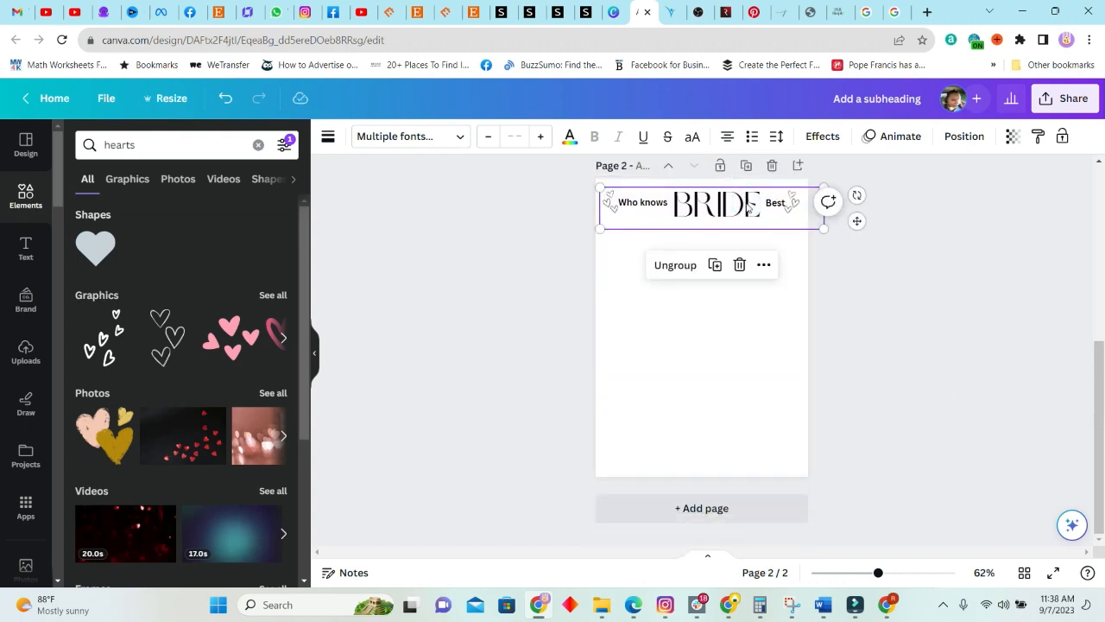
drag(748, 207, 744, 205)
click(915, 254)
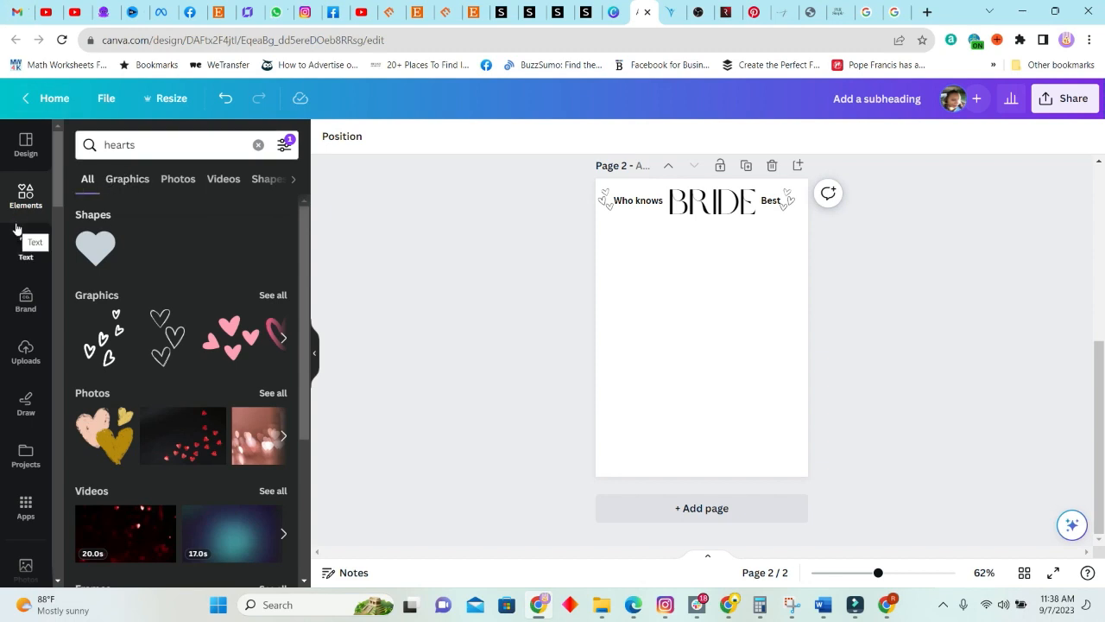
- Search the elements for "Table", add the plain three-column table to page 2 and enlarge it to nearly the page width
click(182, 145)
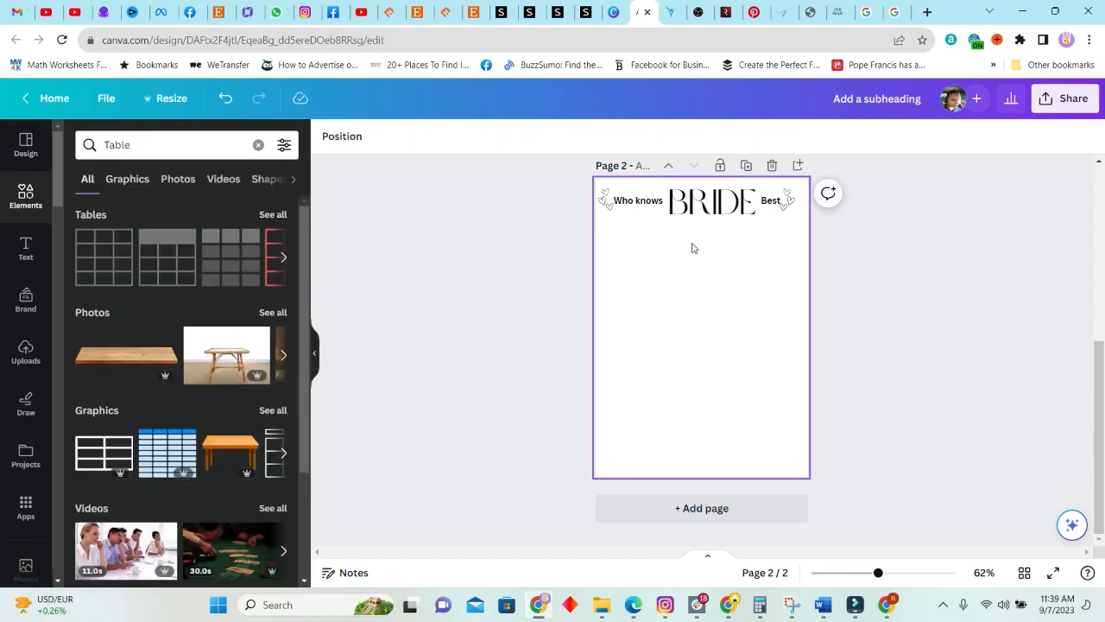
click(106, 262)
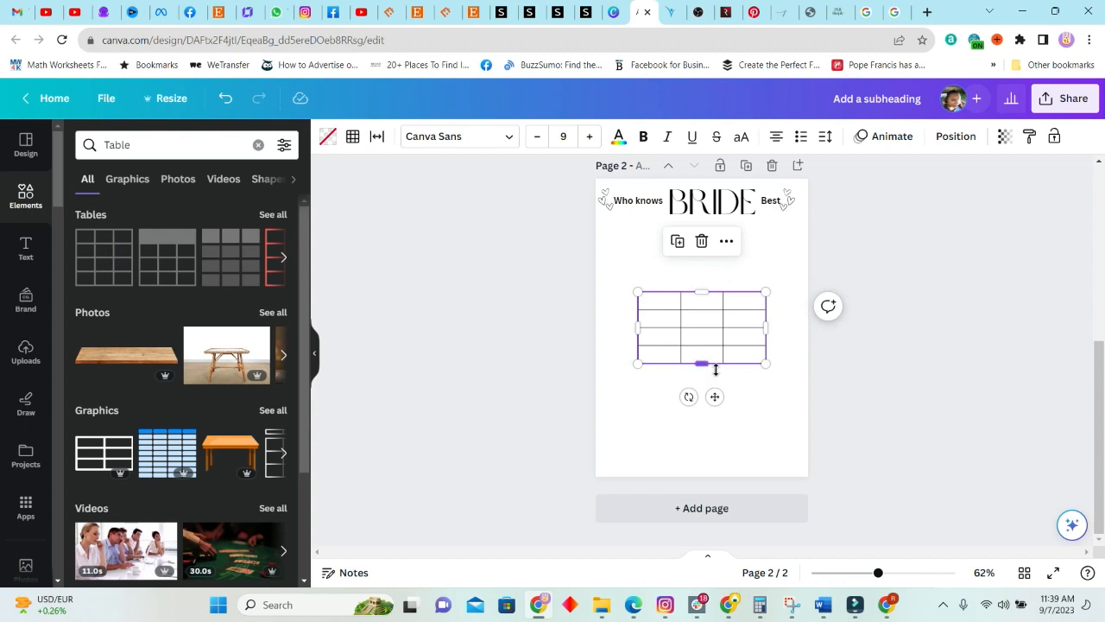
mouse_move(703, 380)
mouse_down()
mouse_move(702, 409)
mouse_move(702, 366)
mouse_up()
drag(765, 290, 798, 250)
drag(638, 252, 610, 252)
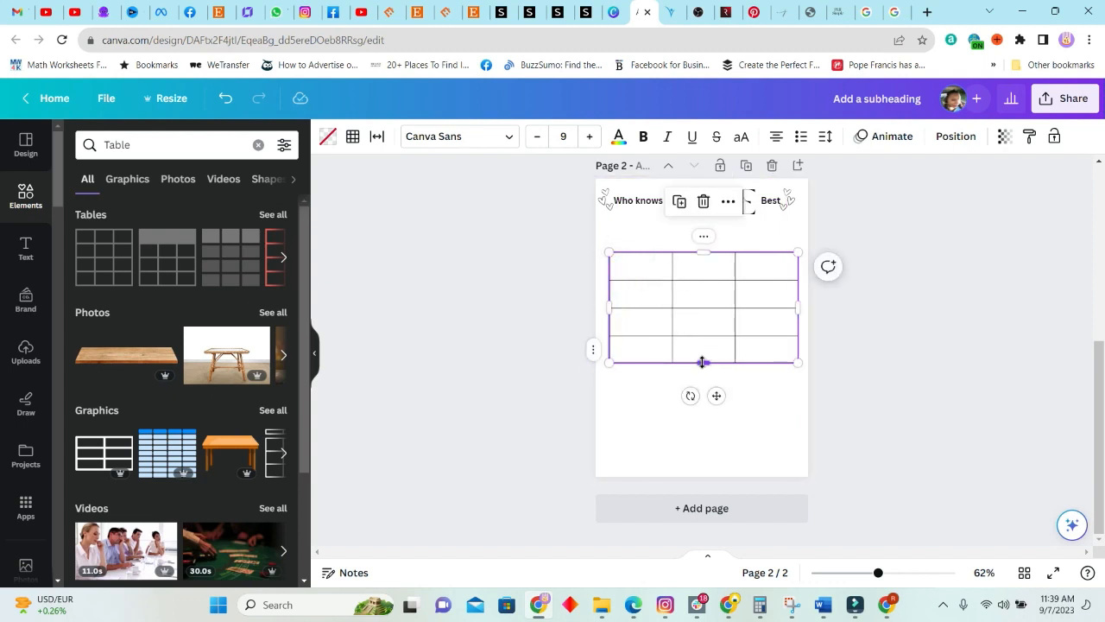
- Make the table's last row taller, add a fifth row and shift the table down on page 2
drag(702, 362, 702, 380)
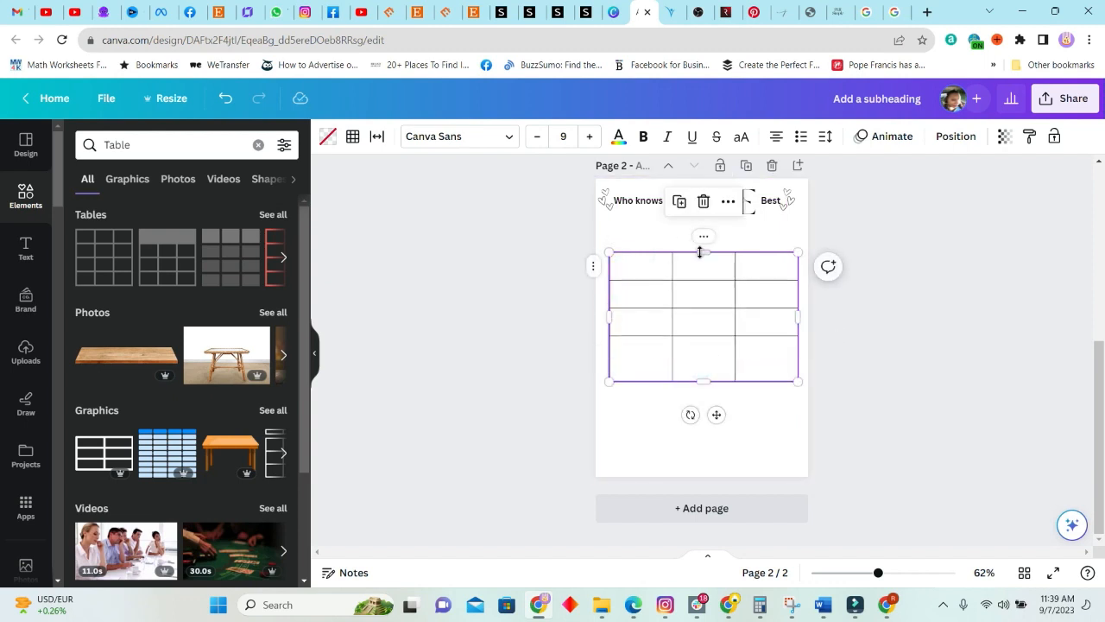
click(697, 335)
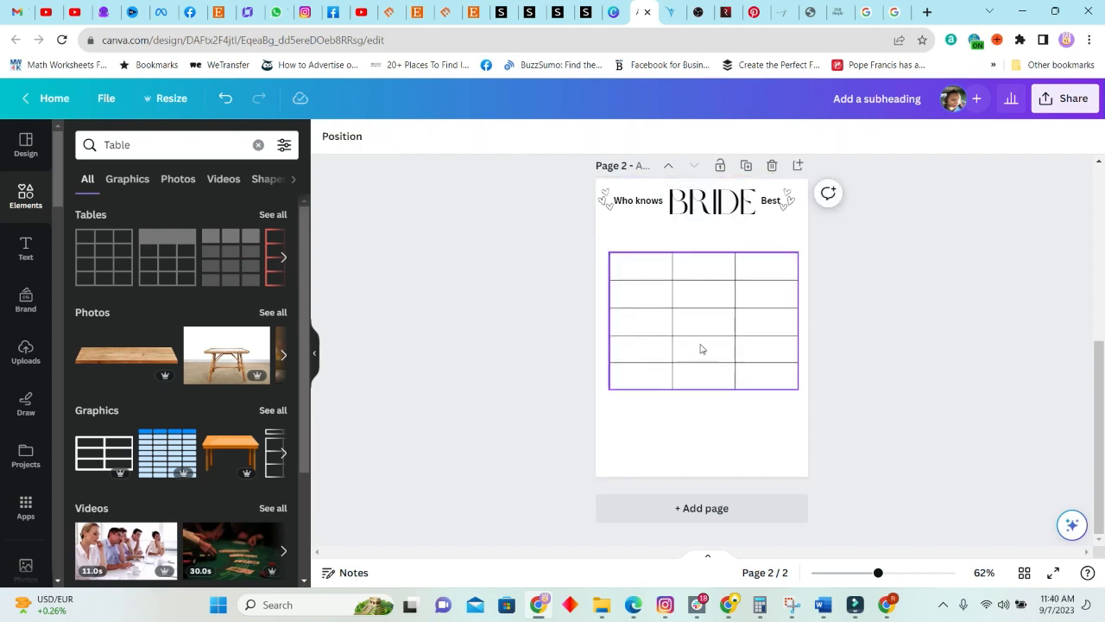
drag(878, 576, 890, 576)
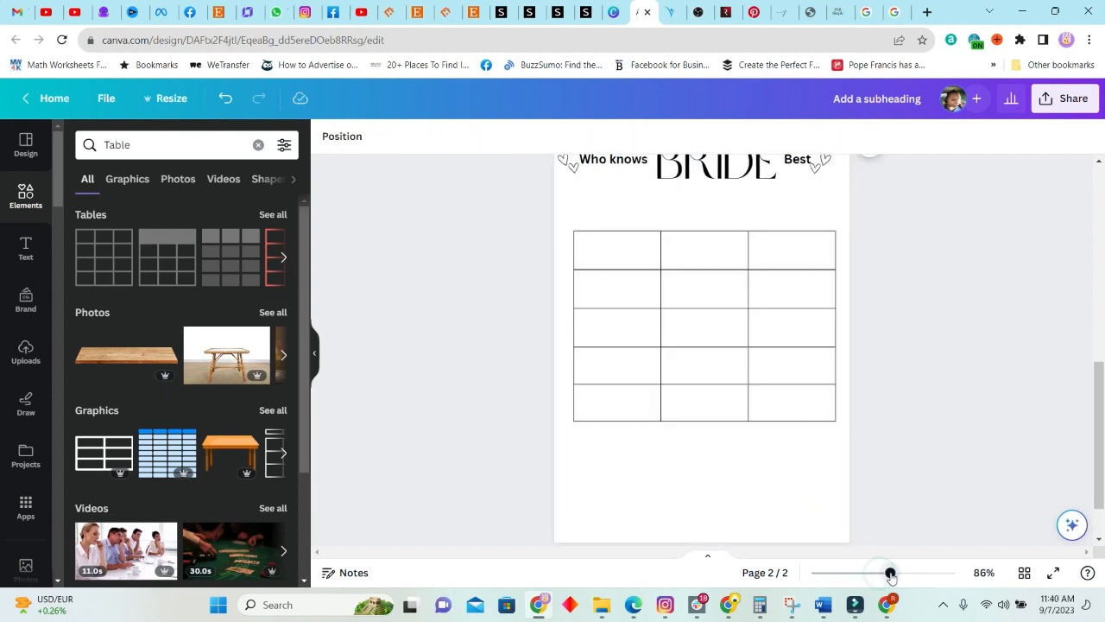
click(681, 337)
drag(680, 336, 681, 345)
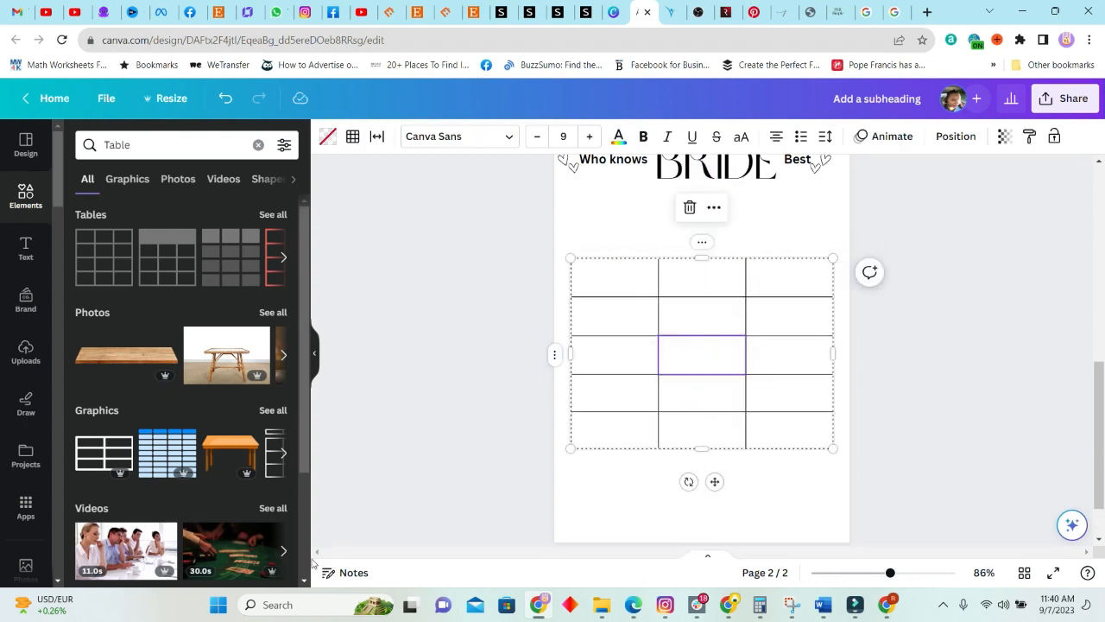
- Enlarge the five-row table to fill the space below the title on page 2, leaving a strip beneath it
scroll(863, 298, up, 3)
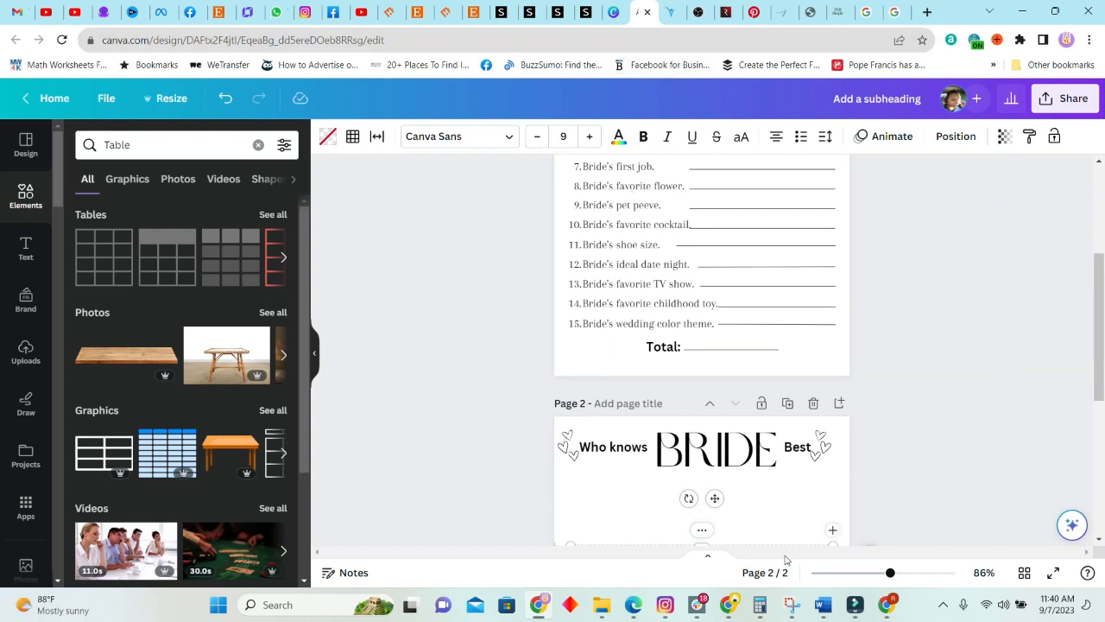
scroll(692, 398, down, 2)
drag(570, 330, 566, 278)
scroll(864, 374, down, 2)
scroll(794, 403, up, 2)
drag(833, 377, 802, 410)
scroll(795, 401, down, 2)
scroll(799, 397, up, 3)
- Select the "Total:" label on page 1 and undo the last two changes
click(682, 283)
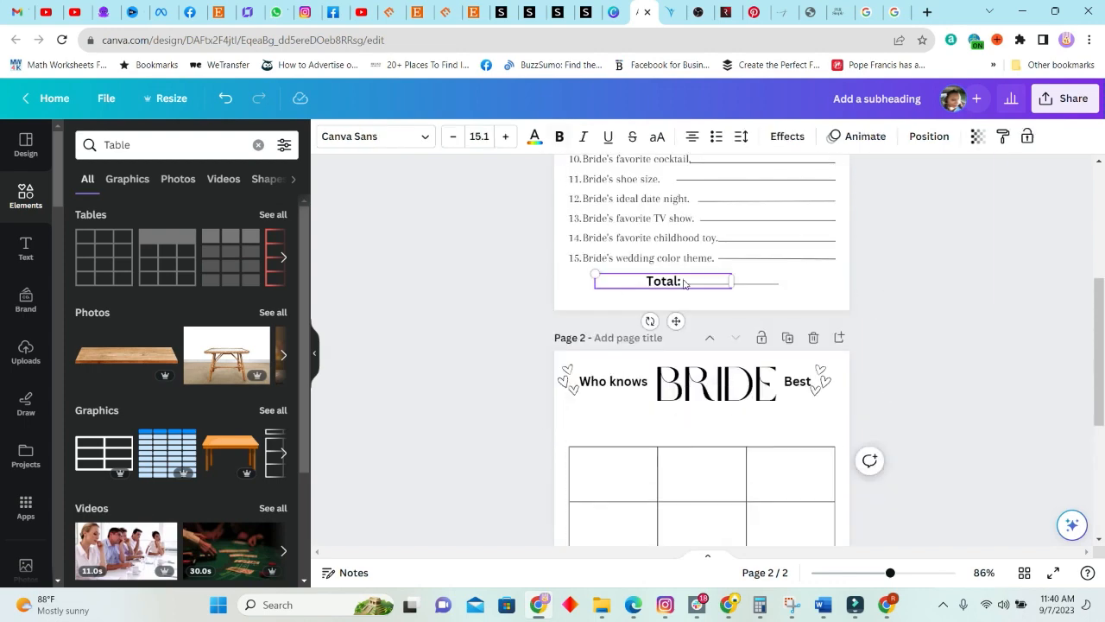
click(224, 101)
click(222, 102)
click(929, 136)
click(929, 136)
scroll(739, 289, up, 3)
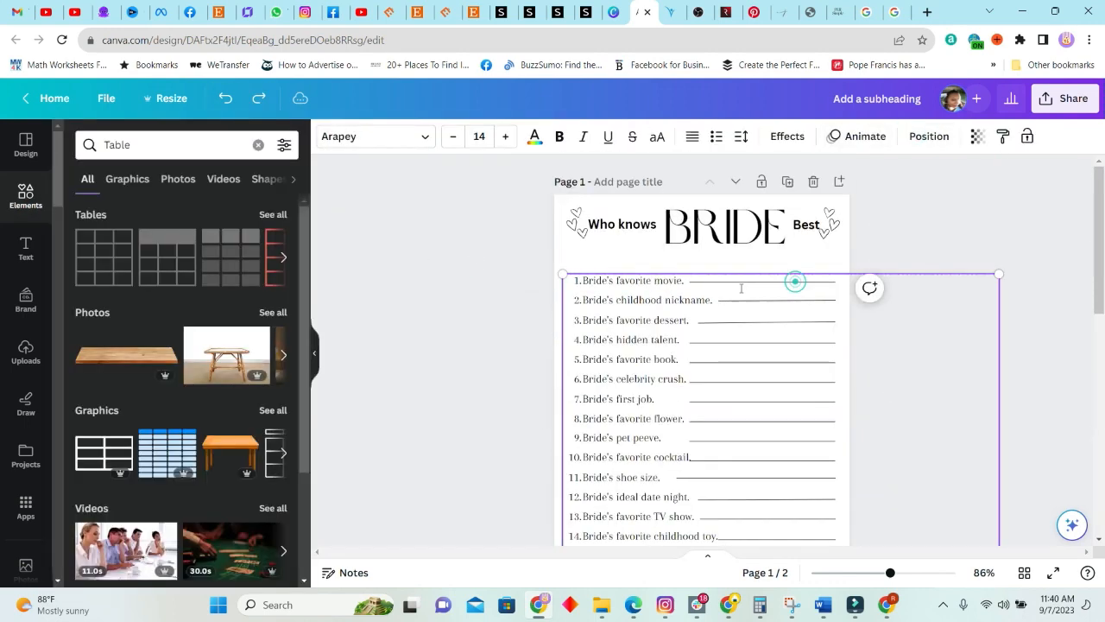
- Move the question list aside on page 1 and select the "Total:" label together with its line
scroll(740, 288, down, 3)
click(522, 337)
click(659, 295)
mouse_move(887, 288)
mouse_down()
mouse_move(860, 278)
mouse_move(796, 214)
mouse_up()
drag(616, 278, 776, 305)
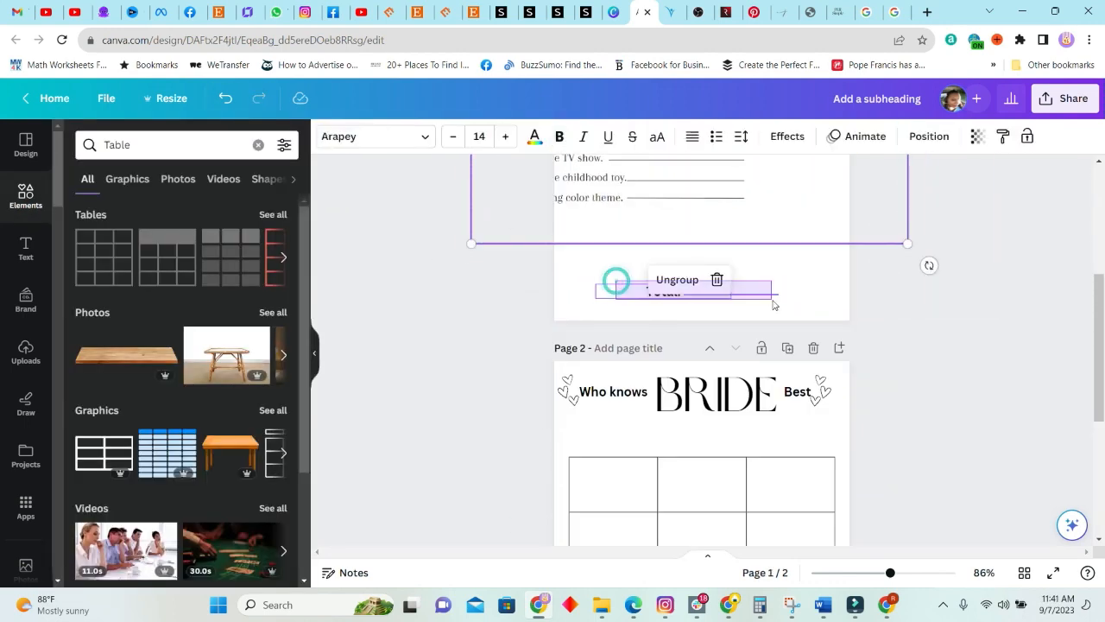
- Move the question list back and paste a copy of the "Total:" label with its line beneath the table on page 2
drag(731, 188, 829, 264)
click(752, 296)
key(ctrl+c)
scroll(752, 299, down, 3)
key(ctrl+v)
drag(716, 452, 721, 459)
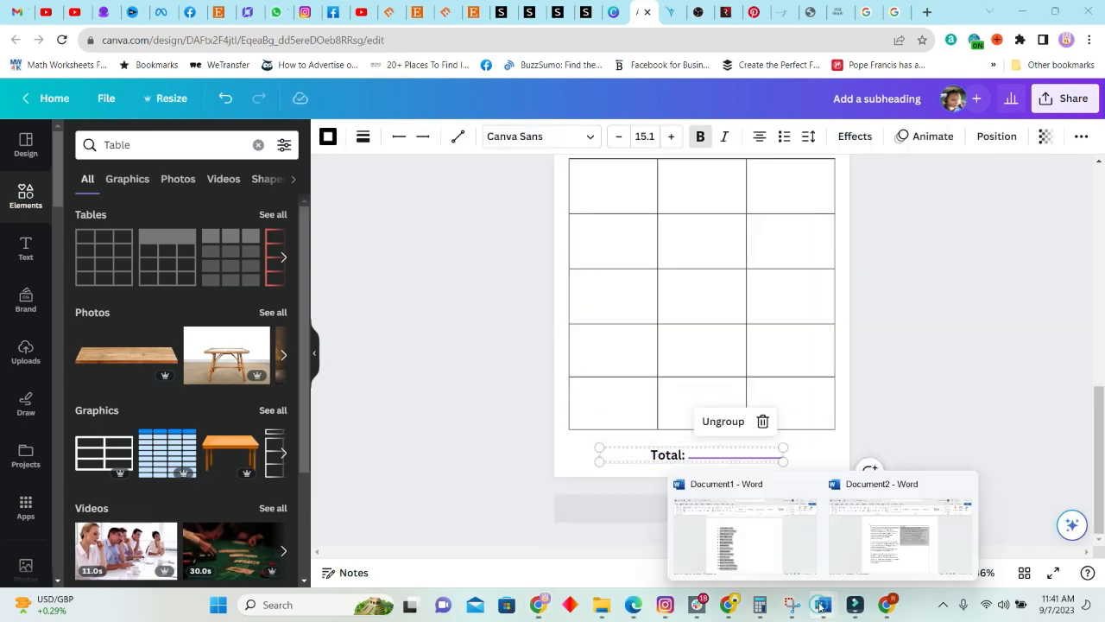
- Switch to Document1 in Word, select a line of its text and return to the card design
click(752, 539)
click(457, 321)
drag(359, 232, 463, 232)
click(1018, 18)
- Add a body text box and fit it inside the first cell of the table's last row on page 2
click(26, 255)
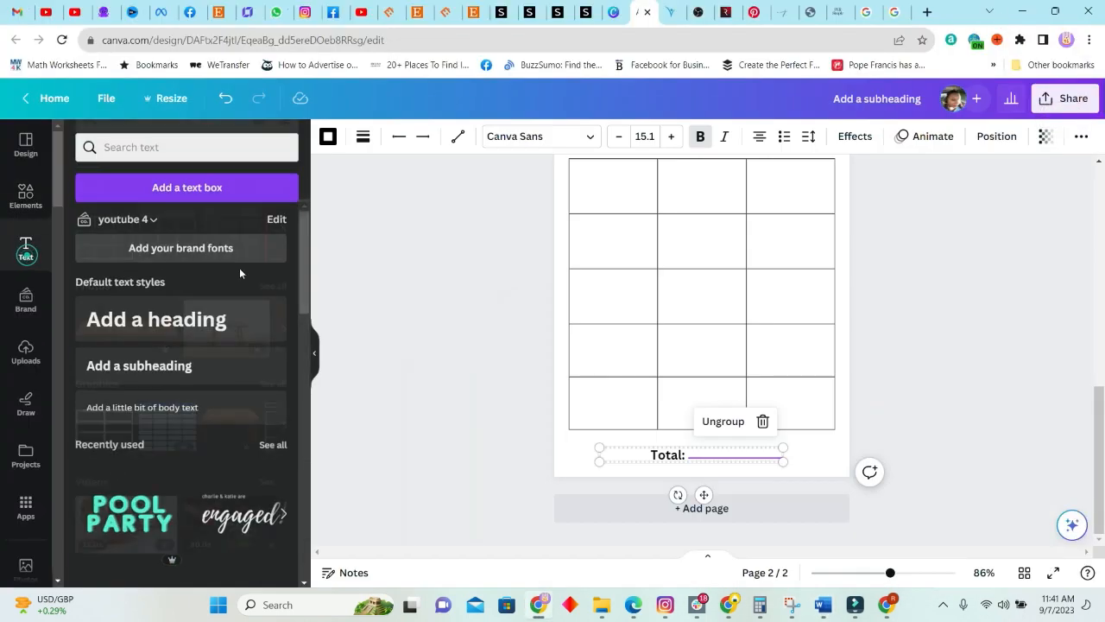
click(155, 405)
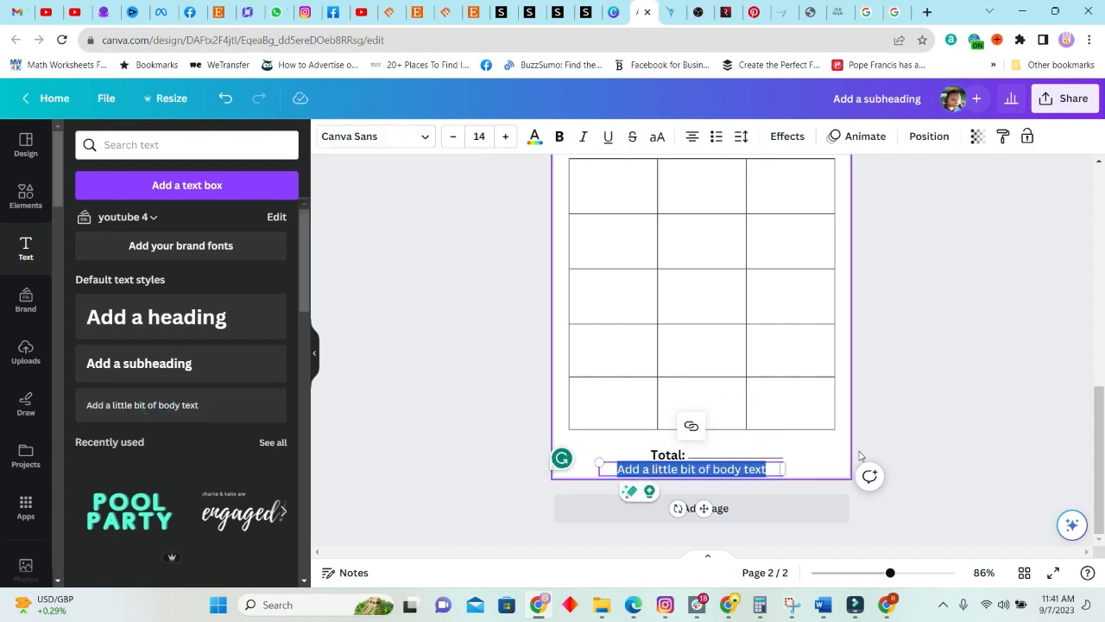
click(928, 436)
click(790, 402)
drag(745, 468, 700, 400)
drag(745, 395, 641, 402)
drag(616, 404, 628, 405)
- Replace the text box content with "Bride's favorite movie.", without its list number, and shrink it to font size 9.7
click(629, 405)
double_click(629, 405)
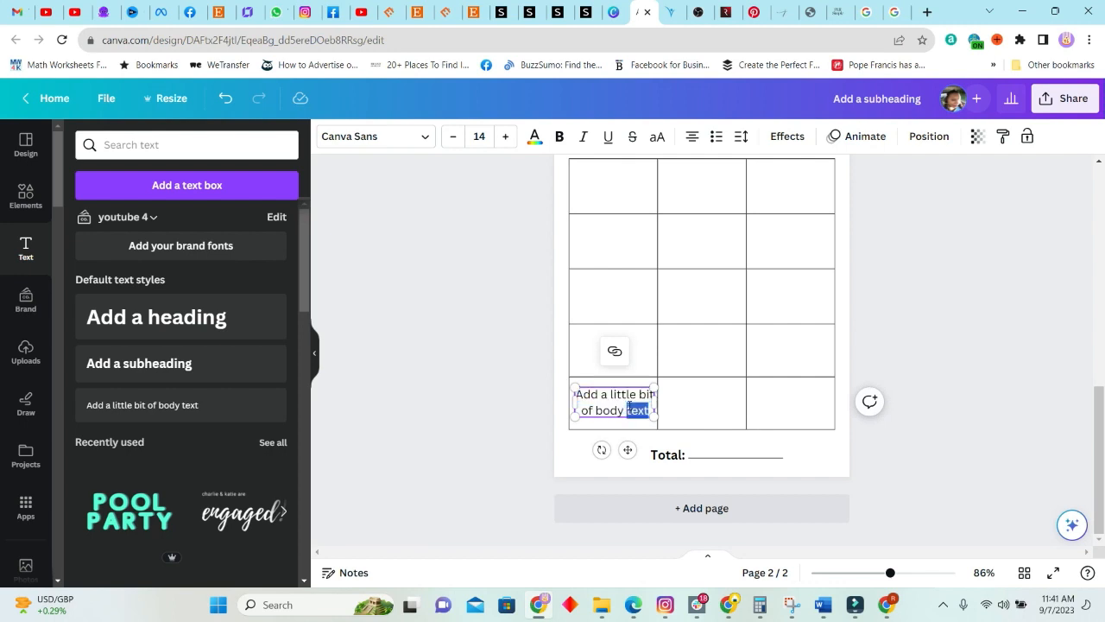
triple_click(628, 406)
key(ctrl+v)
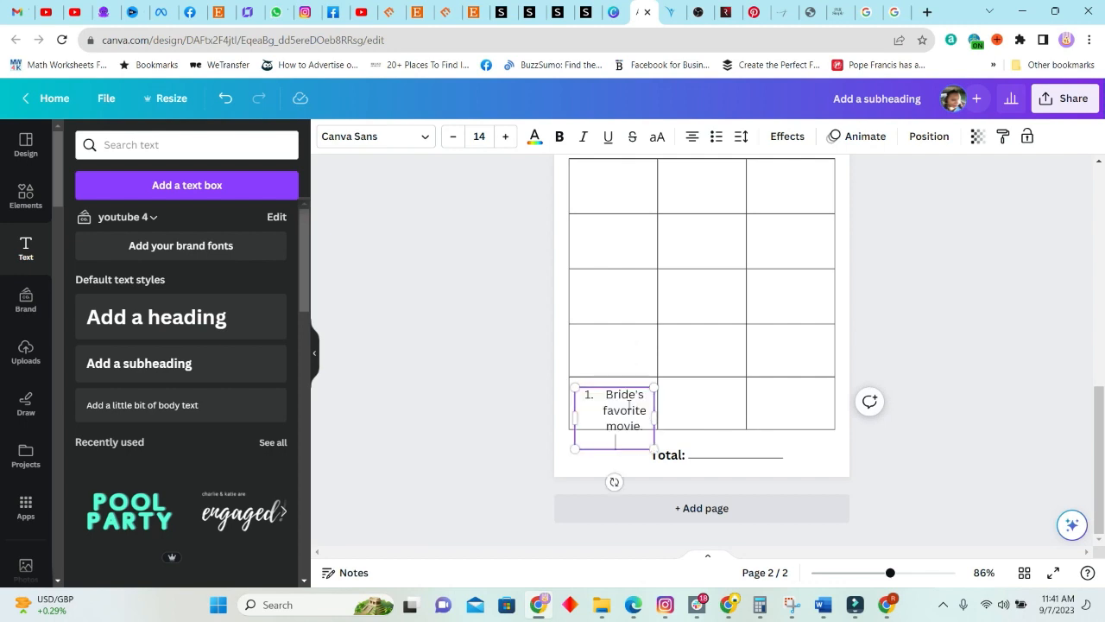
click(605, 398)
key(BackSpace)
drag(654, 449, 702, 399)
- Copy the nickname question from Document1 in Word and fill the last row's middle cell with "Bride's childhood nickname."
click(683, 407)
key(ctrl+v)
mouse_move(823, 604)
click(737, 531)
triple_click(375, 255)
click(1023, 12)
triple_click(704, 399)
key(ctrl+v)
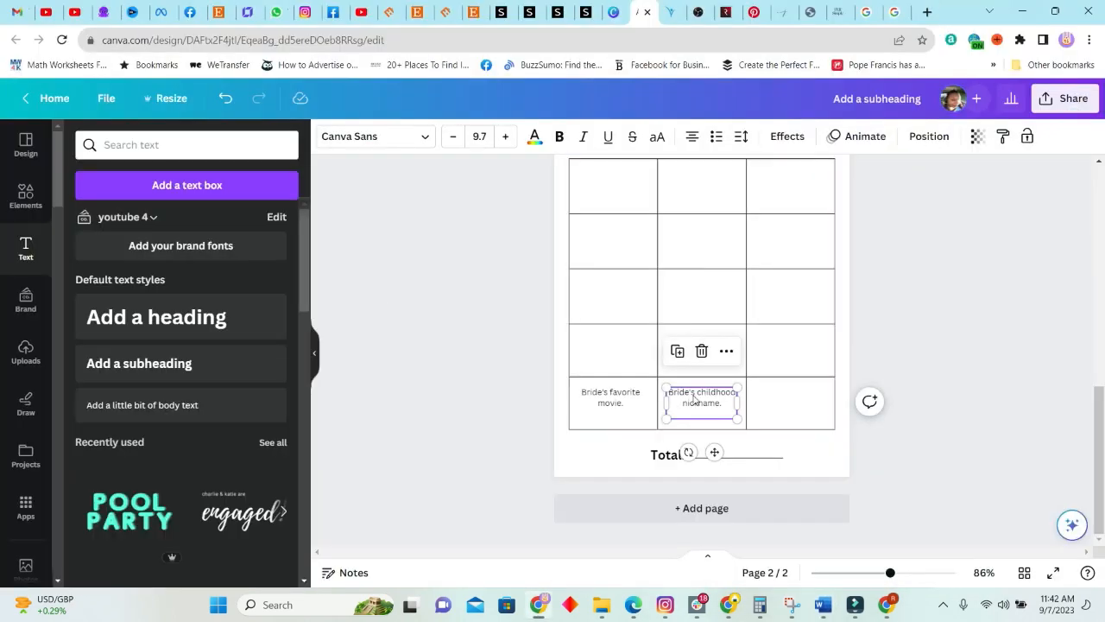
- Duplicate the text into the last row's third cell as "Bride's favorite dessert." and place another copy in the row above
click(678, 350)
triple_click(793, 399)
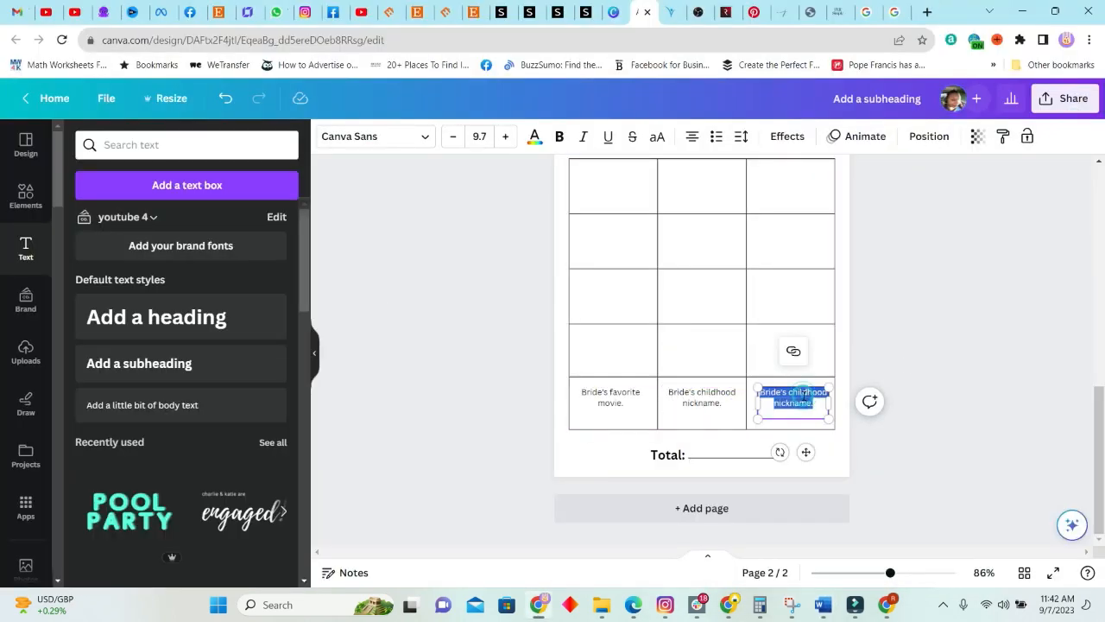
key(ctrl+v)
click(771, 350)
click(590, 300)
drag(799, 412, 702, 349)
- Set a level dotted answer line beneath "Bride's favorite TV show." and duplicate it beneath "Bride's pet peeve."
click(766, 302)
drag(766, 302, 617, 291)
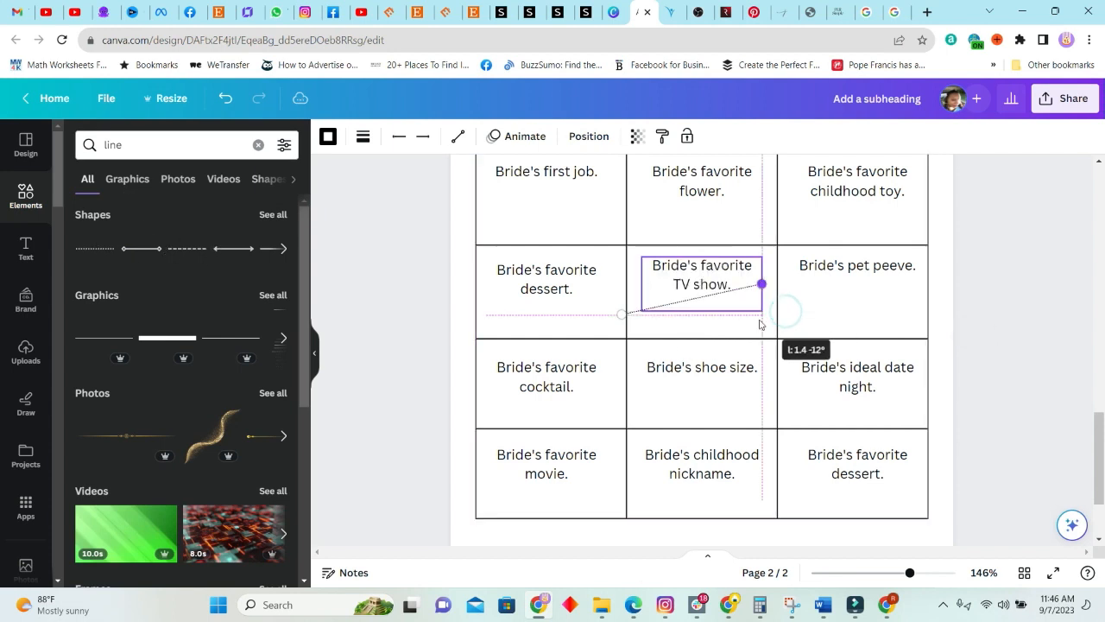
click(816, 308)
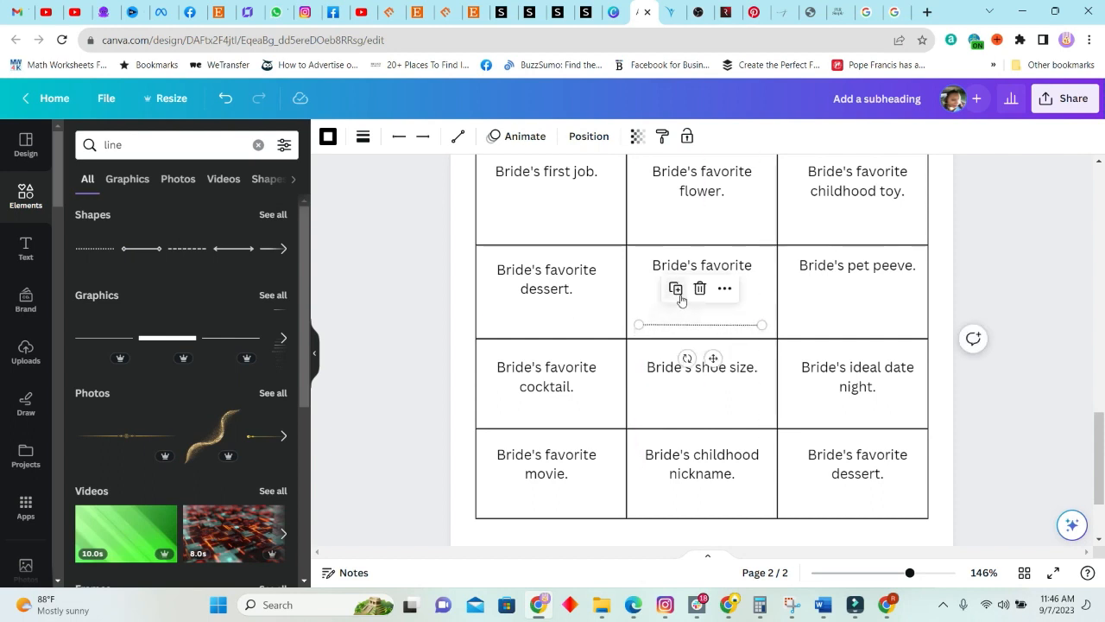
click(679, 291)
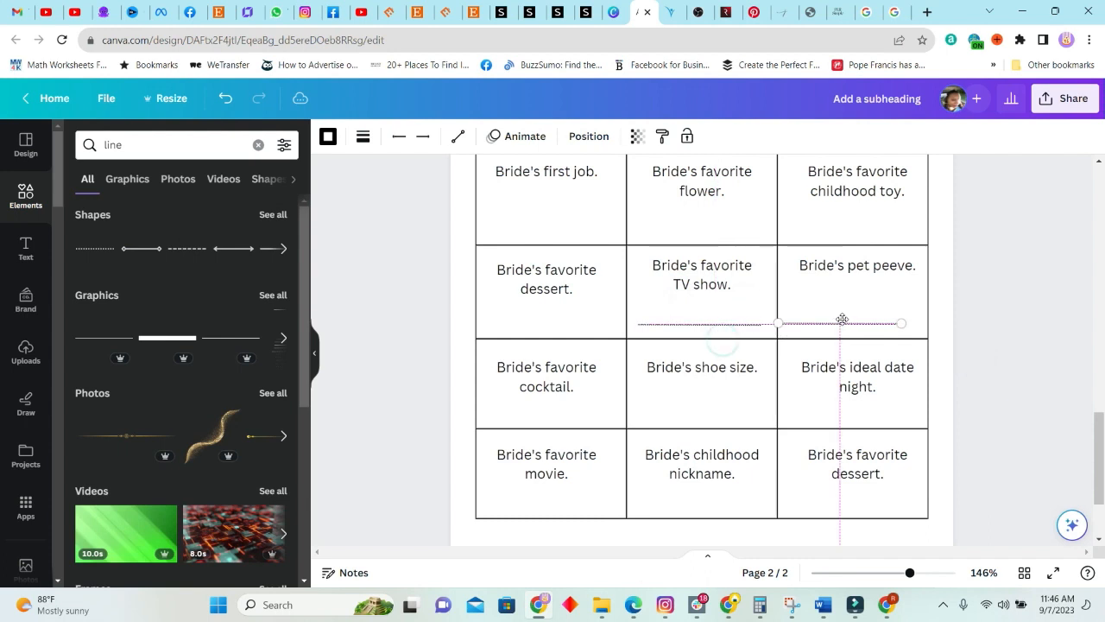